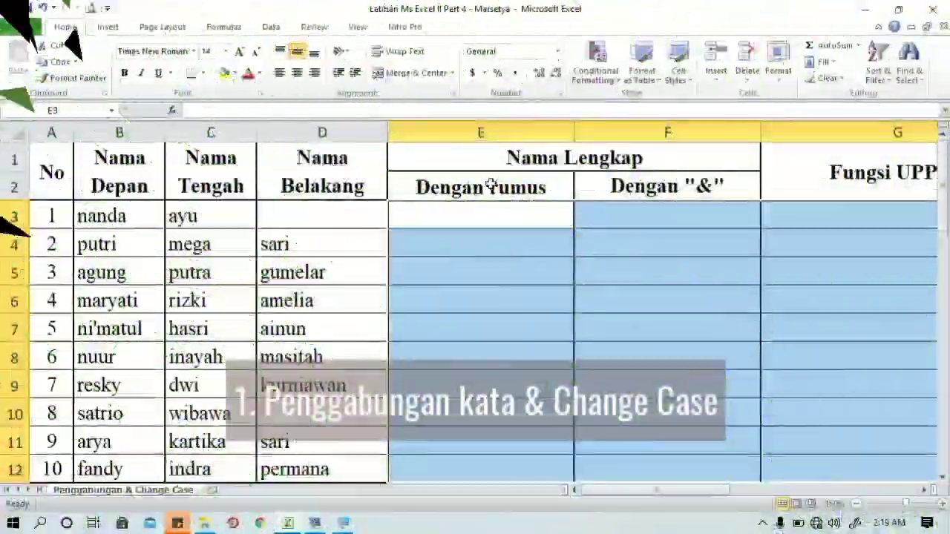
From E3, scroll right past the UPPER, Lower and Proper columns, then down to the CONCATENATE notes
left_click(471, 219)
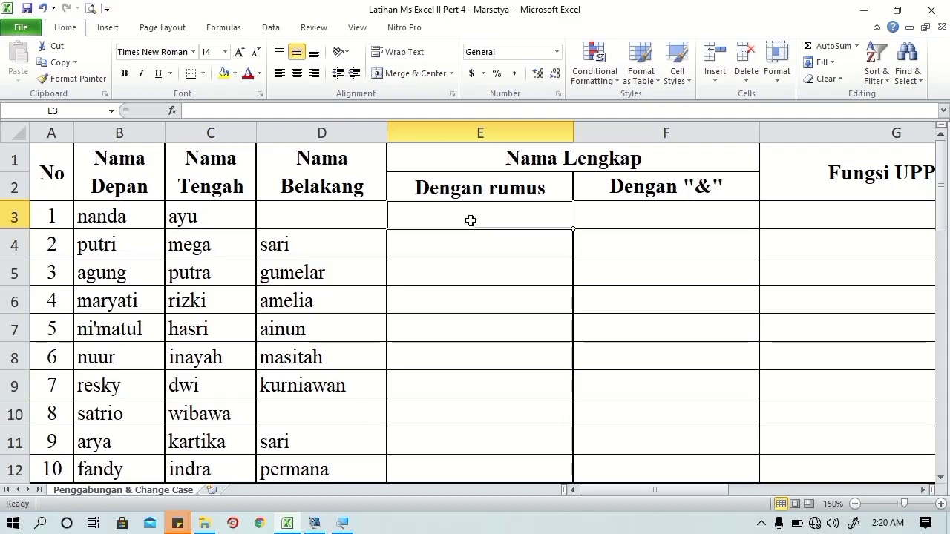
left_click(925, 490)
left_click(924, 490)
left_click(925, 490)
left_click(925, 490)
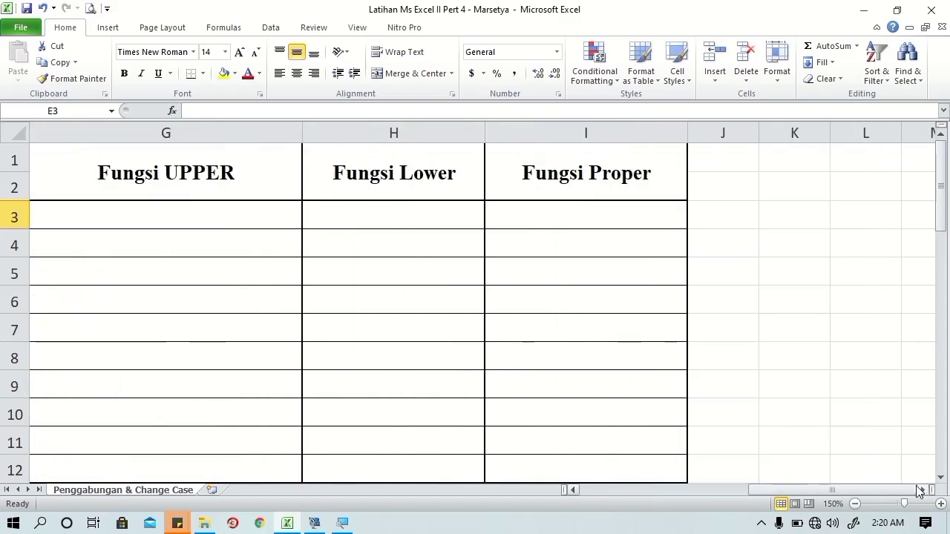
left_click_drag(876, 489, 680, 495)
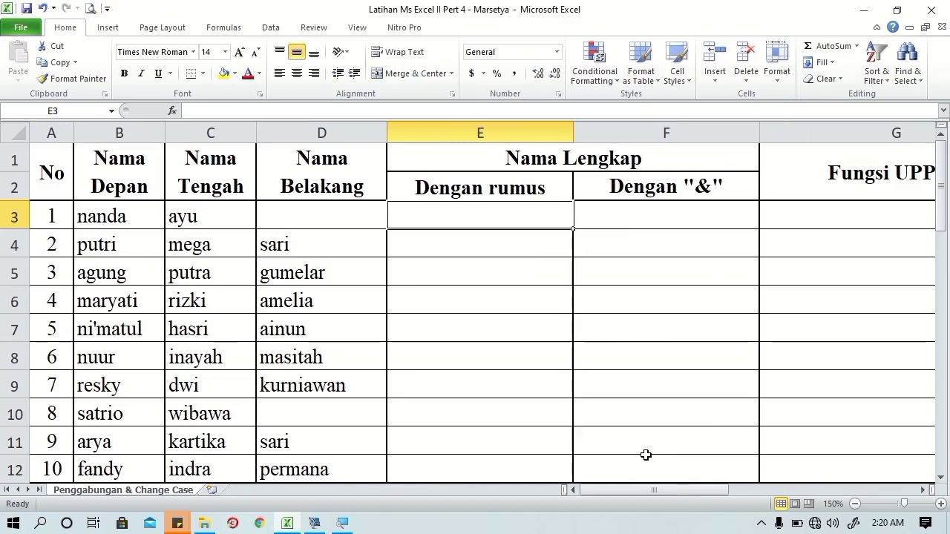
left_click_drag(941, 222, 932, 350)
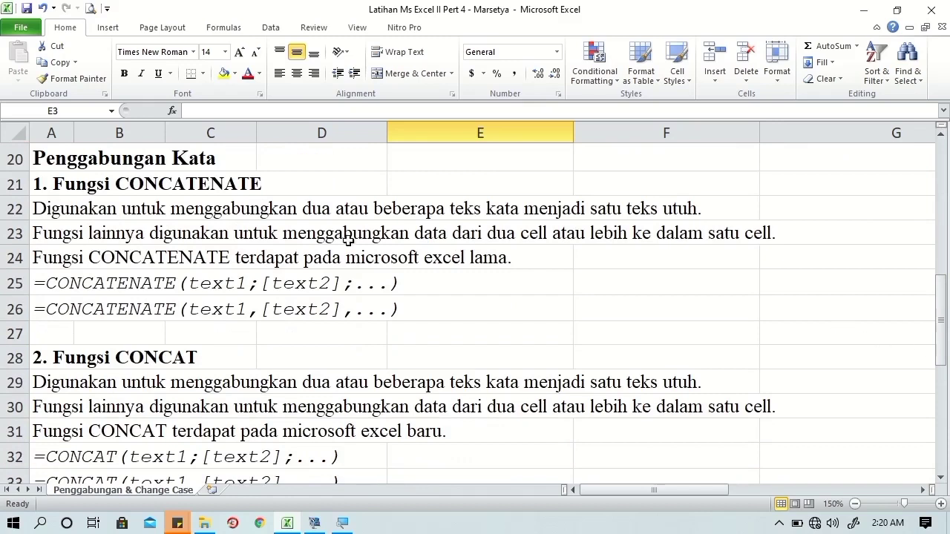
From the Penggabungan Kata heading, scroll down to the UPPER, LOWER and PROPER syntax notes
left_click(63, 164)
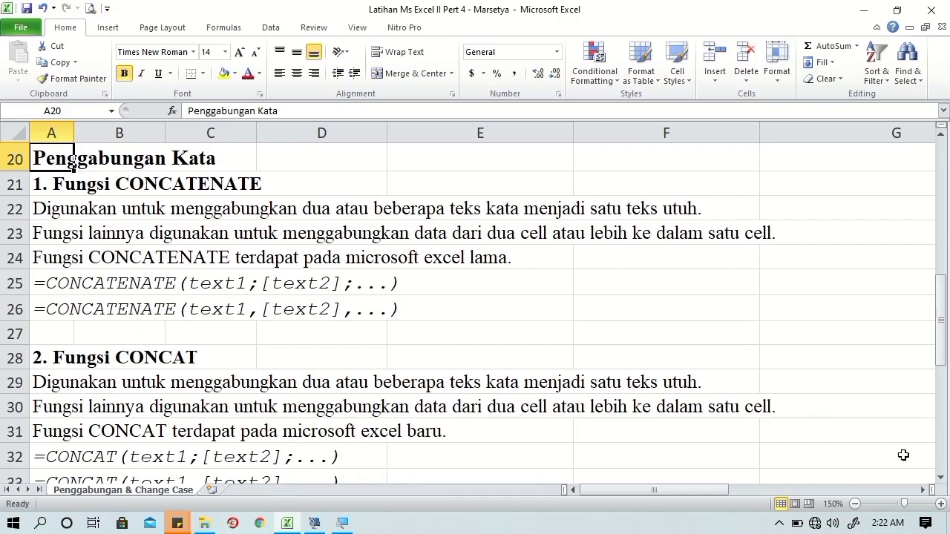
left_click(940, 478)
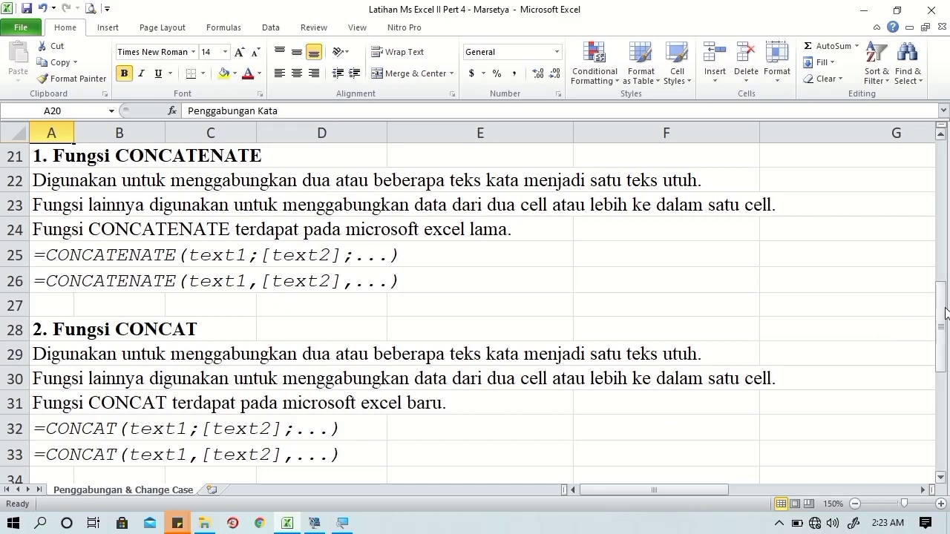
left_click_drag(941, 314, 938, 423)
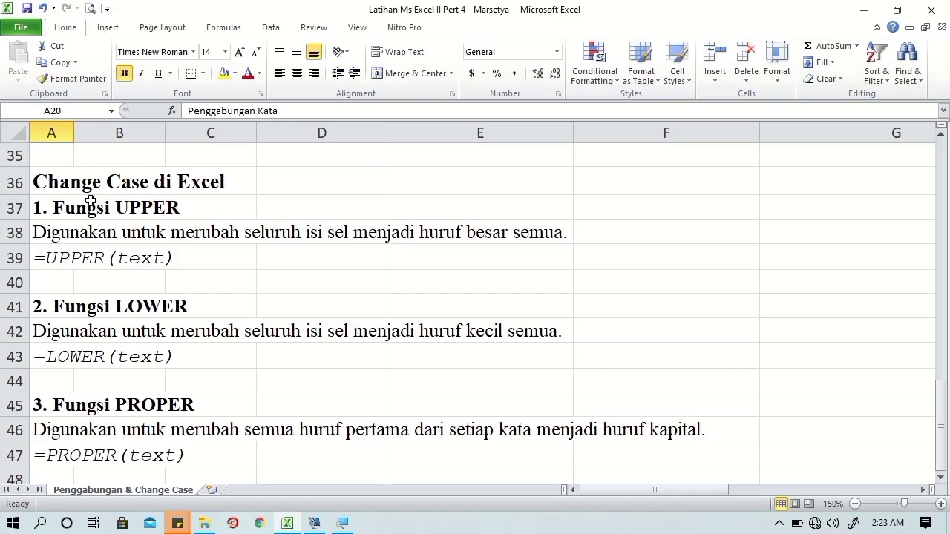
Go over the Fungsi UPPER, LOWER and PROPER notes, then scroll back up to the name table
left_click(44, 208)
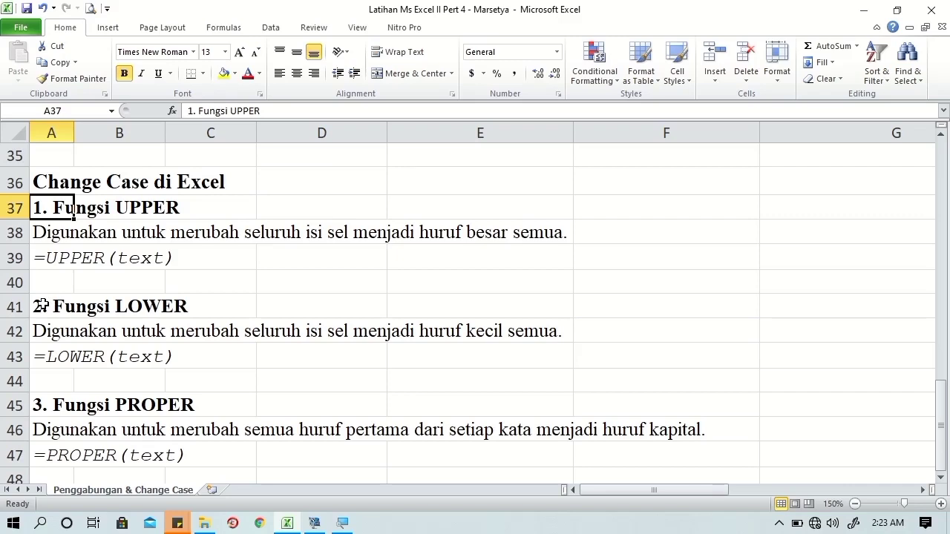
left_click(42, 306)
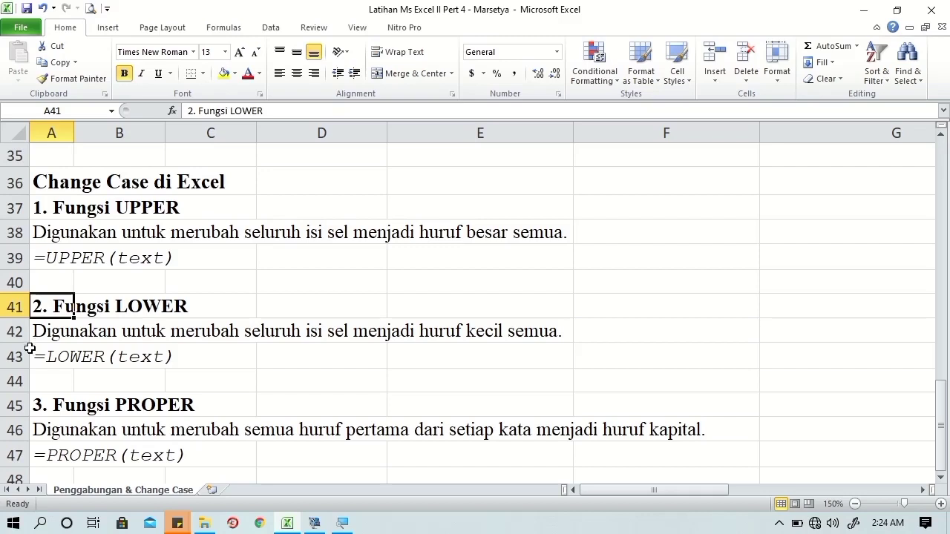
left_click(34, 406)
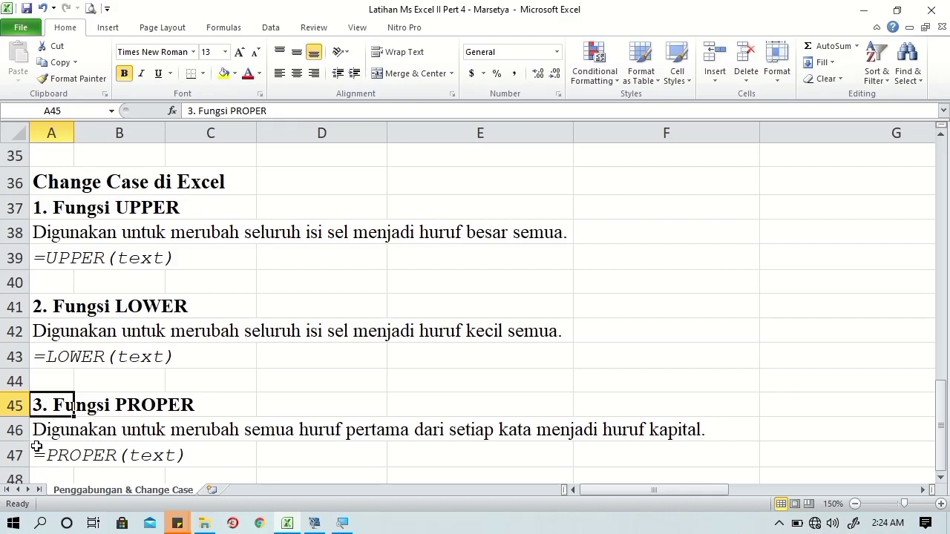
left_click(35, 456)
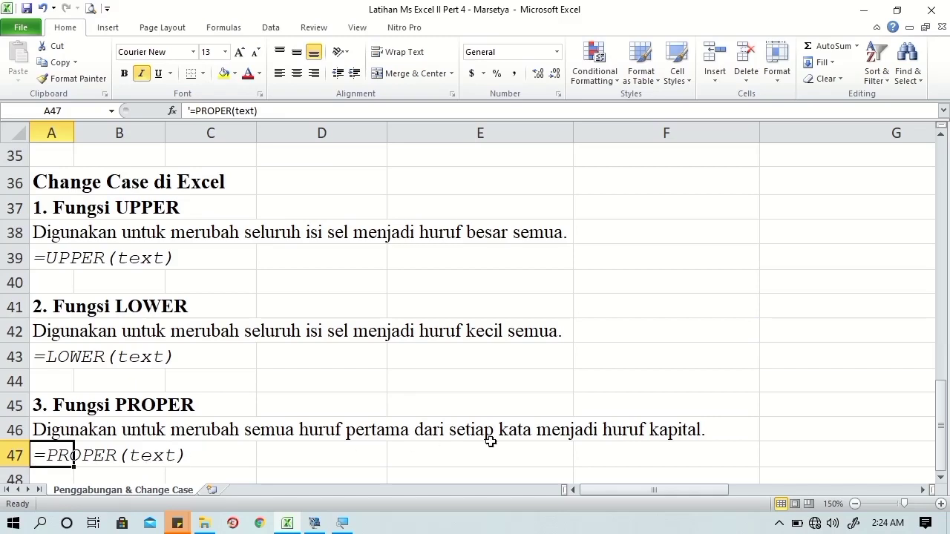
left_click_drag(942, 426, 944, 172)
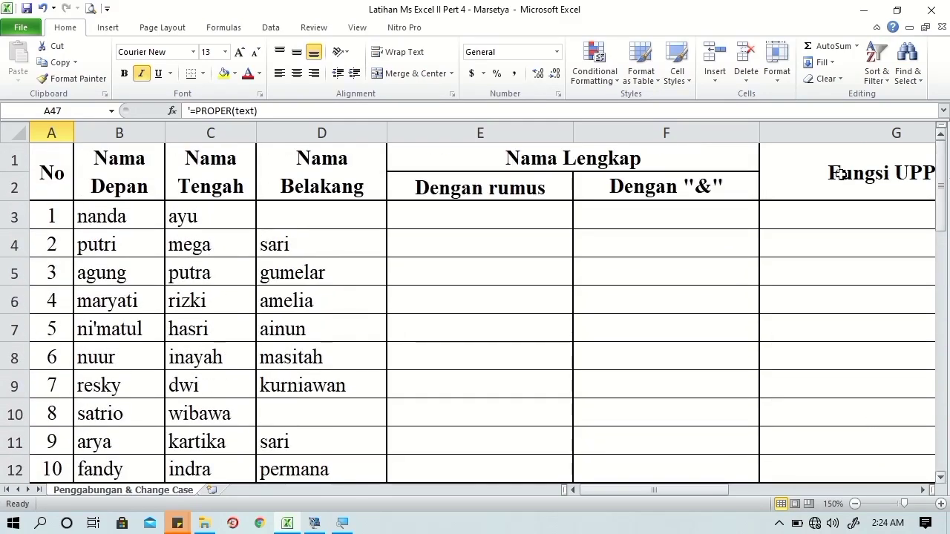
left_click(478, 221)
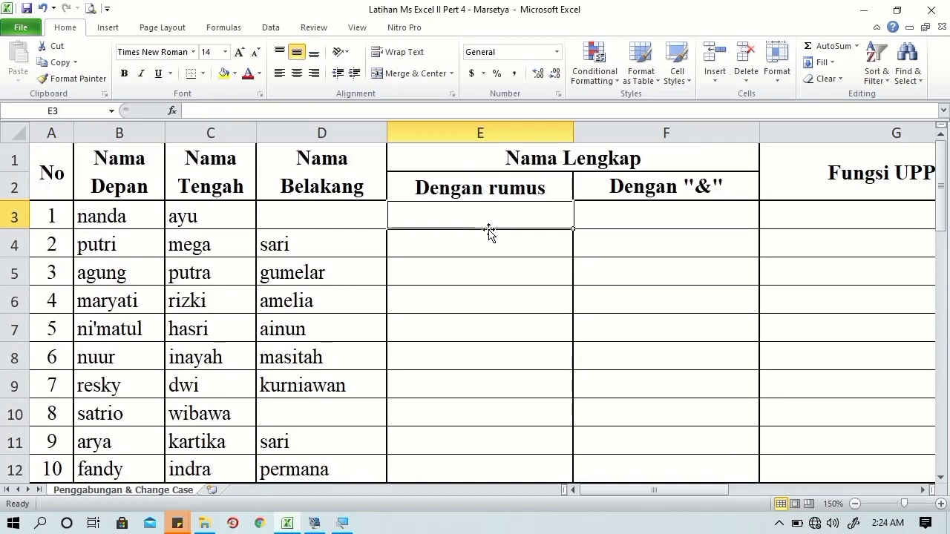
type("=")
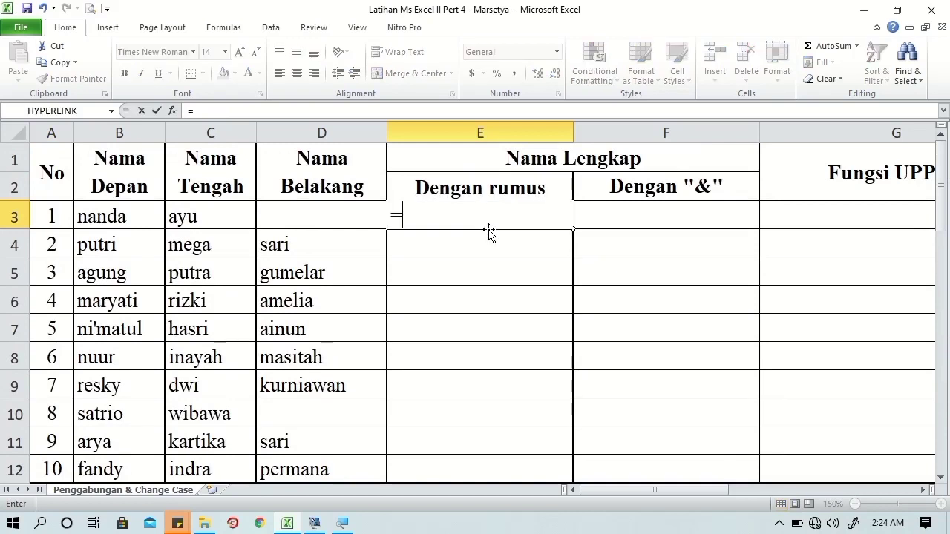
type("con")
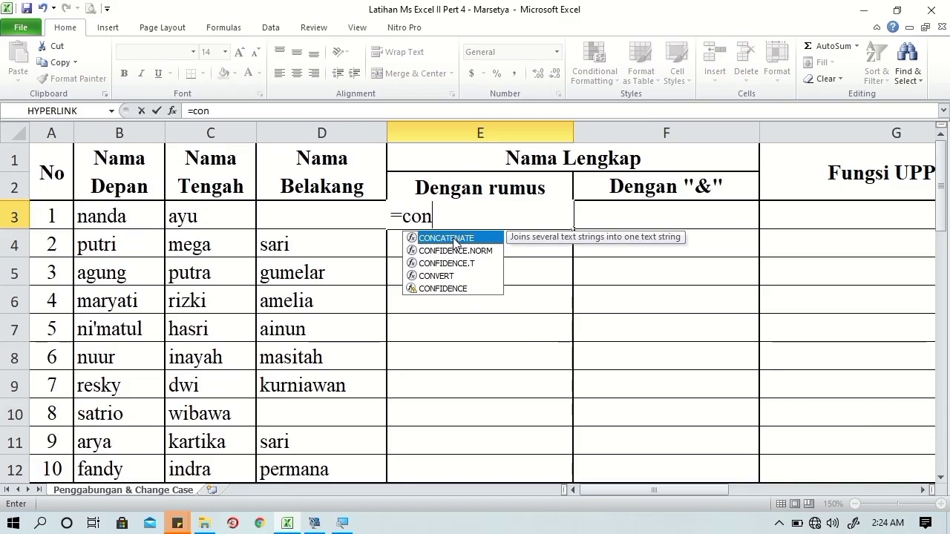
double_click(454, 239)
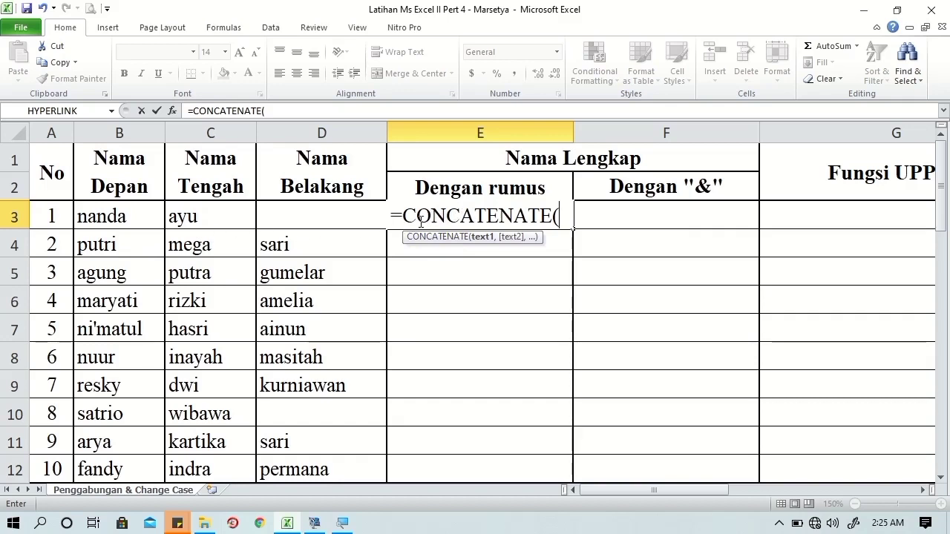
left_click(129, 217)
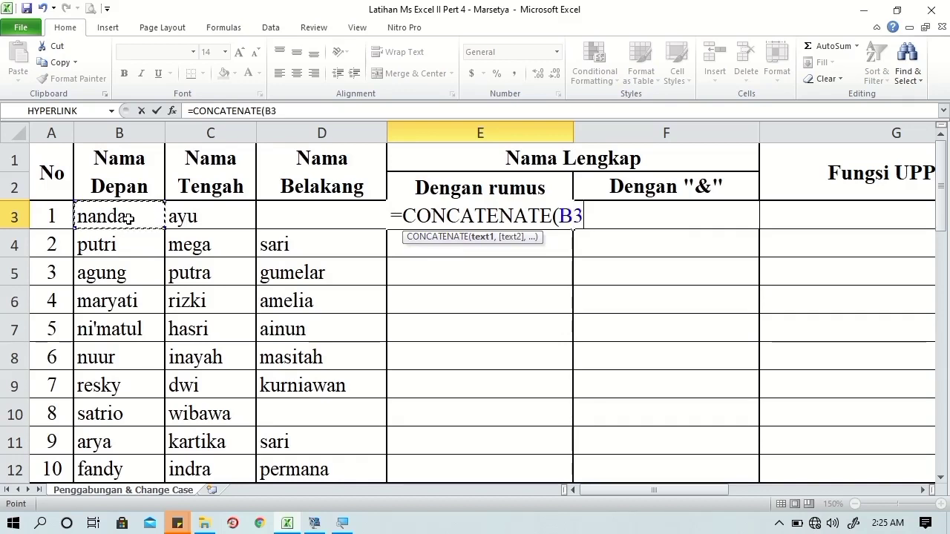
type(",")
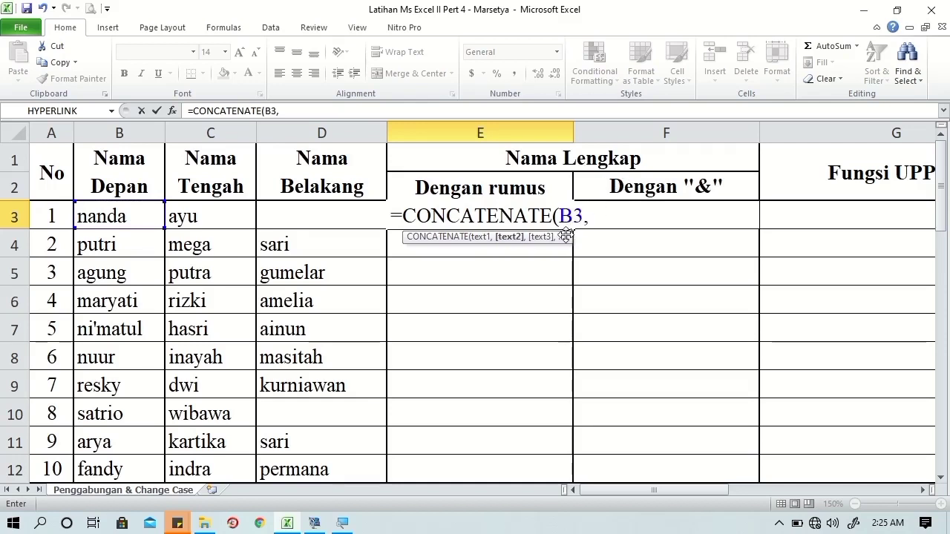
type("\"")
type(" \",")
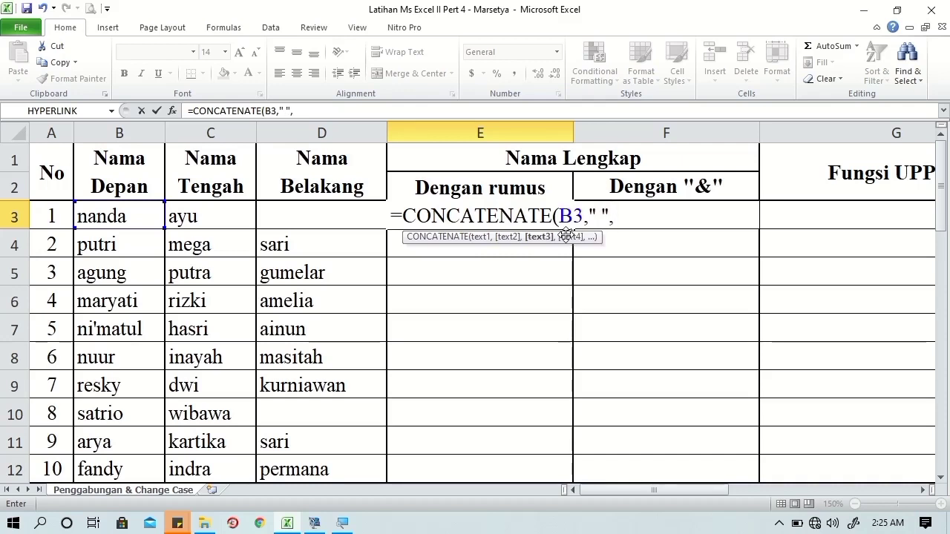
left_click(213, 218)
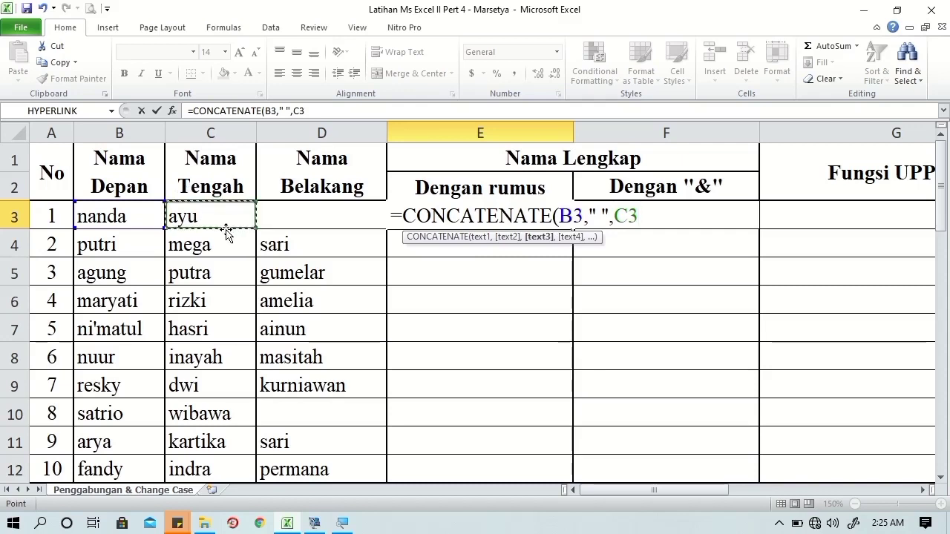
type(",")
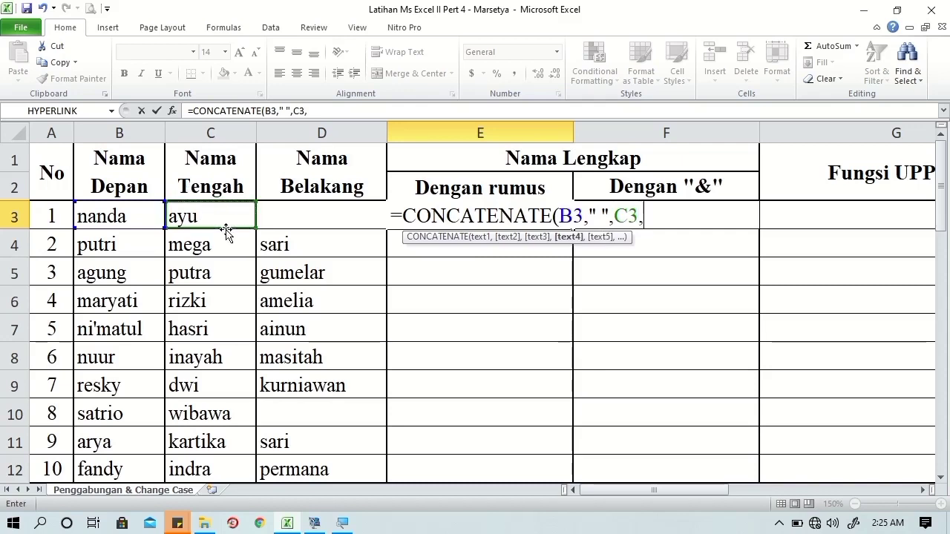
type("\"")
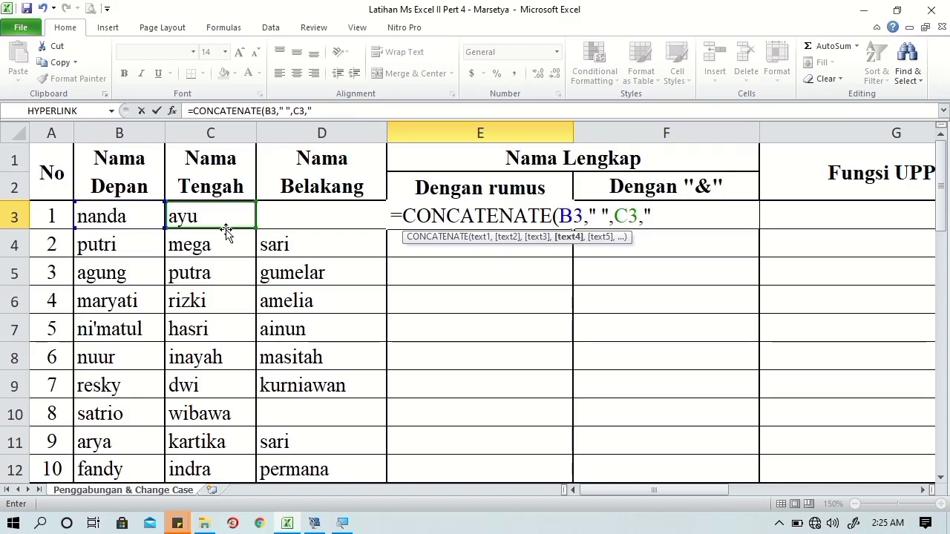
type(" \",")
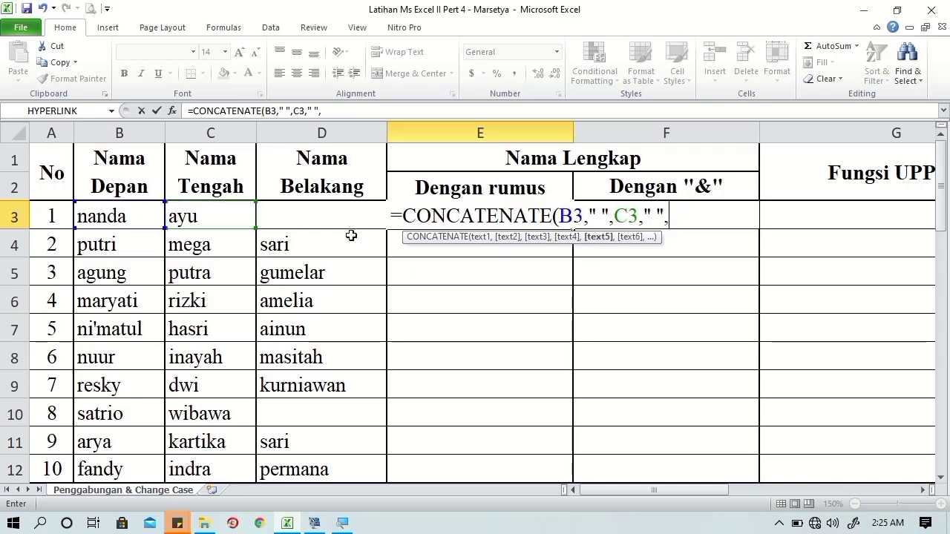
left_click(333, 217)
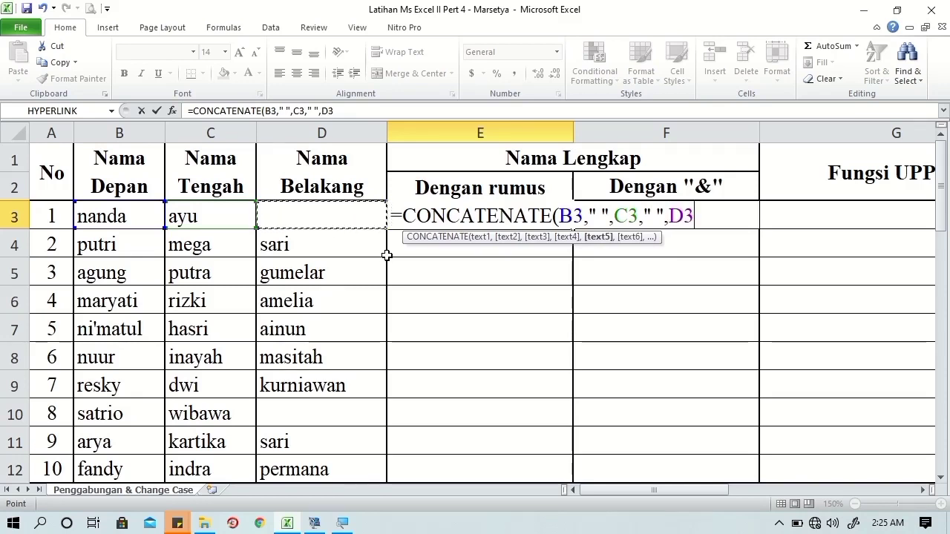
key("Tab")
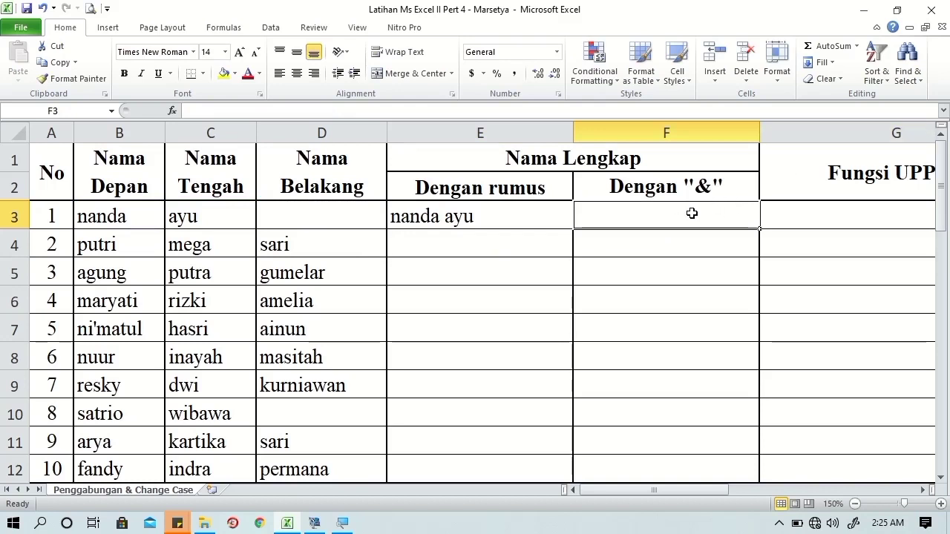
Enter =B3&" "&C3&" "&D3 in F3 to join the three names with spaces
type("=")
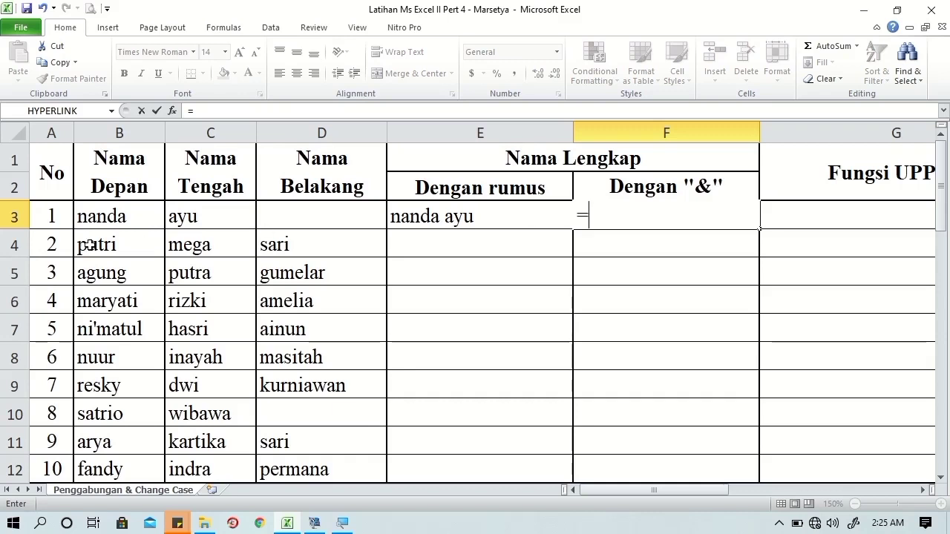
left_click(83, 222)
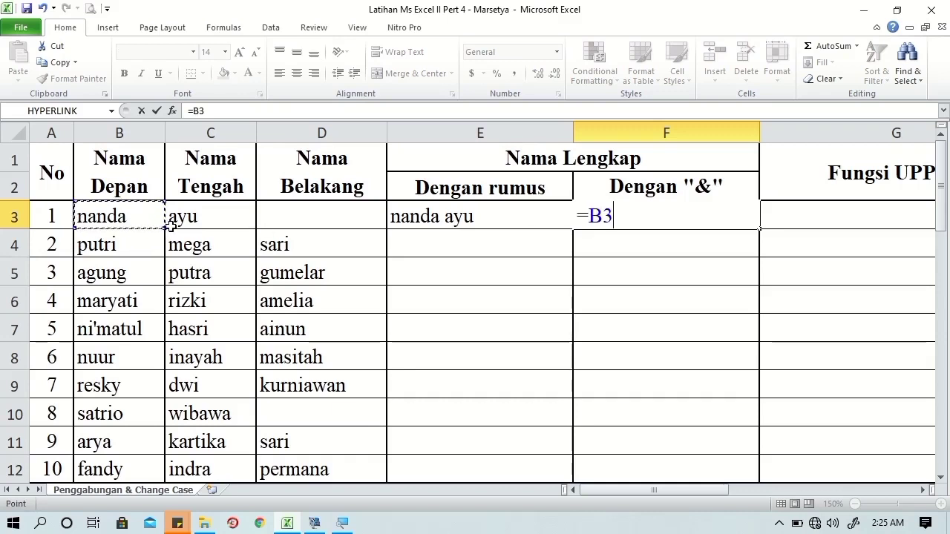
type("&")
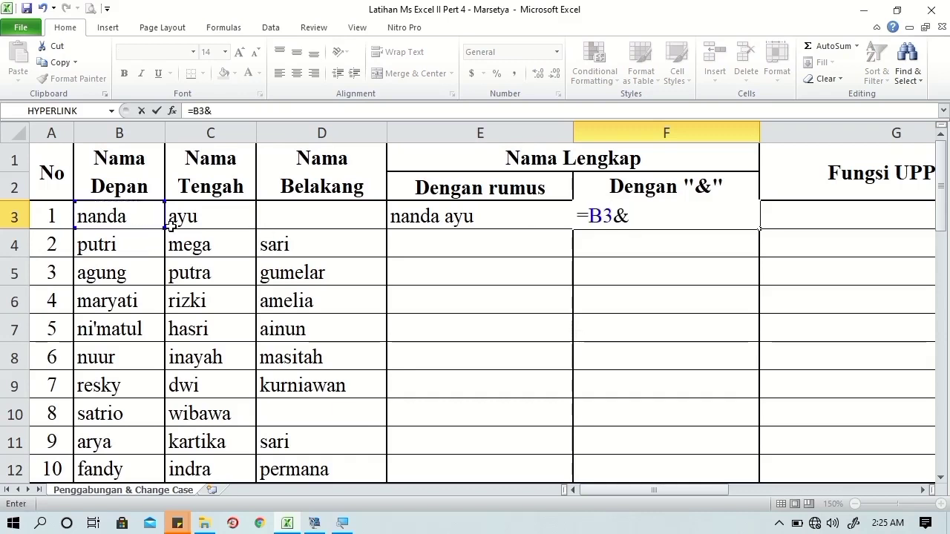
type("\" \"")
type("&")
left_click(201, 218)
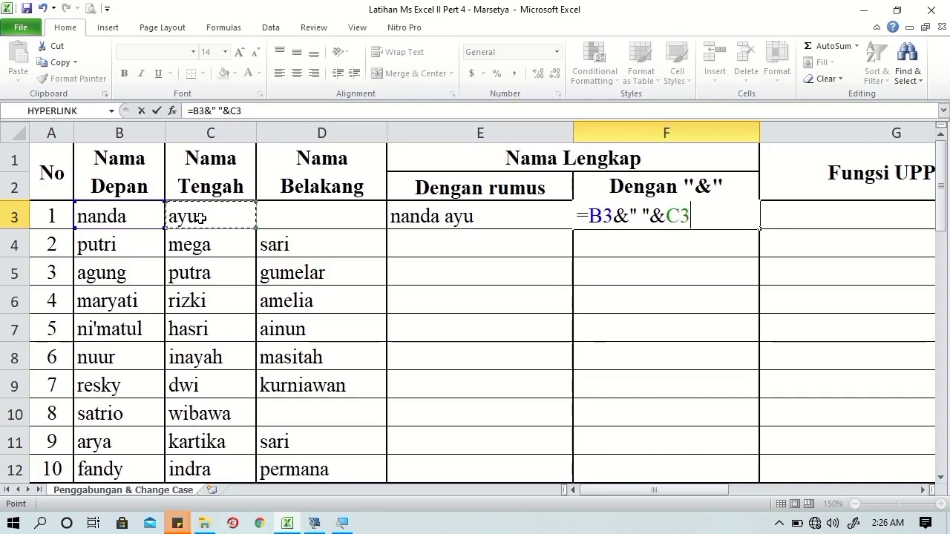
type("&\"")
type(" \"")
type("&")
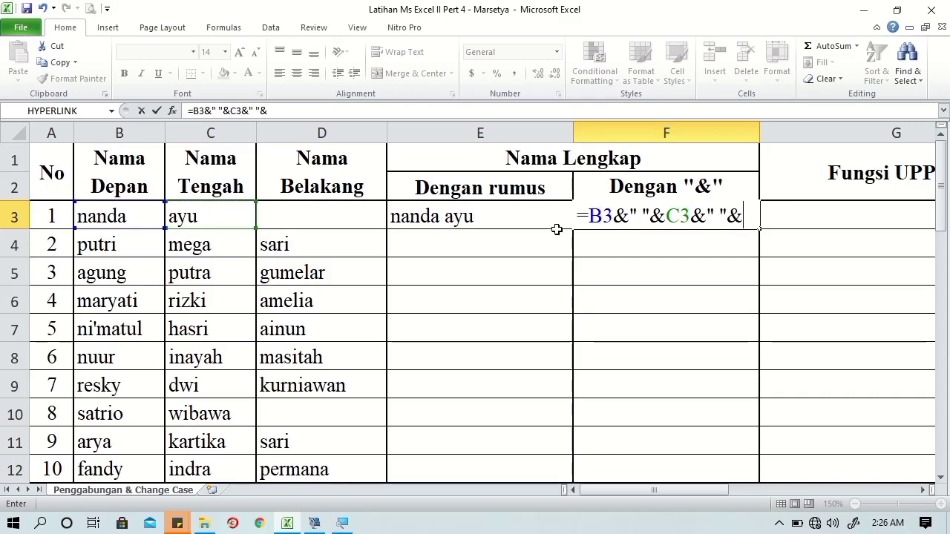
left_click(327, 219)
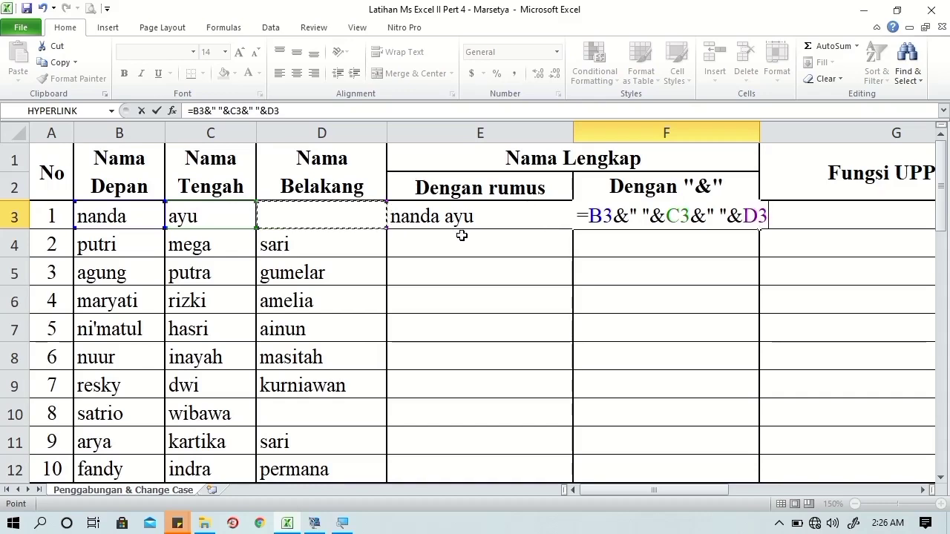
key("Tab")
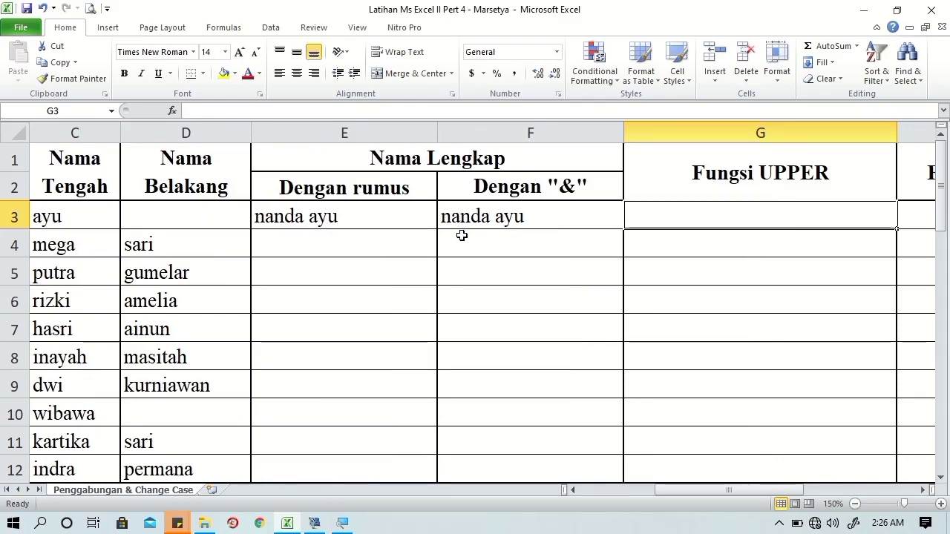
type("=u")
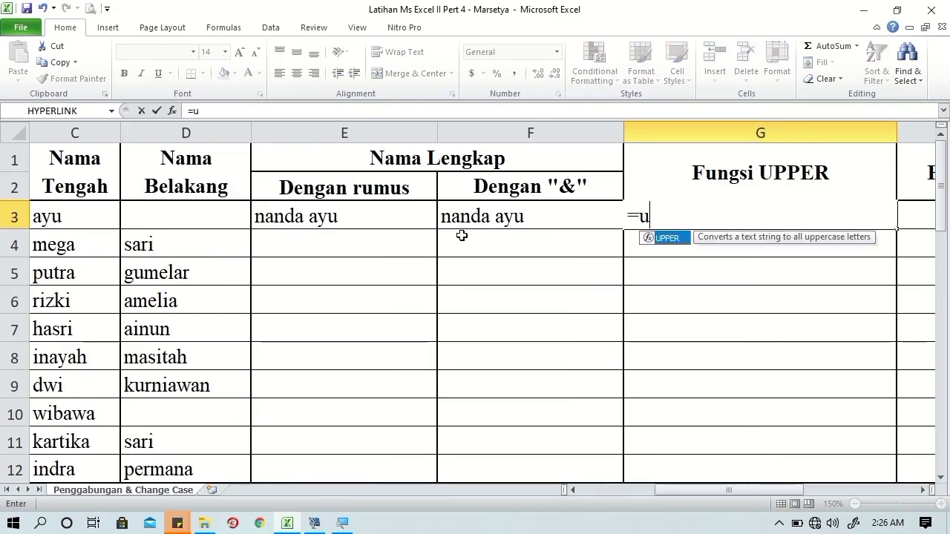
type("p")
key("Tab")
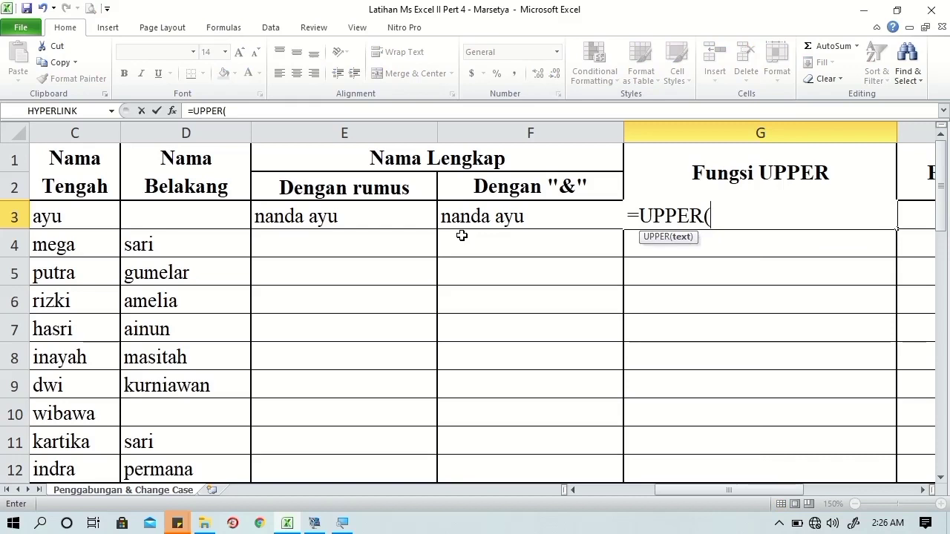
left_click(385, 218)
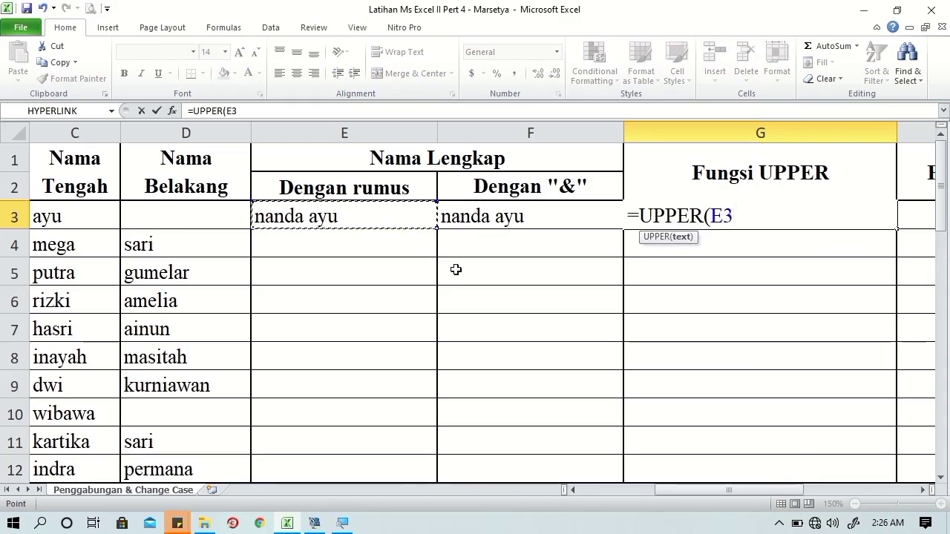
key("Tab")
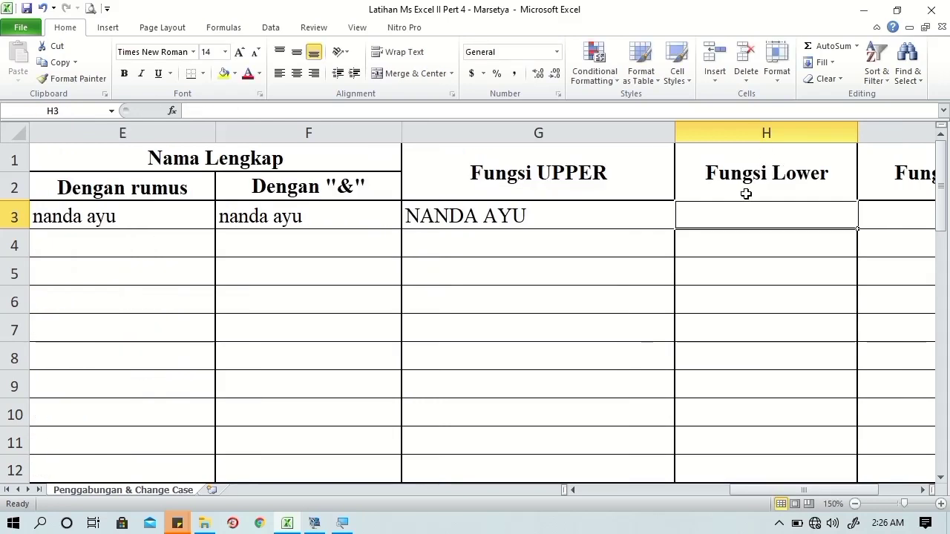
type("=lo")
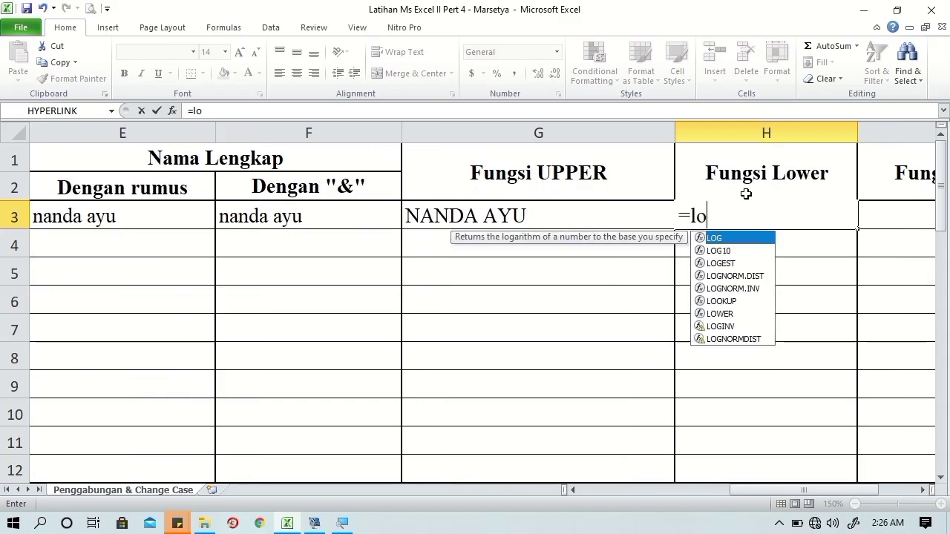
type("w")
key("Tab")
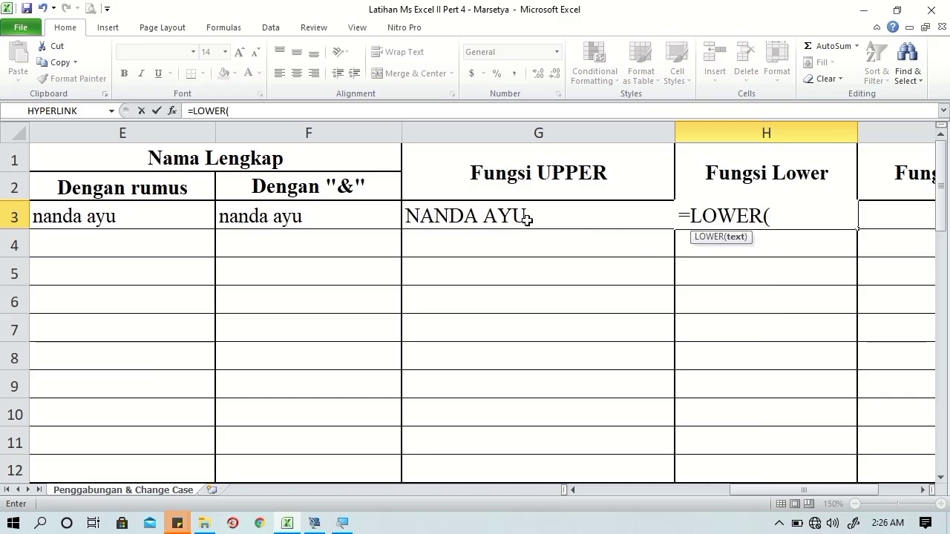
left_click(527, 217)
key("Tab")
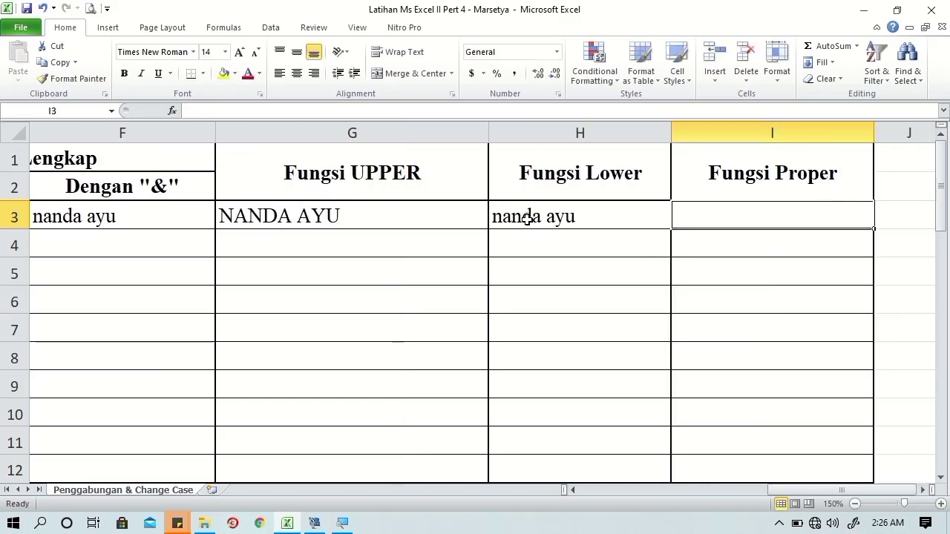
Enter =PROPER(H3) in I3 to show Nanda Ayu
type("=")
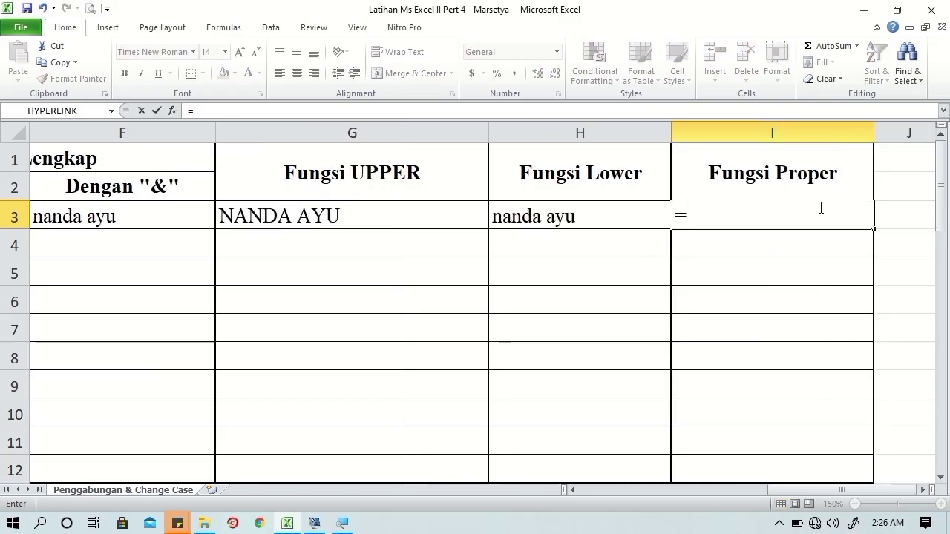
type("pro")
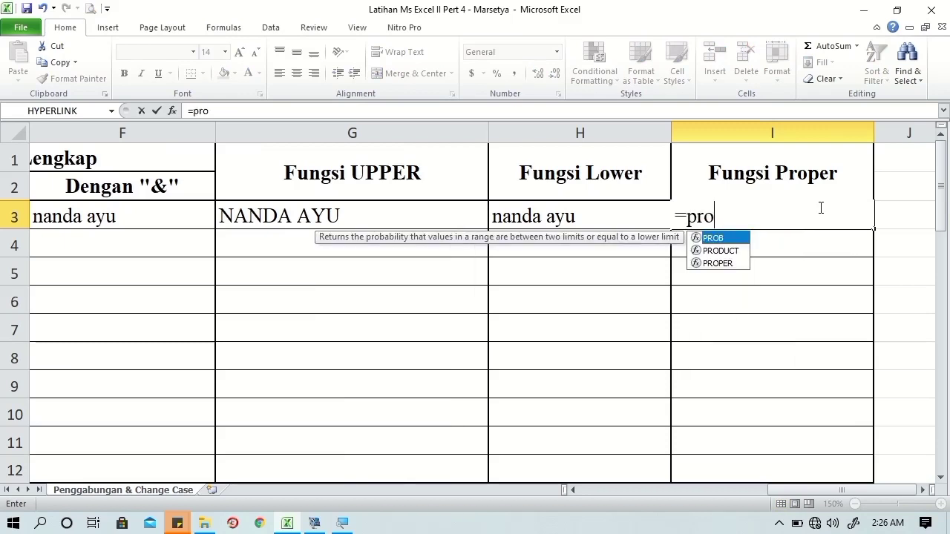
key("Down")
key("Down")
key("Tab")
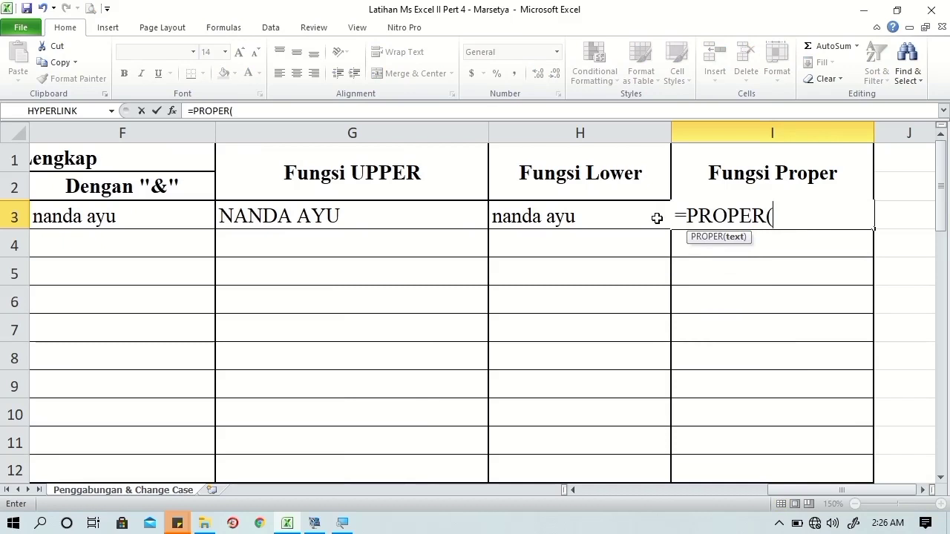
left_click(608, 217)
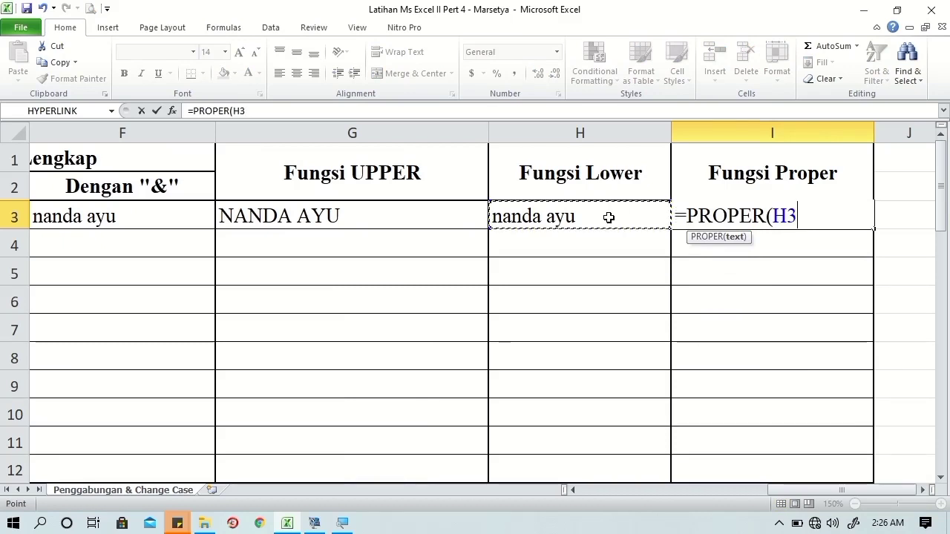
key("Tab")
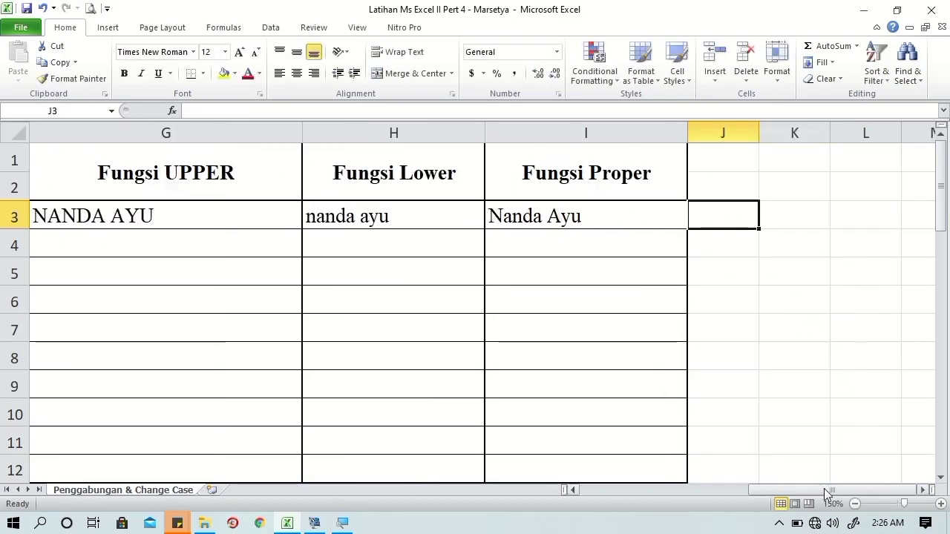
left_click_drag(828, 491, 690, 492)
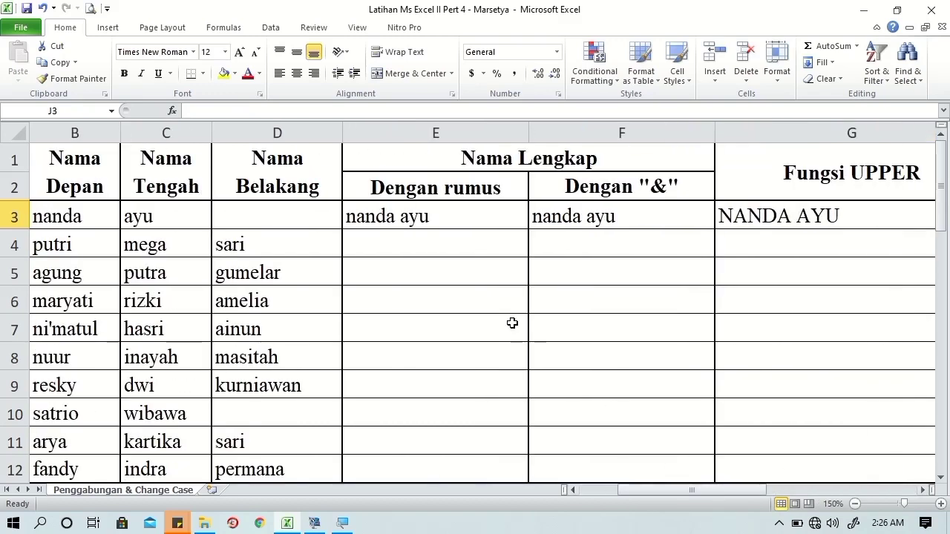
double_click(467, 216)
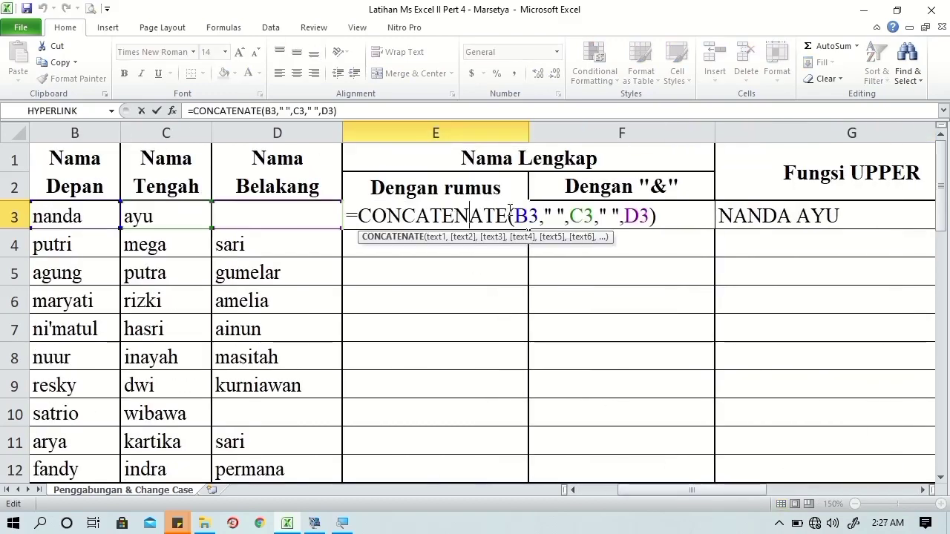
left_click(566, 214)
double_click(631, 214)
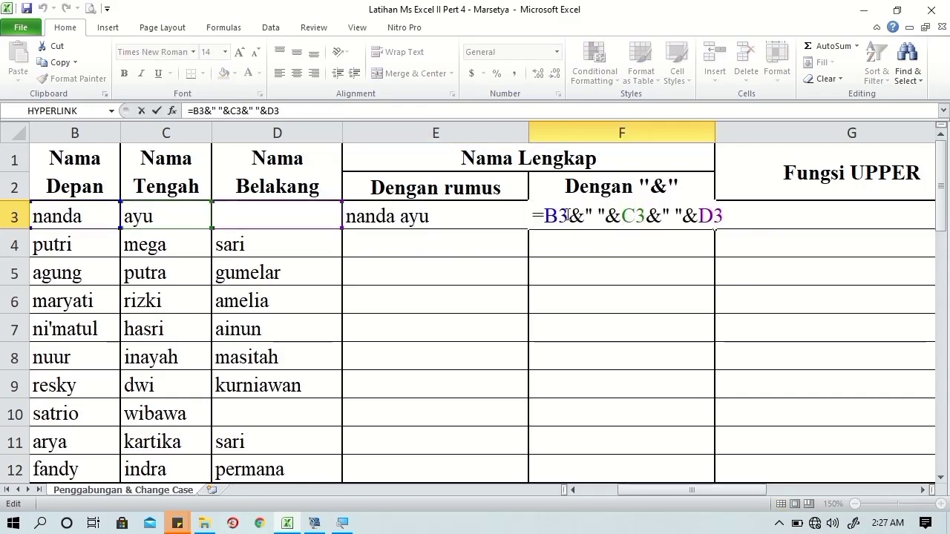
key("Tab")
type("=UPPER(E3)")
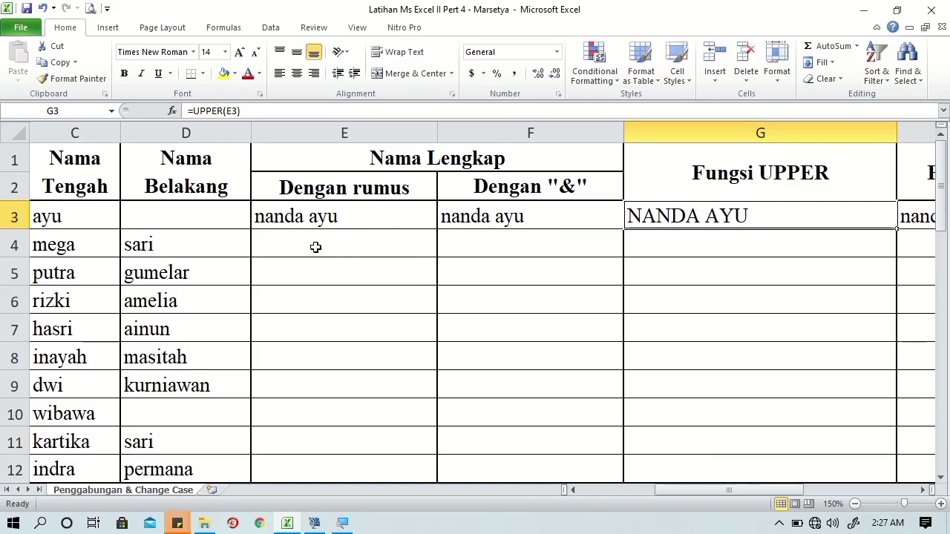
key("Right")
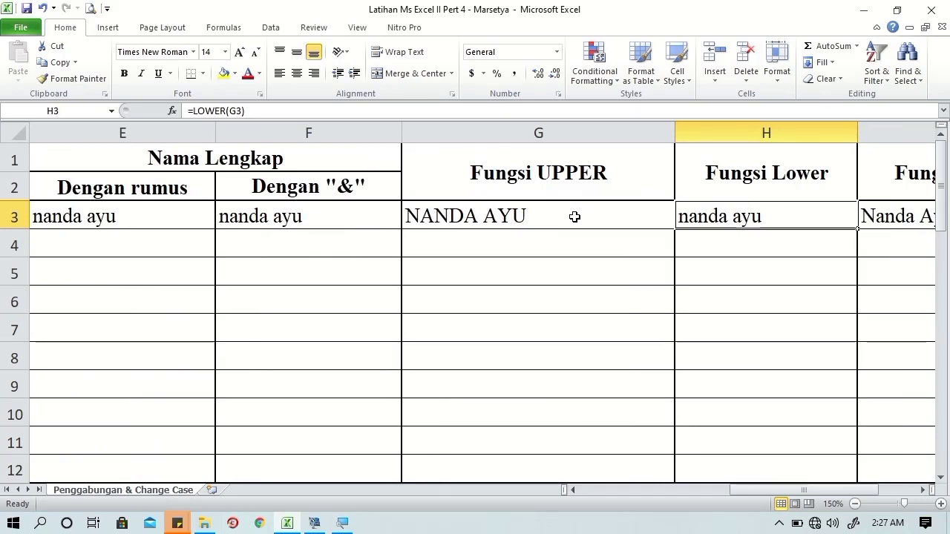
left_click(921, 491)
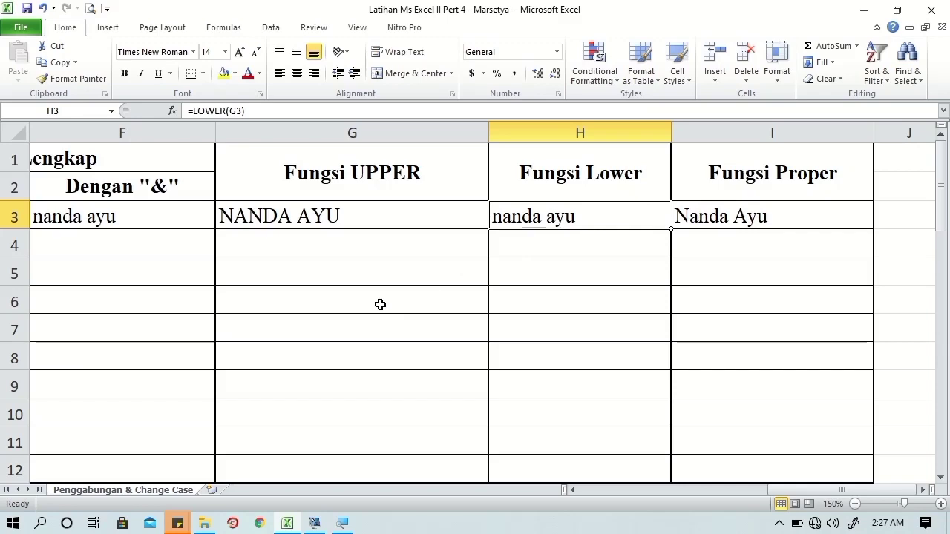
left_click(771, 490)
left_click_drag(771, 488, 605, 493)
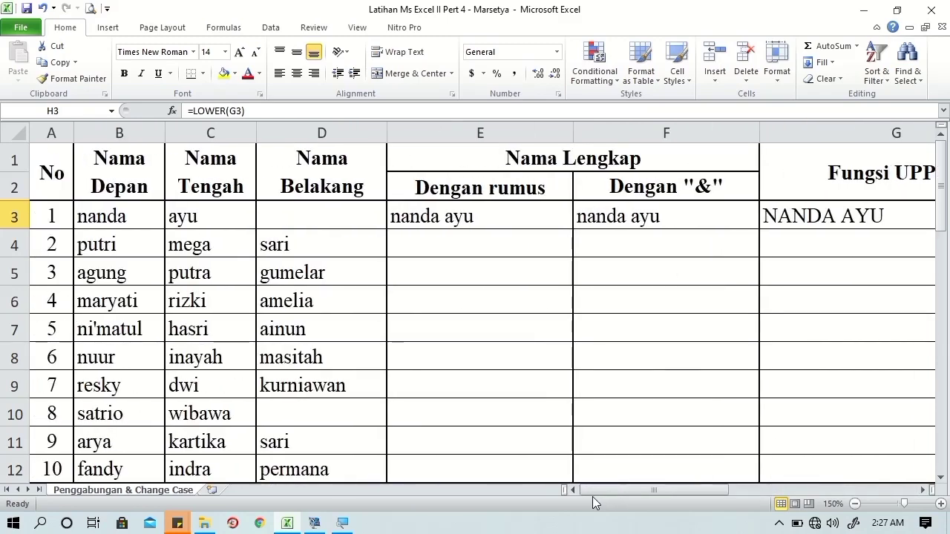
left_click(510, 217)
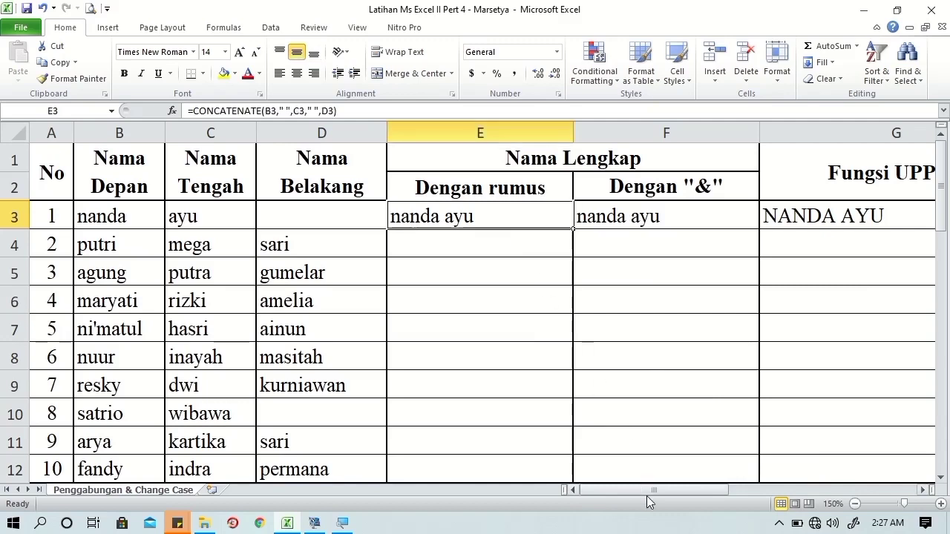
left_click_drag(647, 491, 844, 483)
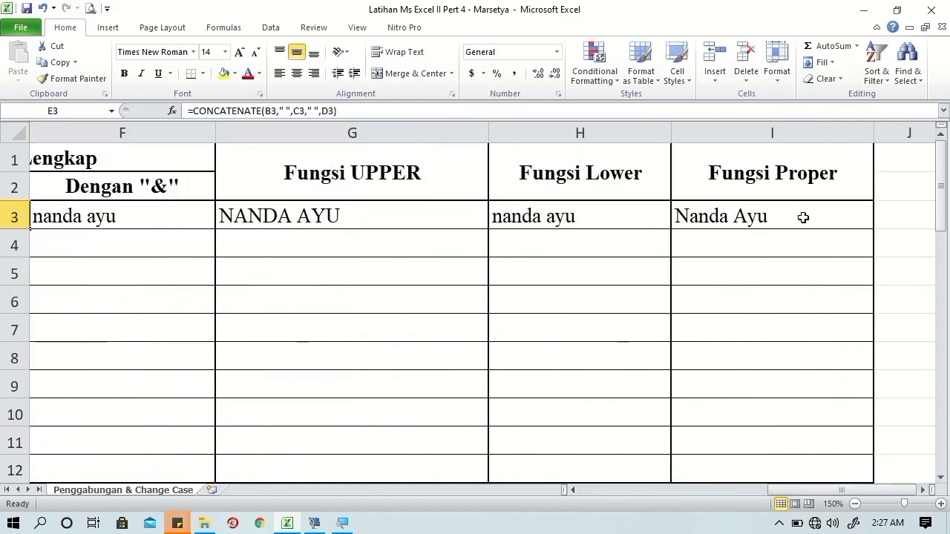
Fill the E3:I3 formulas down through row 12
left_click(803, 216, "shift")
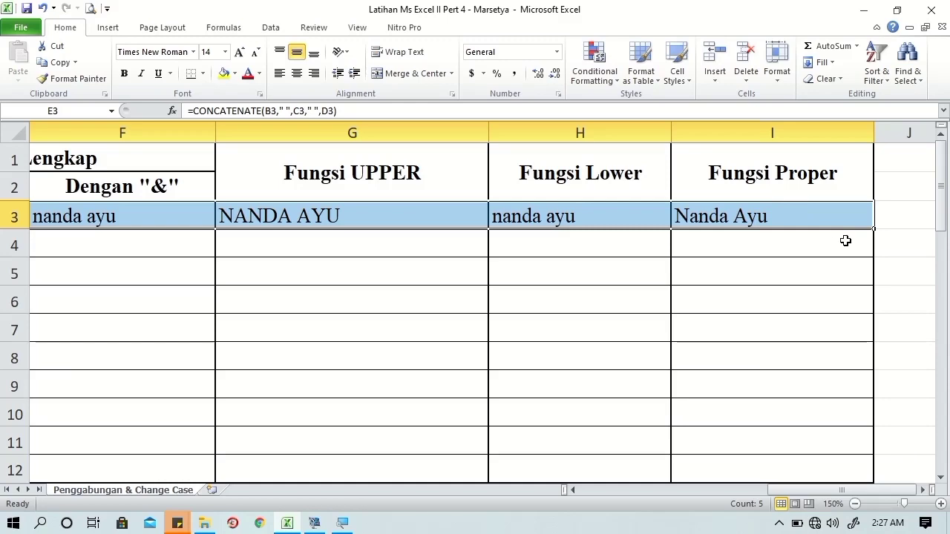
left_click_drag(875, 227, 877, 477)
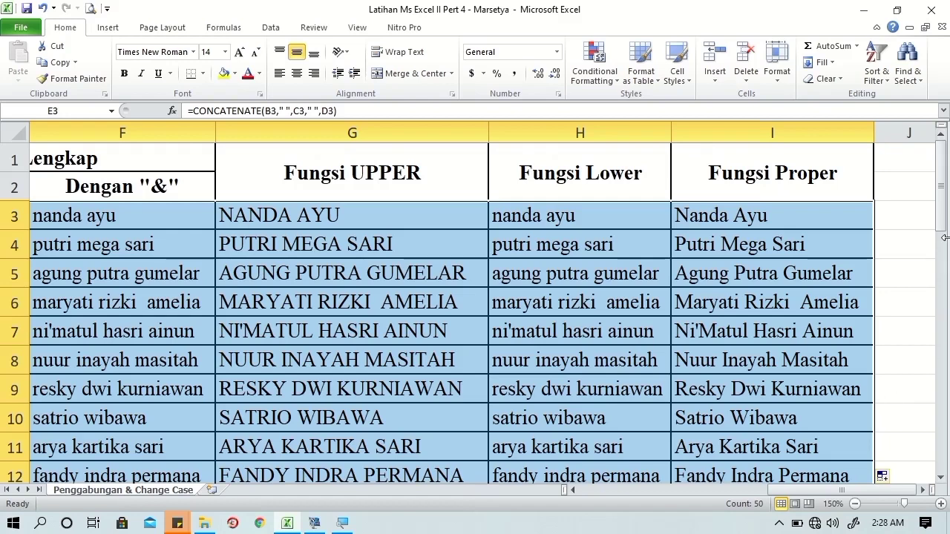
left_click_drag(942, 226, 941, 236)
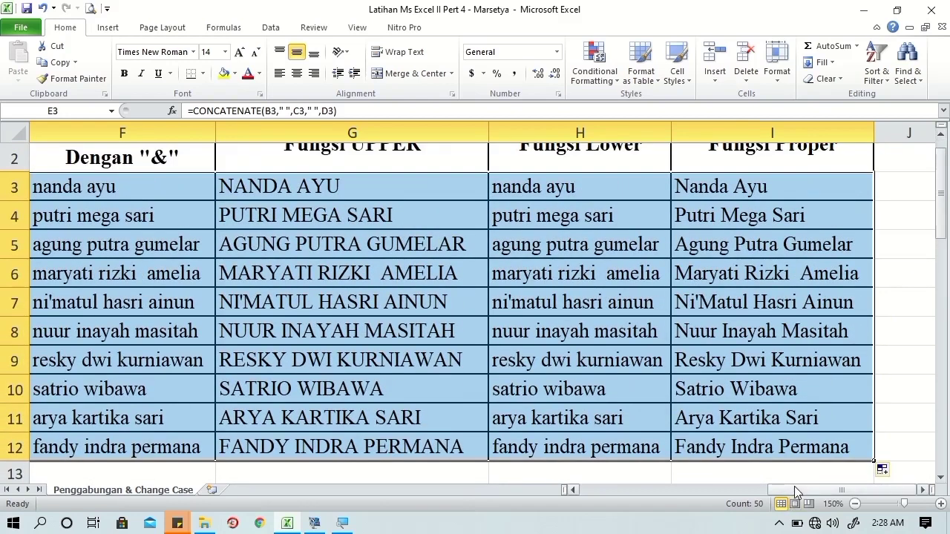
left_click_drag(794, 487, 764, 486)
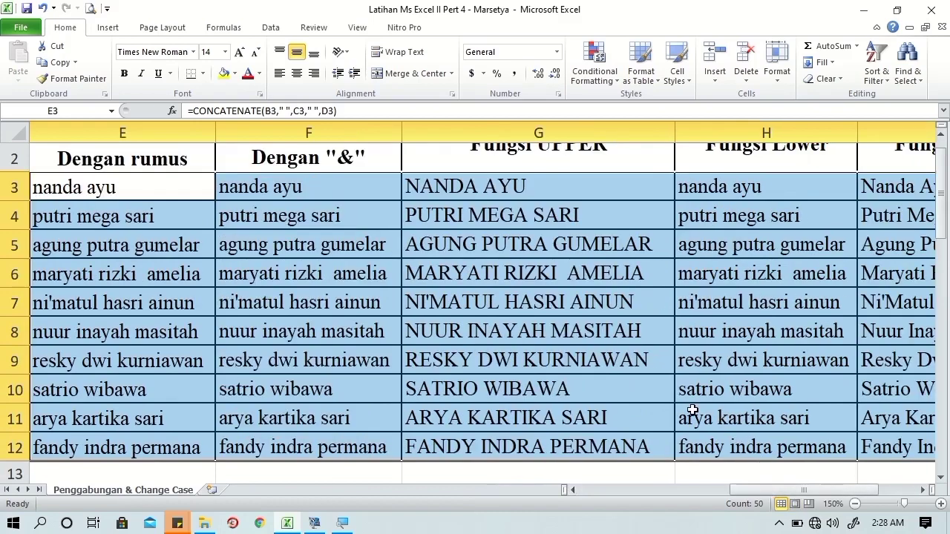
Apply thin inside horizontal borders to the filled name cells
right_click(527, 343)
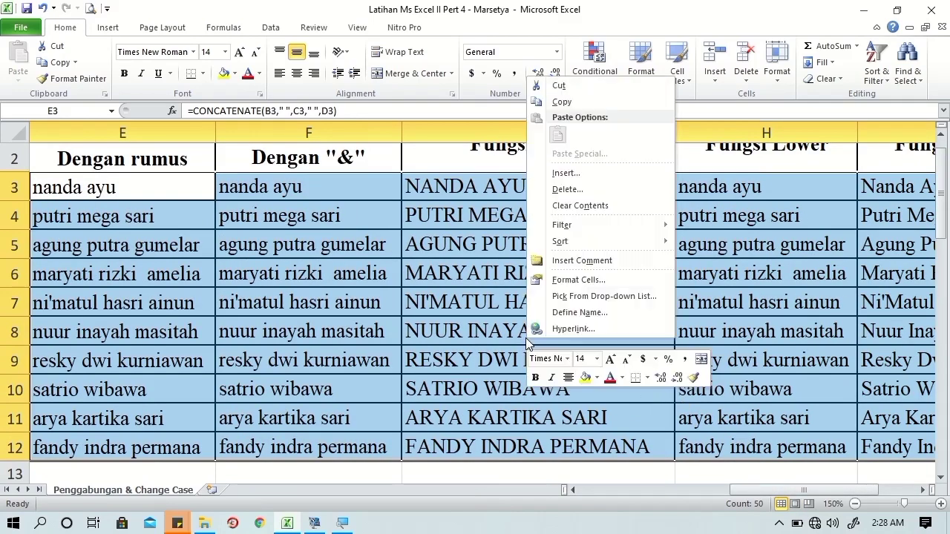
left_click(566, 282)
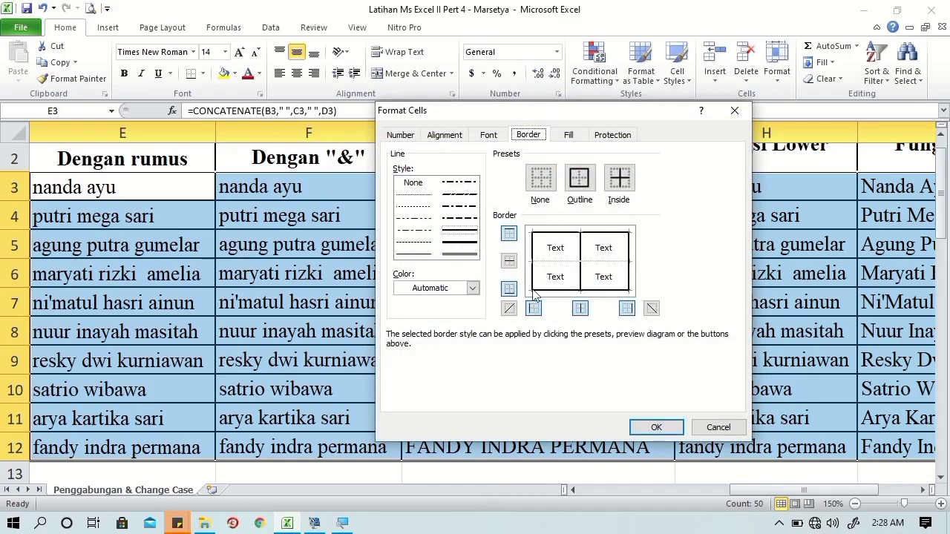
left_click(423, 254)
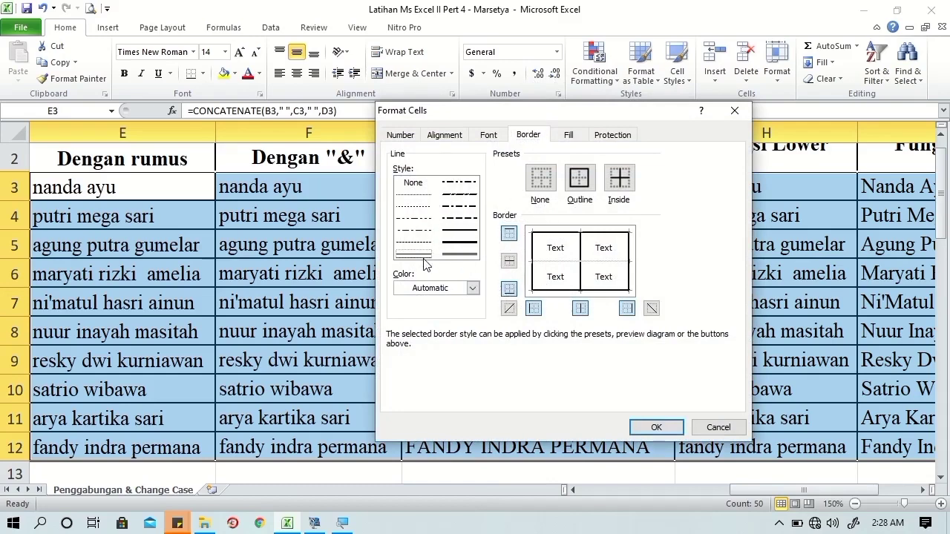
left_click(547, 263)
left_click(648, 429)
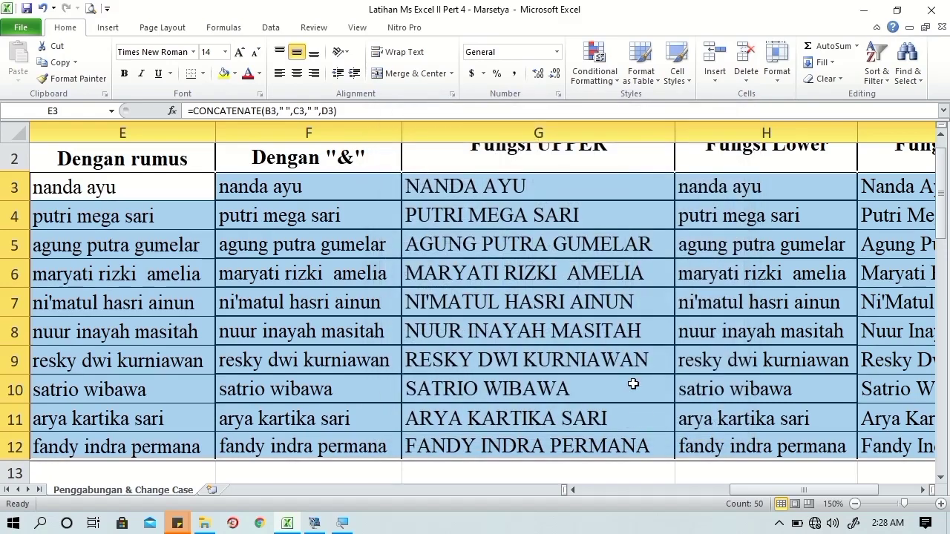
left_click(474, 389)
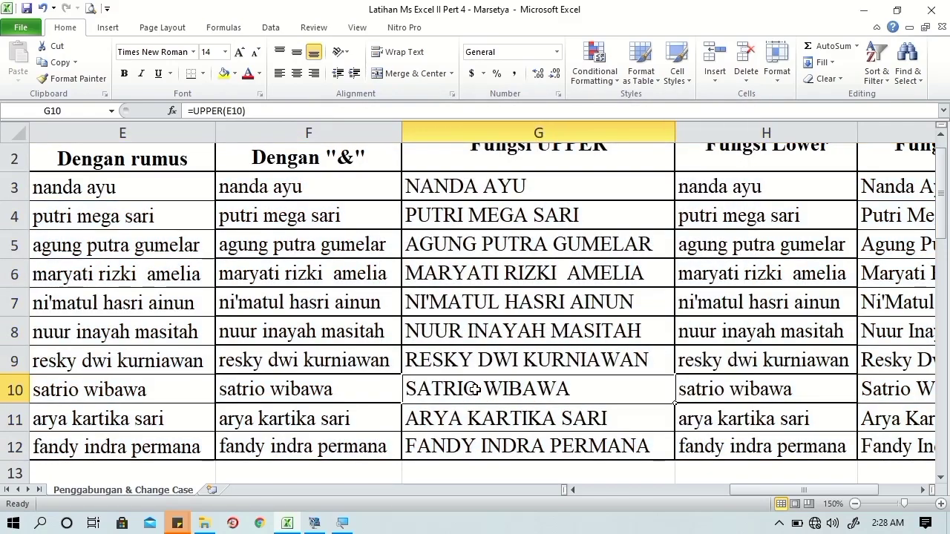
Give F3:H12 thin inside horizontal borders between rows
left_click(355, 188)
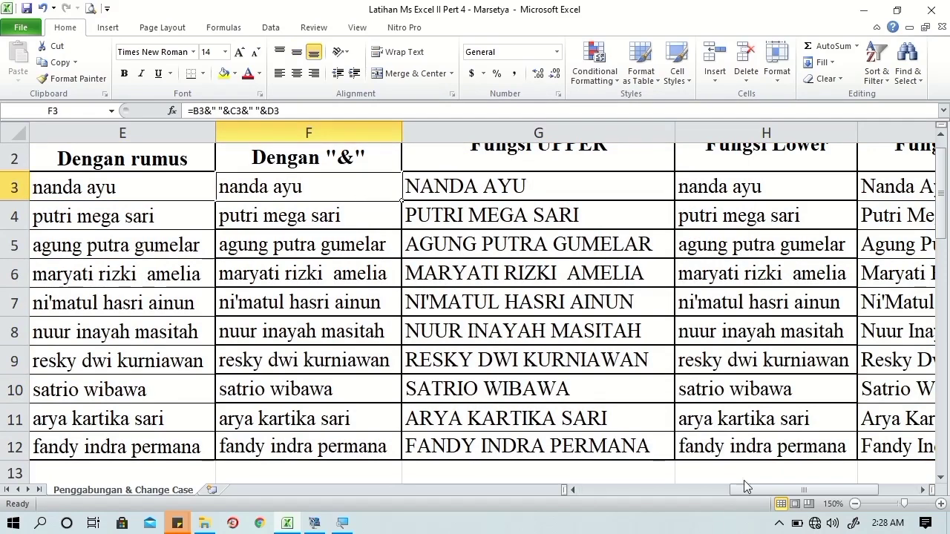
left_click_drag(746, 489, 785, 489)
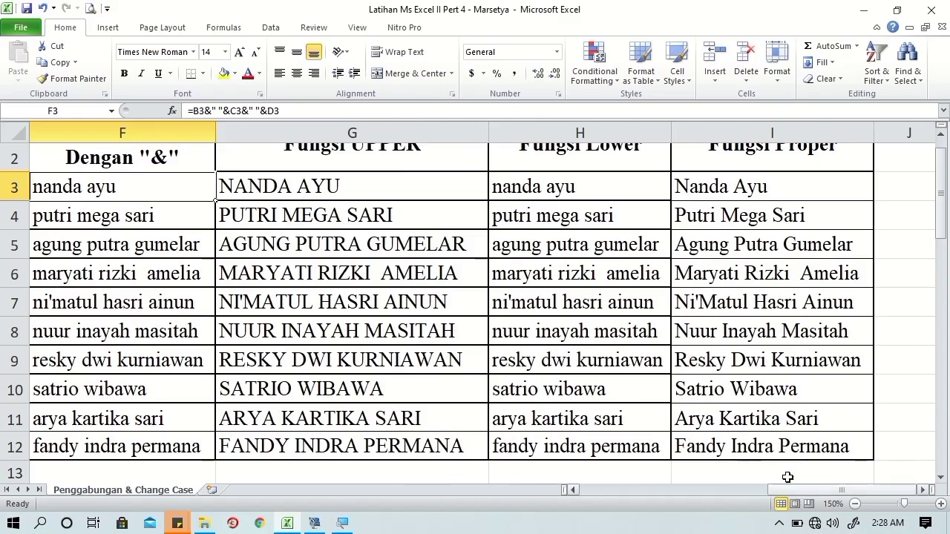
left_click(773, 447, "shift")
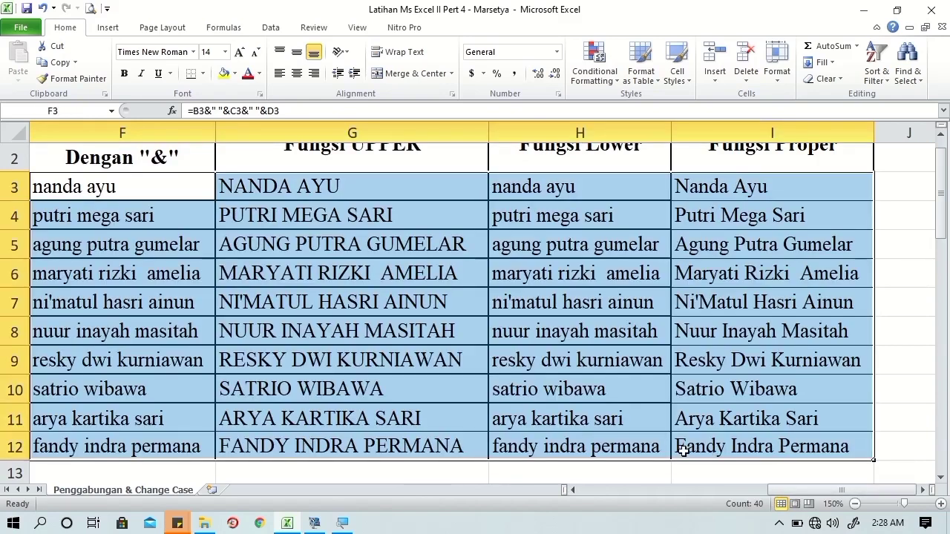
left_click(659, 447, "shift")
right_click(656, 446)
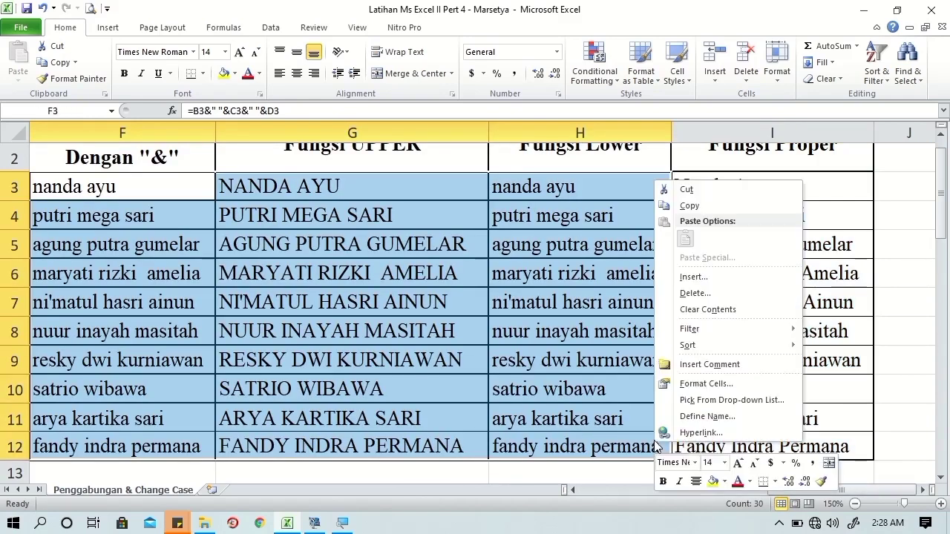
left_click(698, 385)
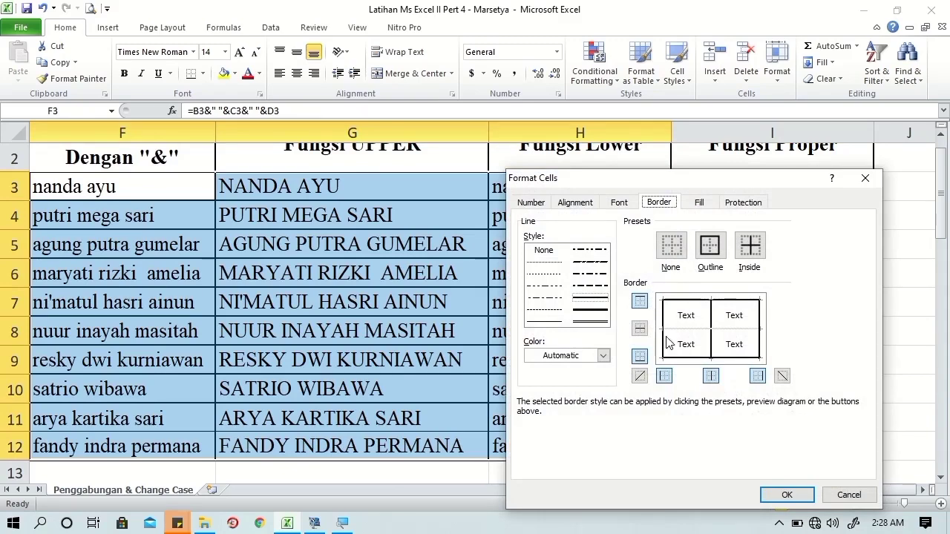
left_click(555, 322)
left_click(684, 330)
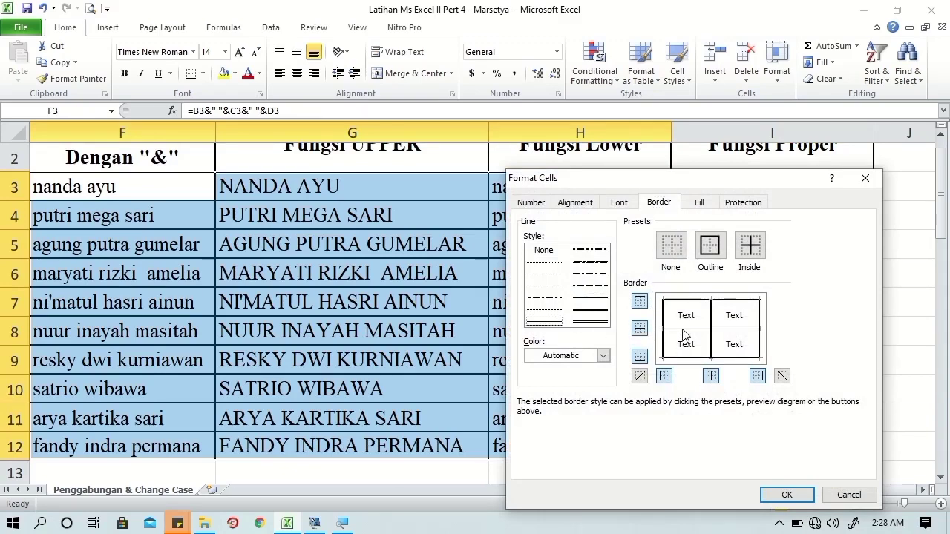
left_click(783, 495)
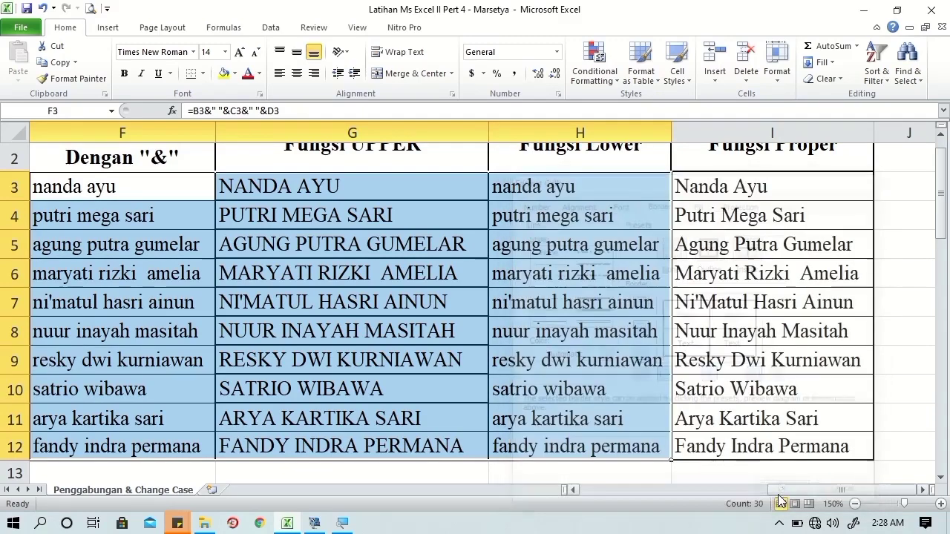
left_click(502, 362)
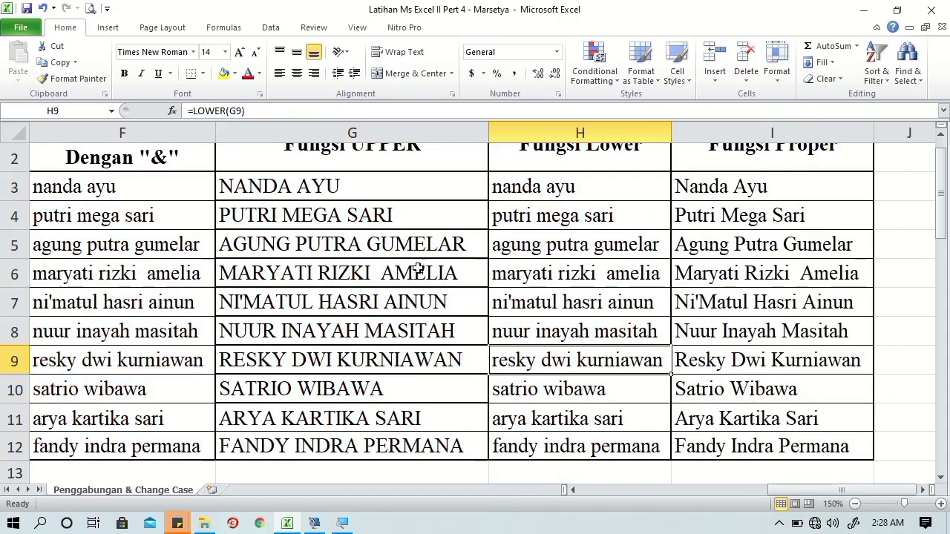
Give G3:G12 thin inside horizontal borders as well
left_click(390, 194)
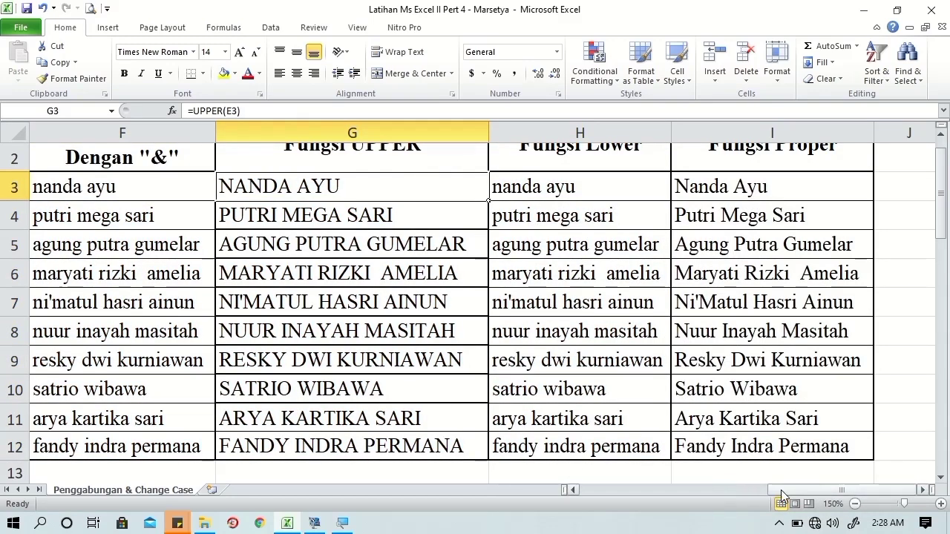
left_click_drag(783, 495, 771, 501)
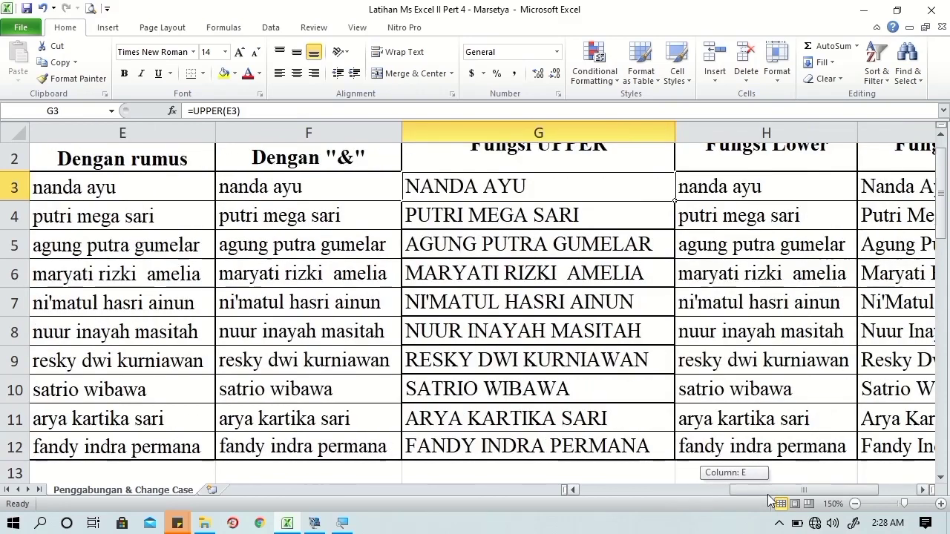
left_click(601, 447, "shift")
right_click(603, 448)
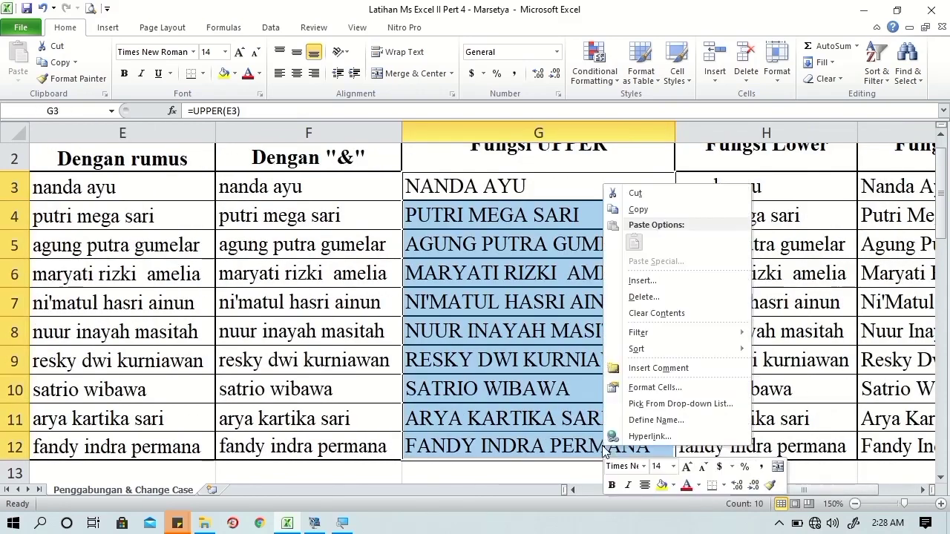
left_click(636, 388)
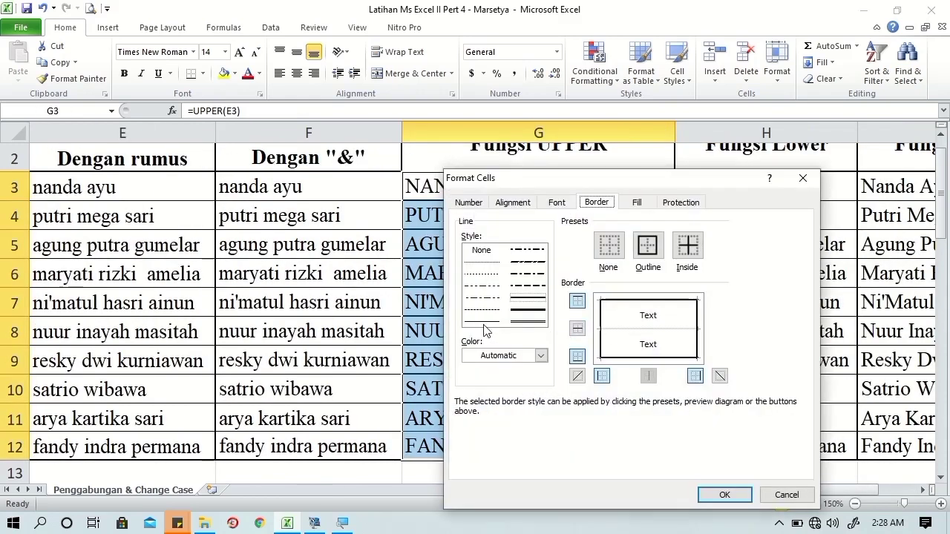
left_click(482, 321)
left_click(627, 329)
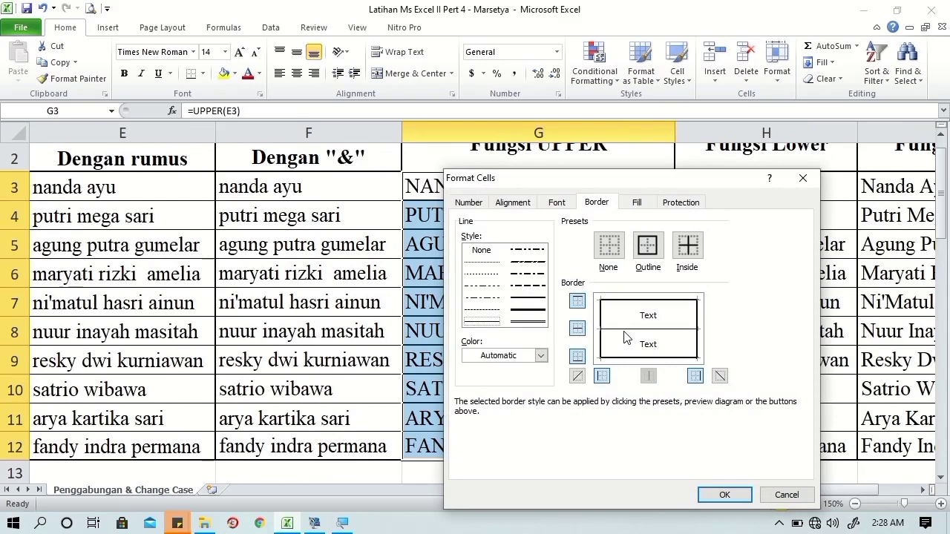
left_click(715, 496)
left_click(644, 416)
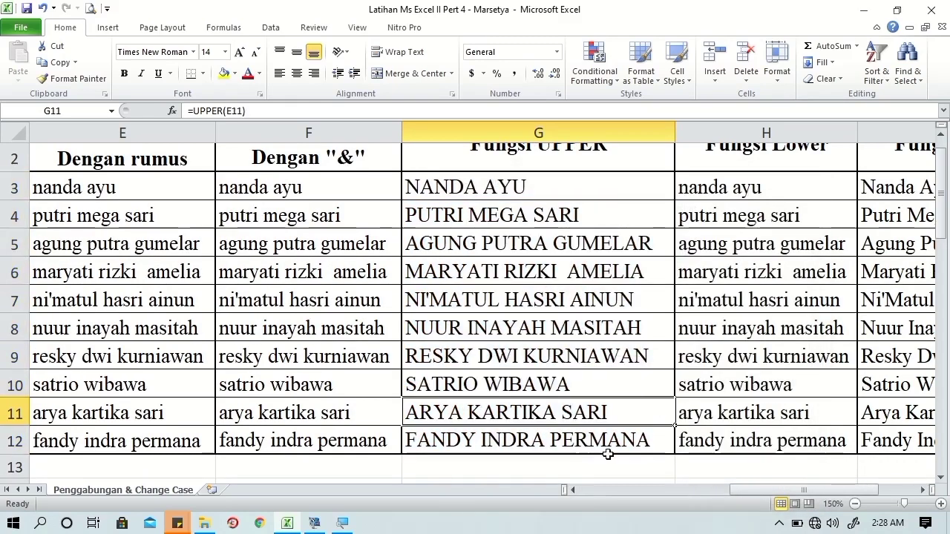
Scroll back and check the merged Fungsi UPPER, Lower and Proper headings in G1:I1
scroll(807, 444, "up", 1)
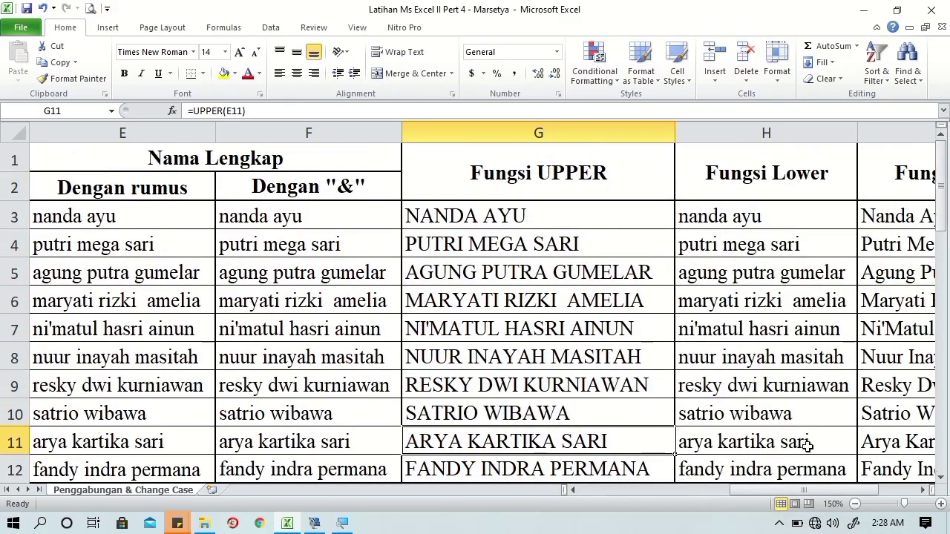
left_click_drag(795, 490, 733, 487)
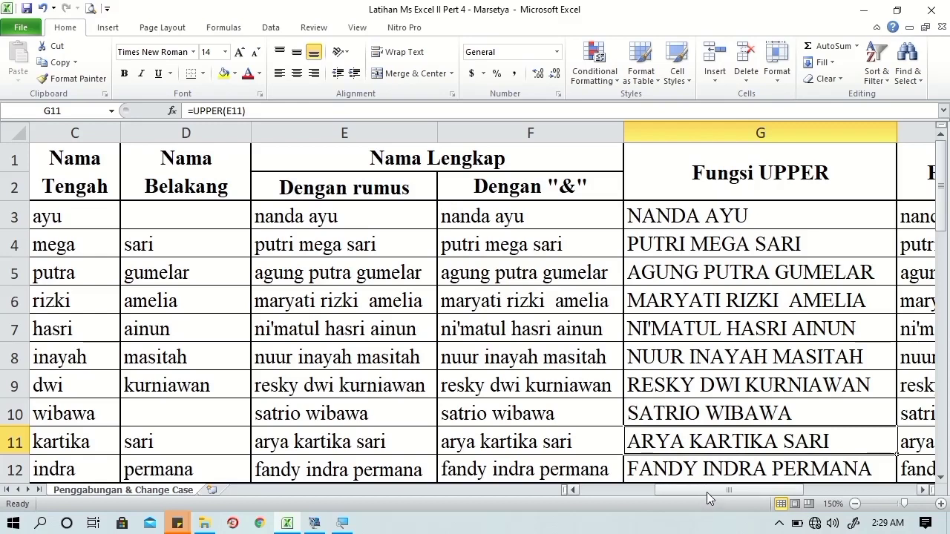
left_click_drag(706, 492, 794, 490)
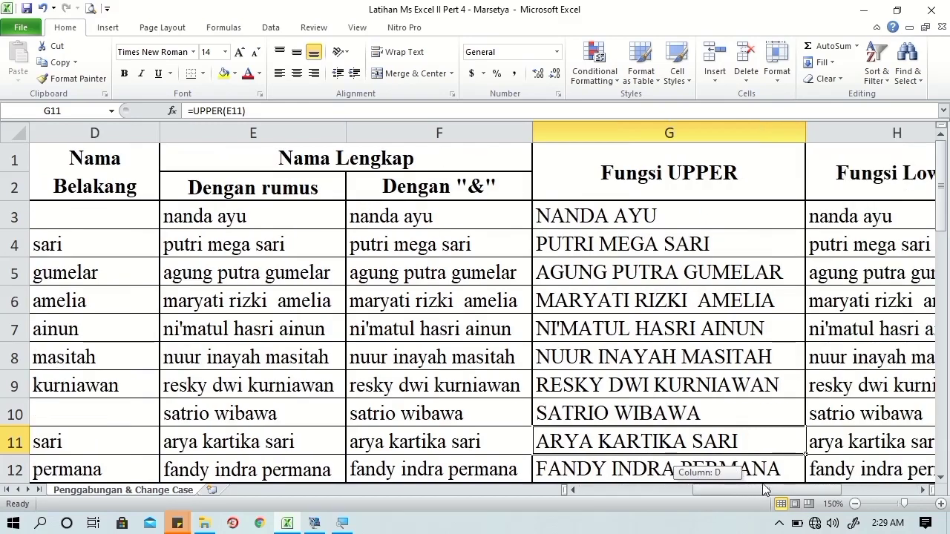
left_click(603, 196)
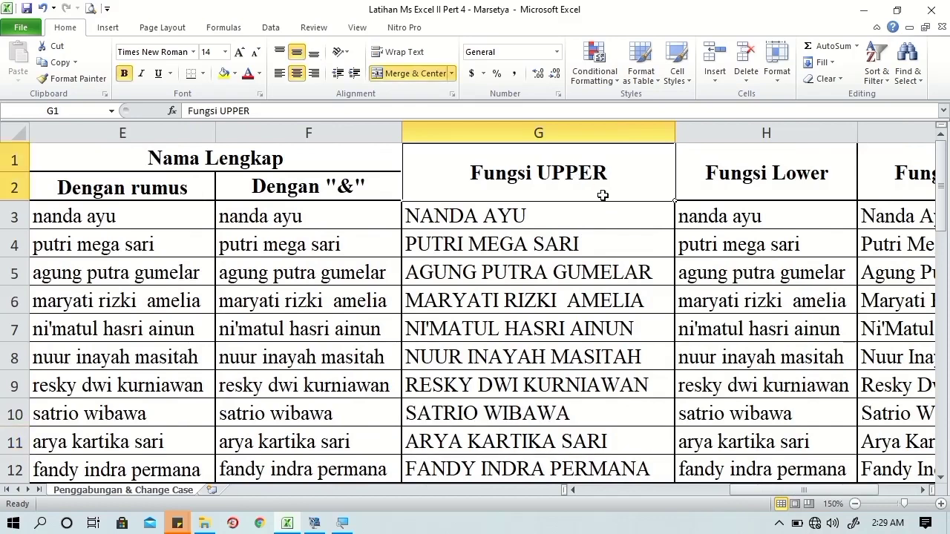
key("Right")
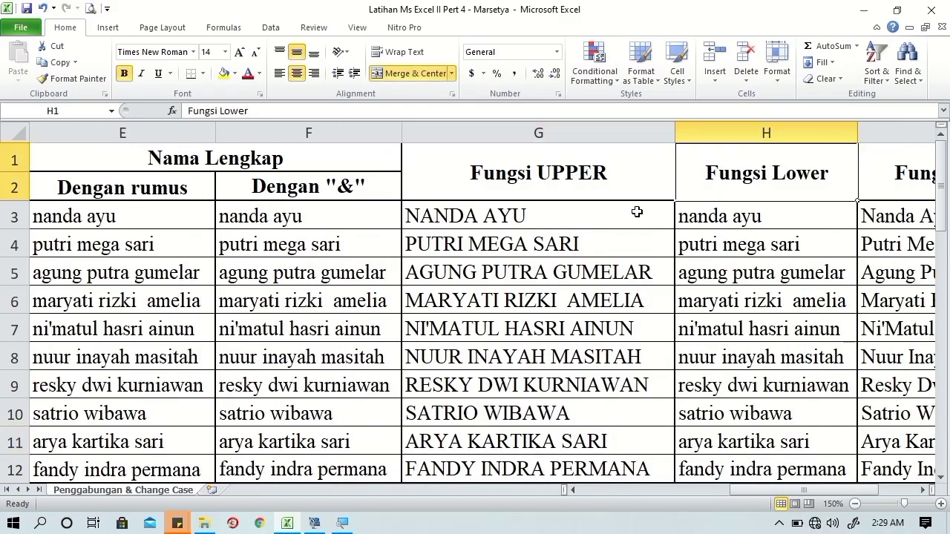
key("Right")
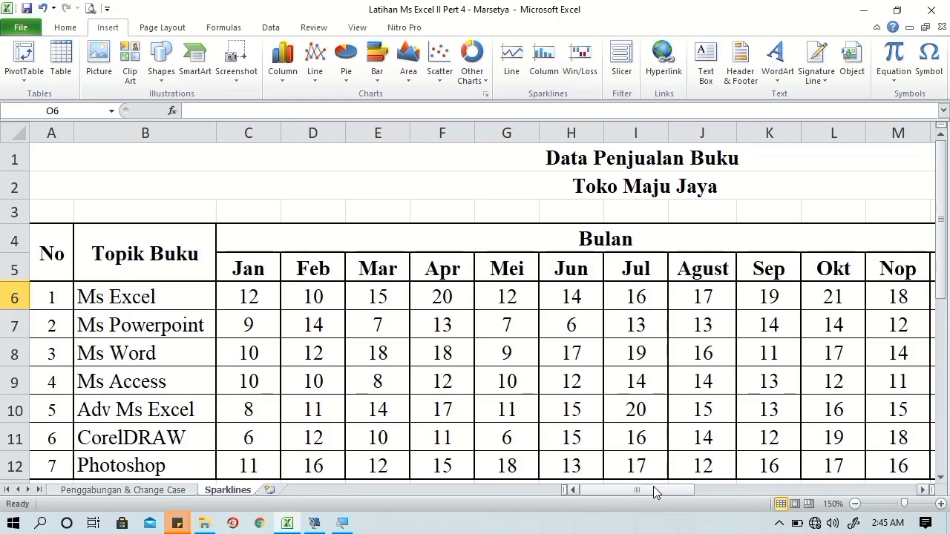
left_click_drag(653, 487, 708, 485)
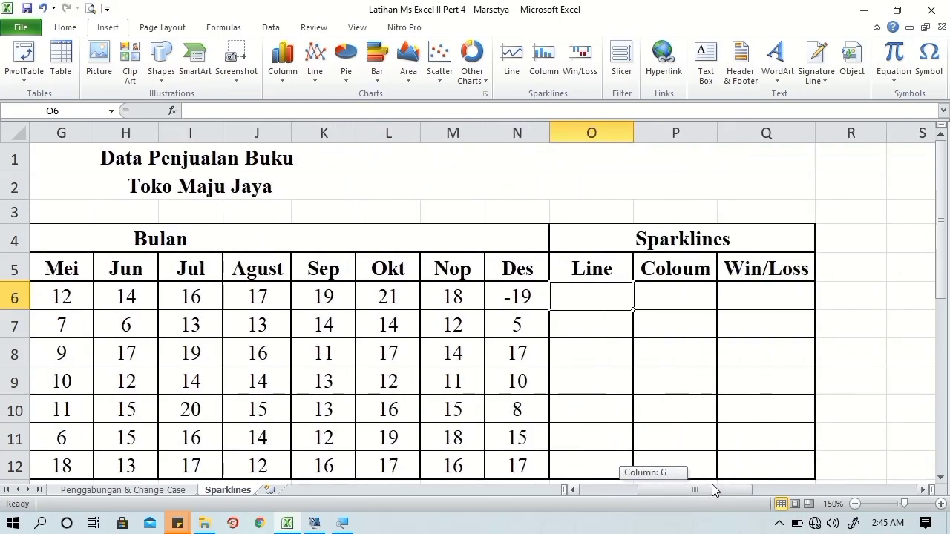
left_click_drag(712, 490, 645, 484)
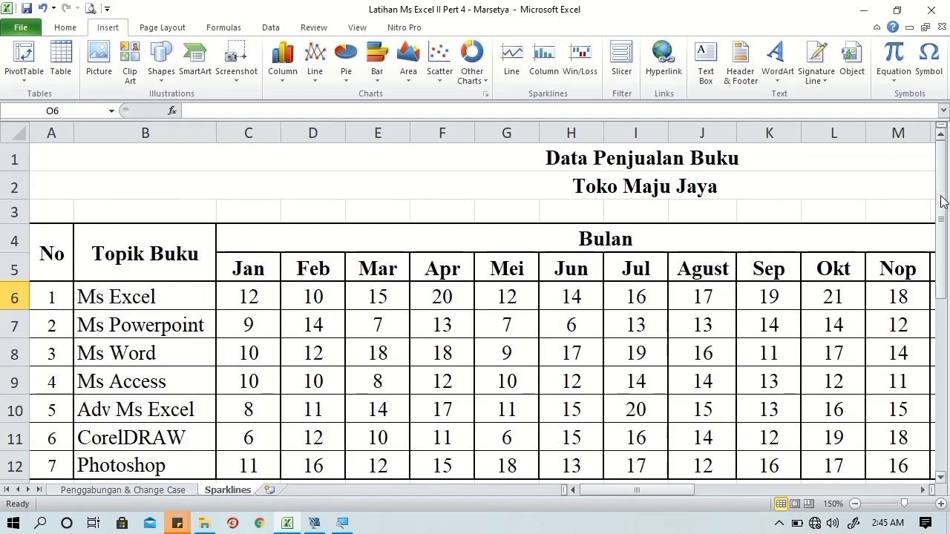
left_click_drag(945, 200, 948, 369)
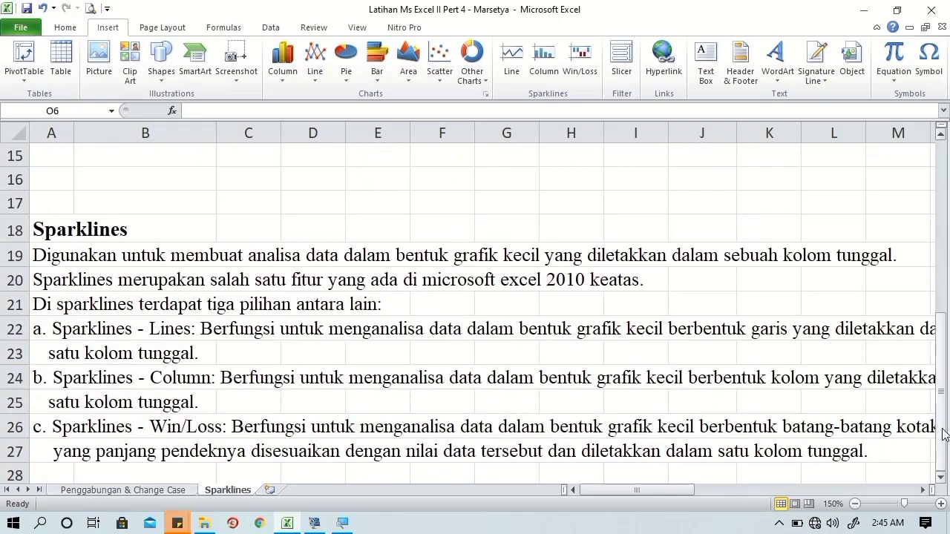
Scroll across the Sparklines notes, then back up to the Data Penjualan Buku table at row 1
scroll(944, 457, "down", 1)
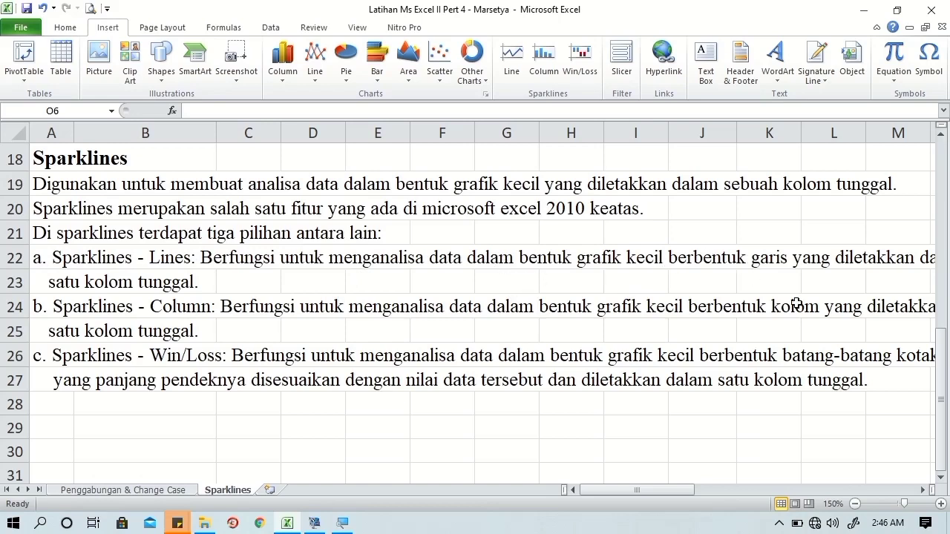
left_click(925, 490)
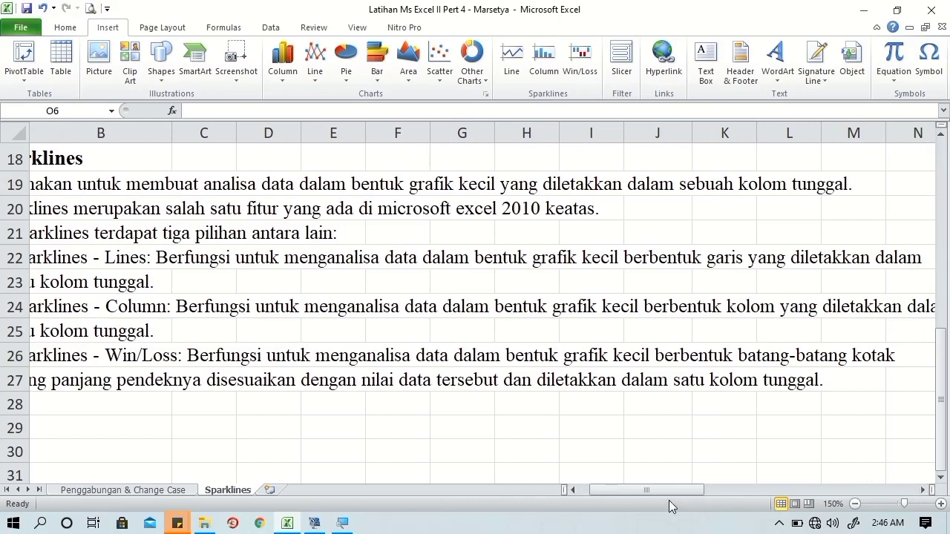
left_click_drag(650, 491, 642, 490)
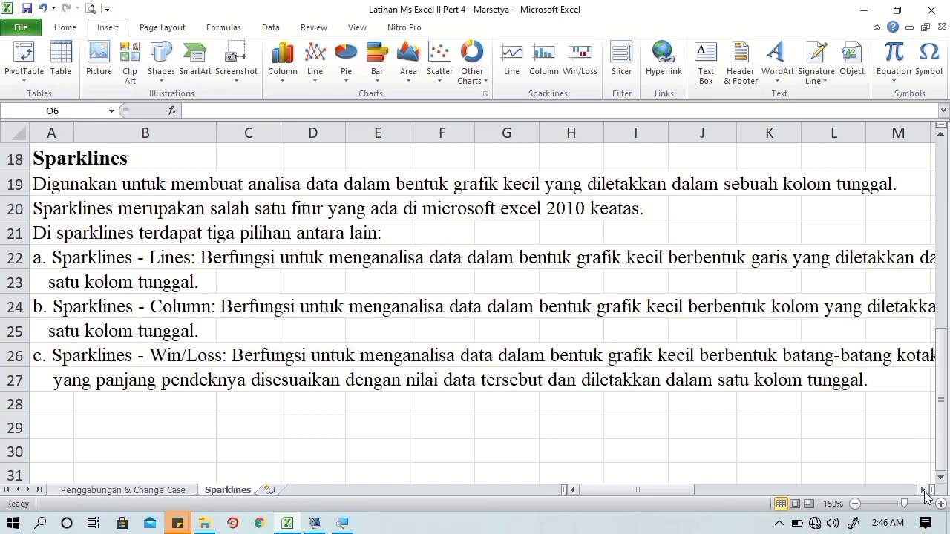
left_click(924, 490)
left_click(923, 490)
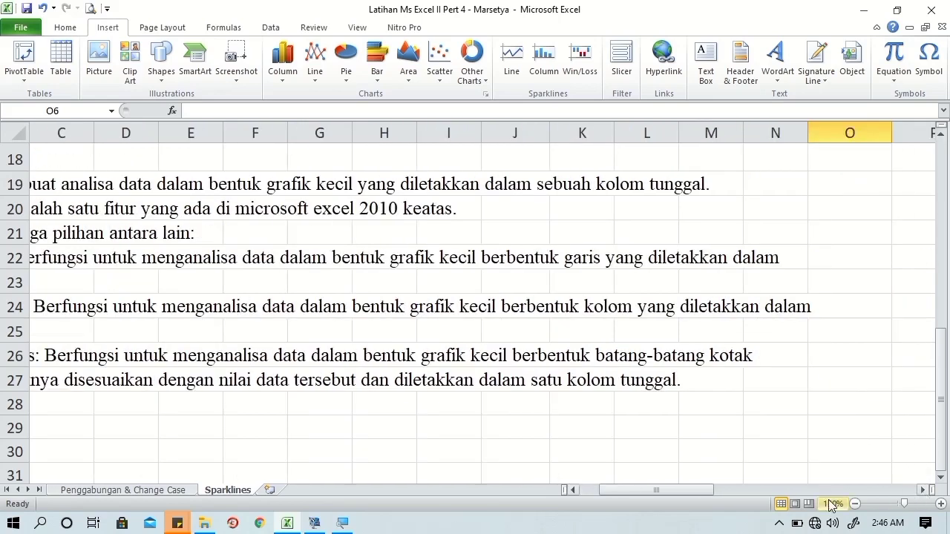
left_click_drag(660, 490, 598, 490)
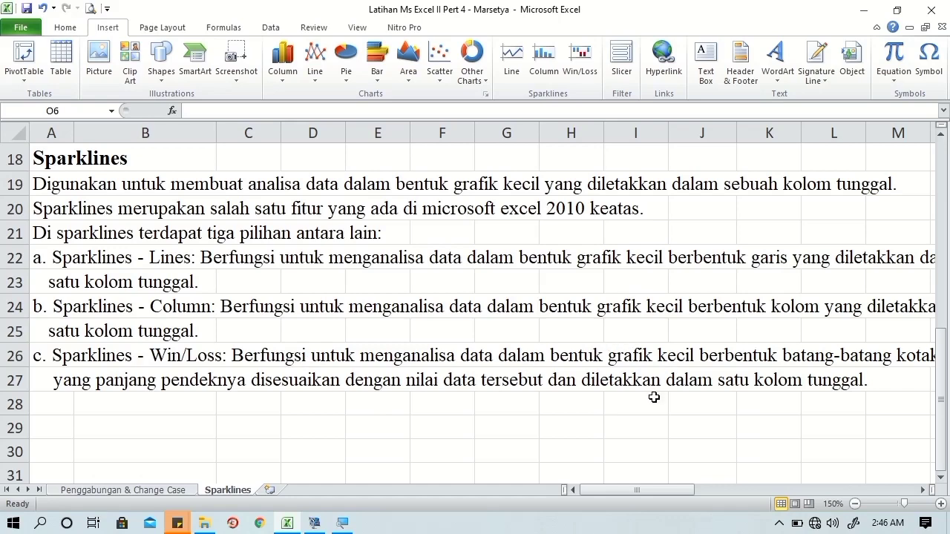
left_click(923, 491)
left_click(923, 490)
left_click_drag(678, 489, 551, 493)
left_click_drag(948, 401, 941, 187)
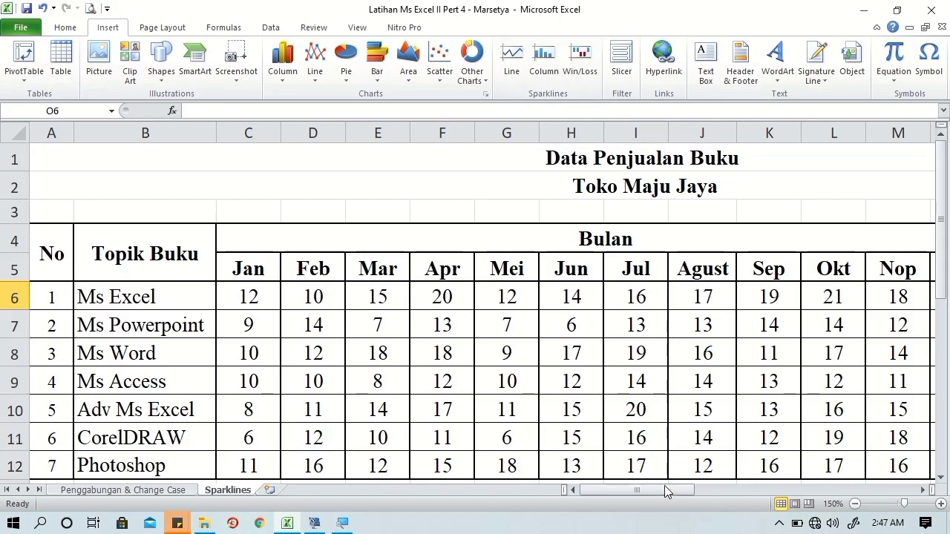
Select the Ms Excel sales C6:N6 and insert a Line sparkline placed in O6
left_click(251, 294)
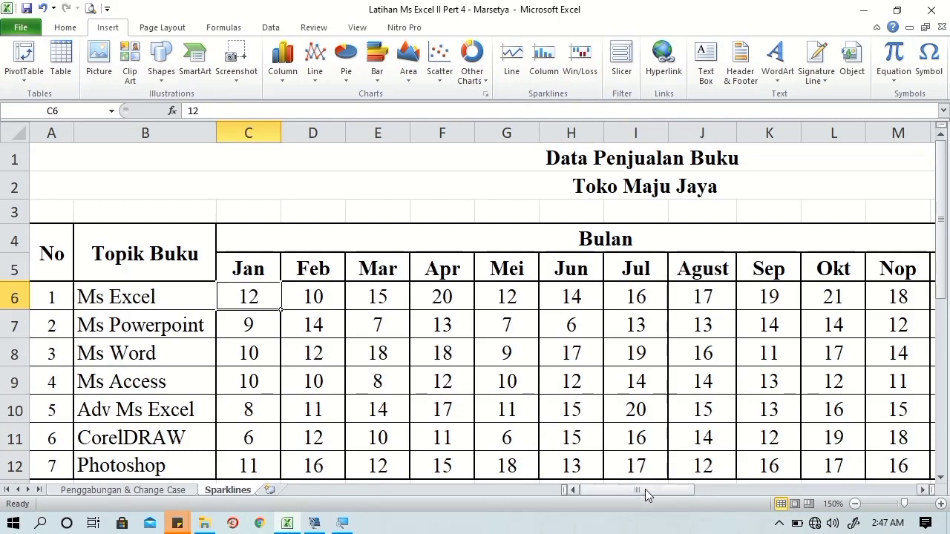
left_click_drag(646, 490, 682, 490)
left_click(644, 297, "shift")
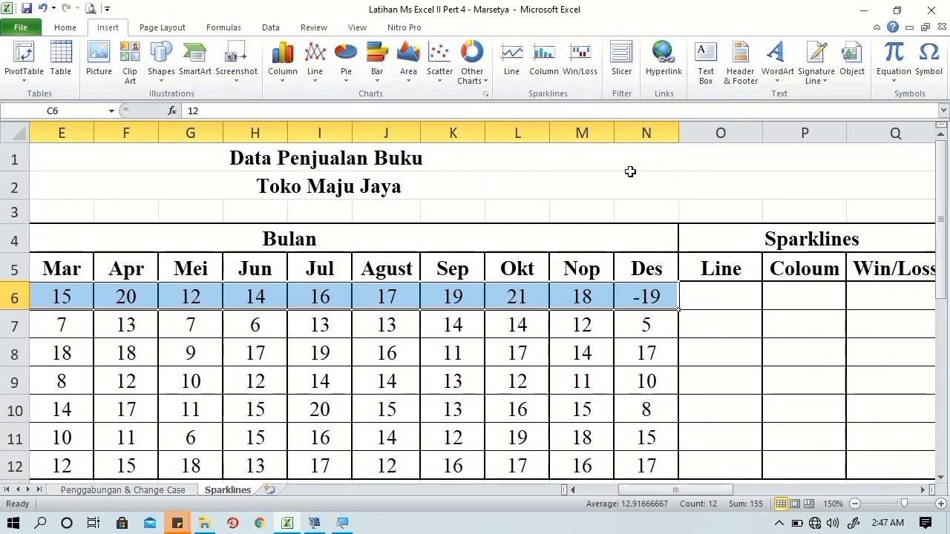
left_click(511, 64)
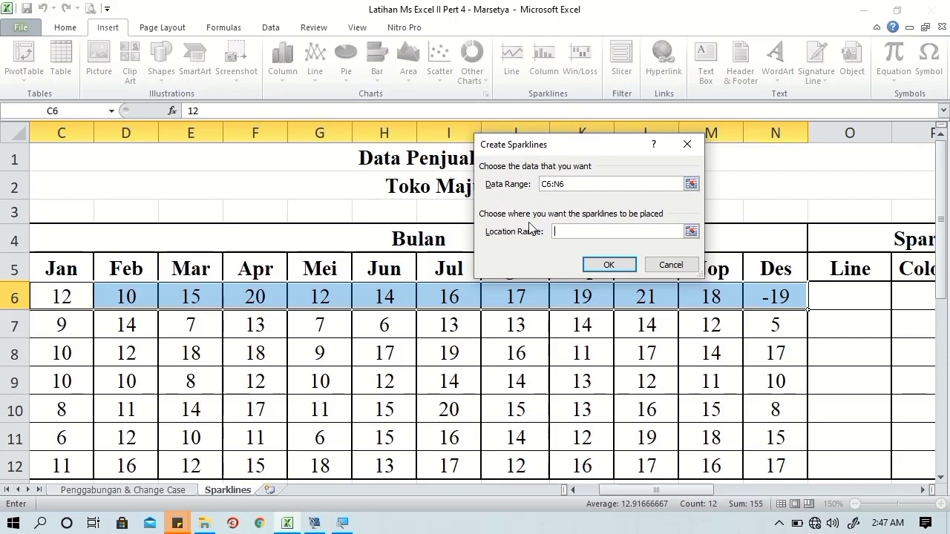
left_click(851, 303)
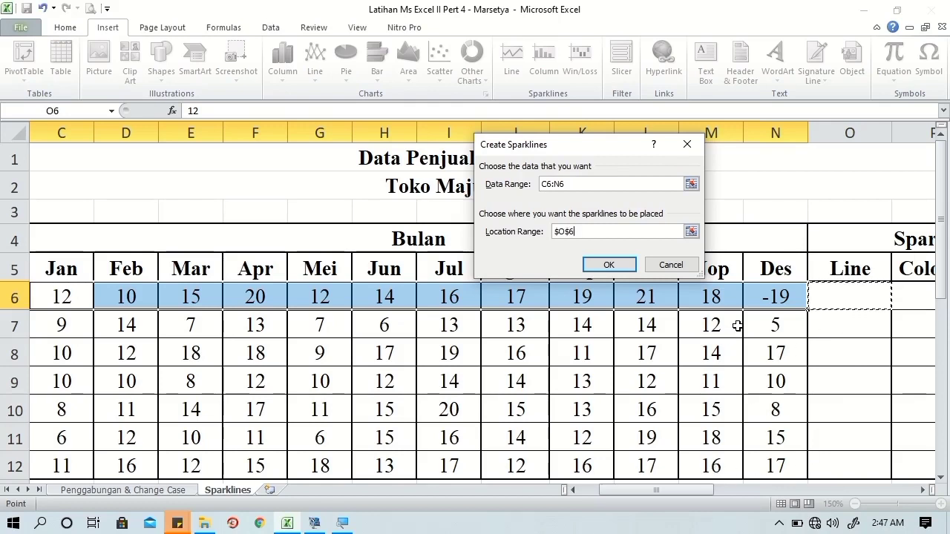
left_click(603, 263)
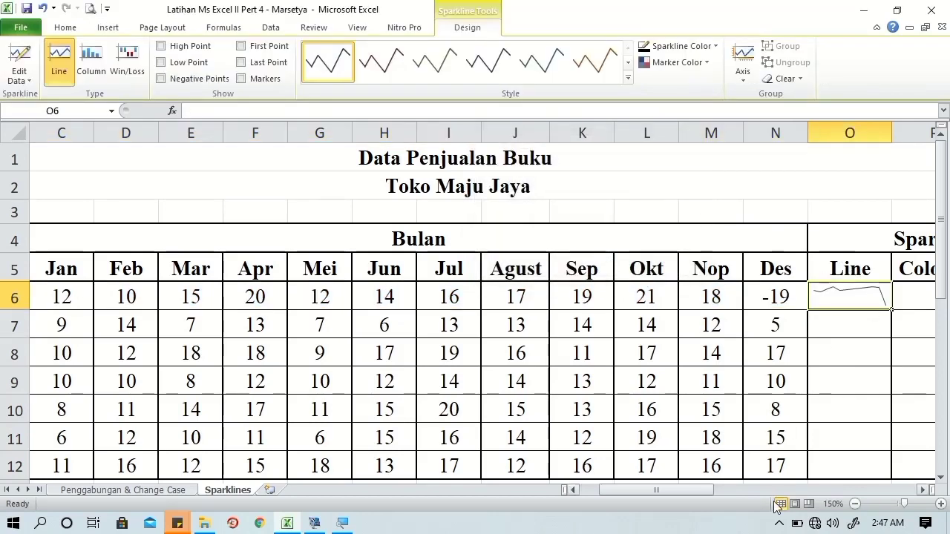
Scroll right and recolour the O6 sparkline, trying dark red and then another colour
left_click(925, 492)
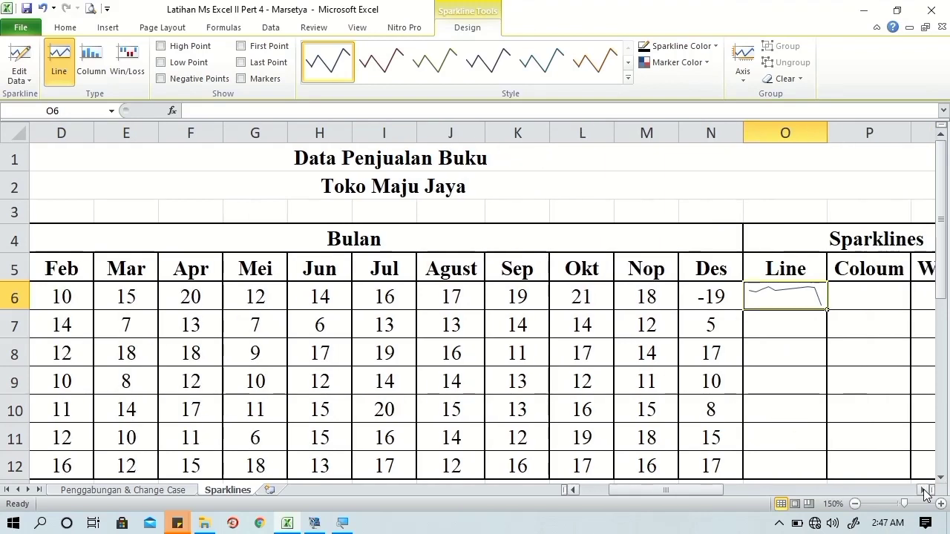
left_click(926, 491)
left_click(926, 492)
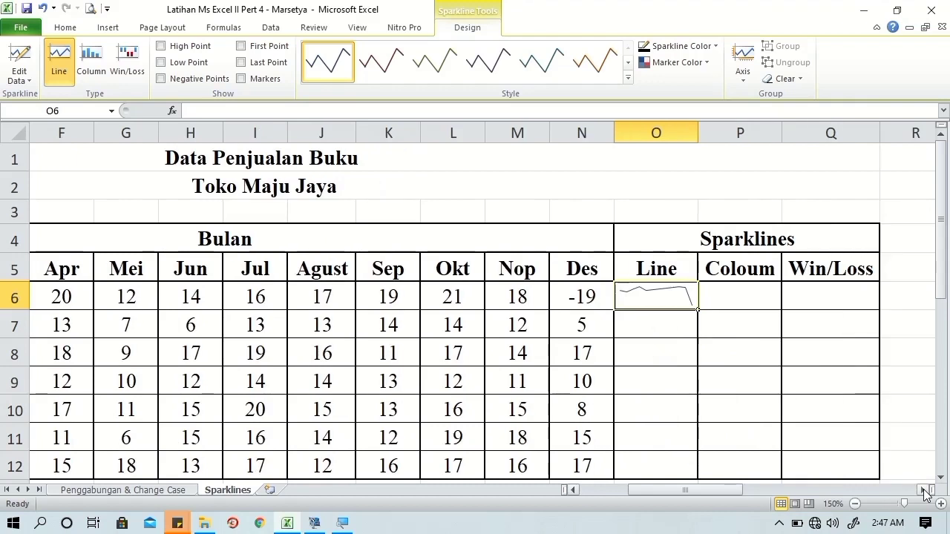
left_click(925, 492)
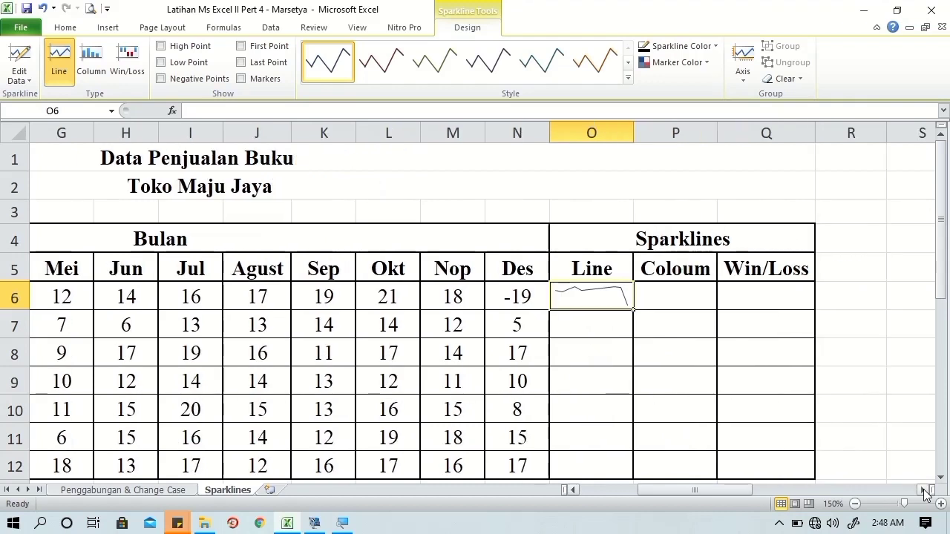
left_click(925, 492)
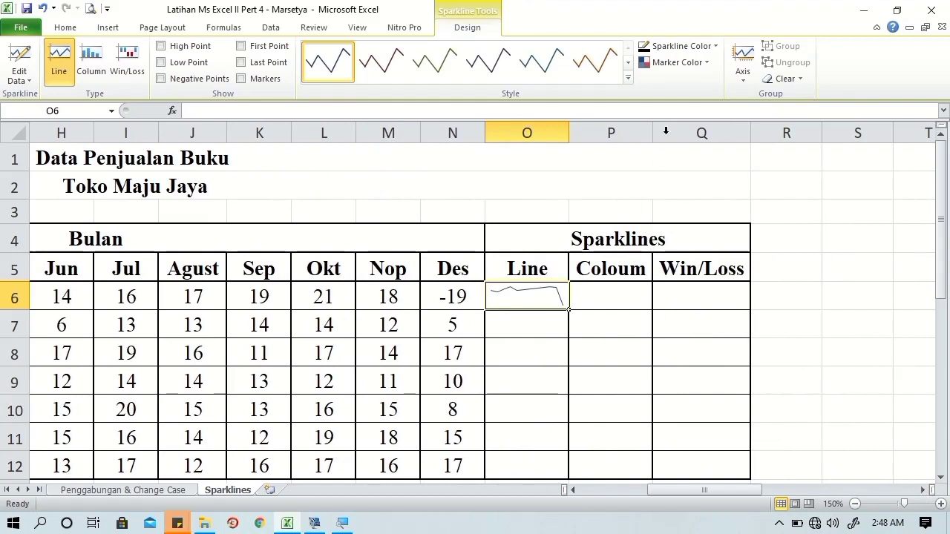
left_click(715, 47)
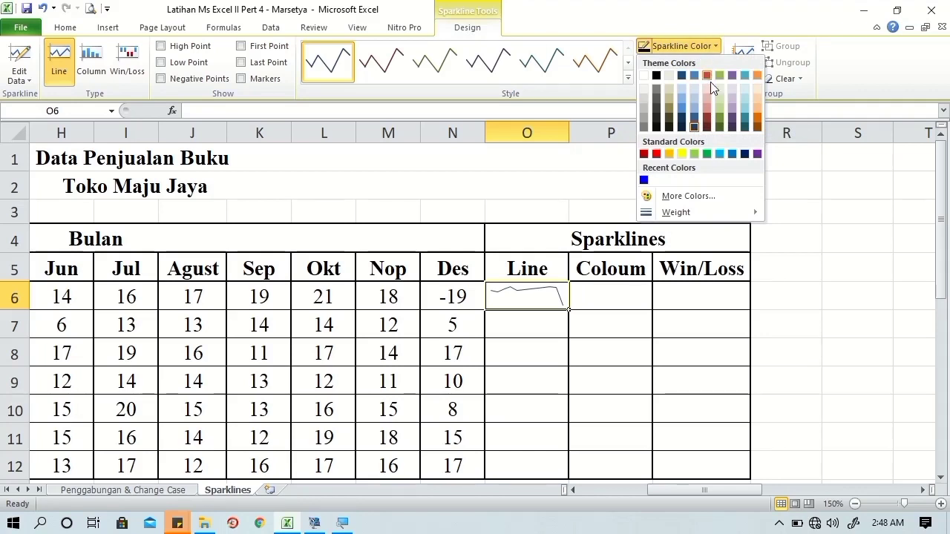
left_click(709, 117)
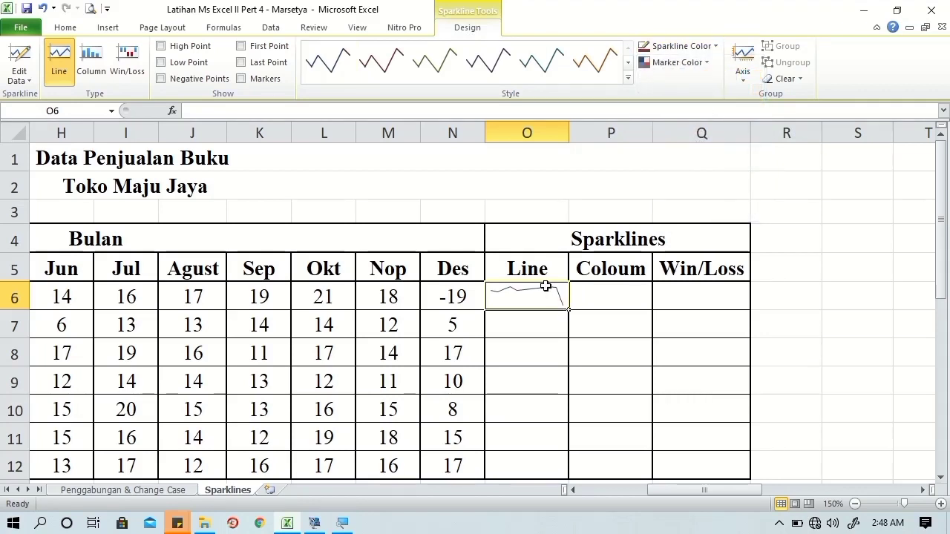
left_click(714, 47)
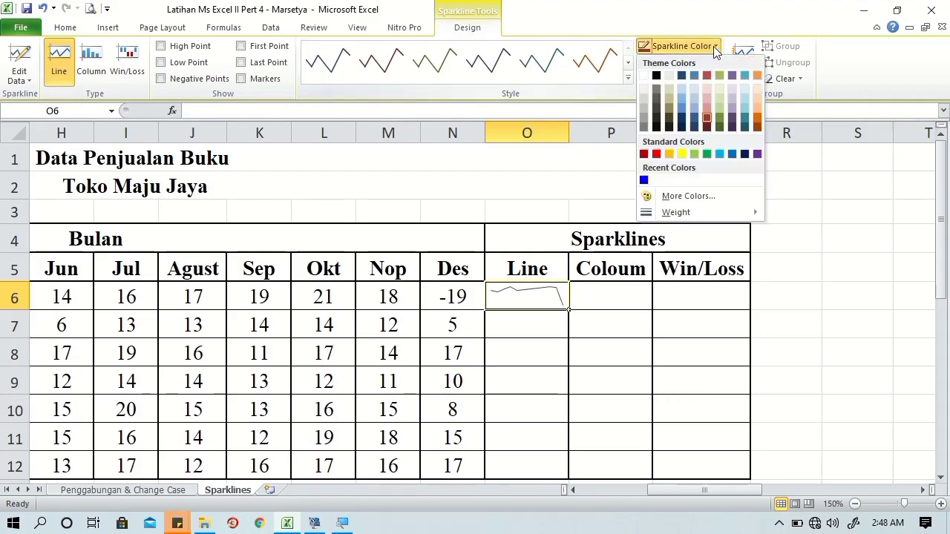
left_click(694, 119)
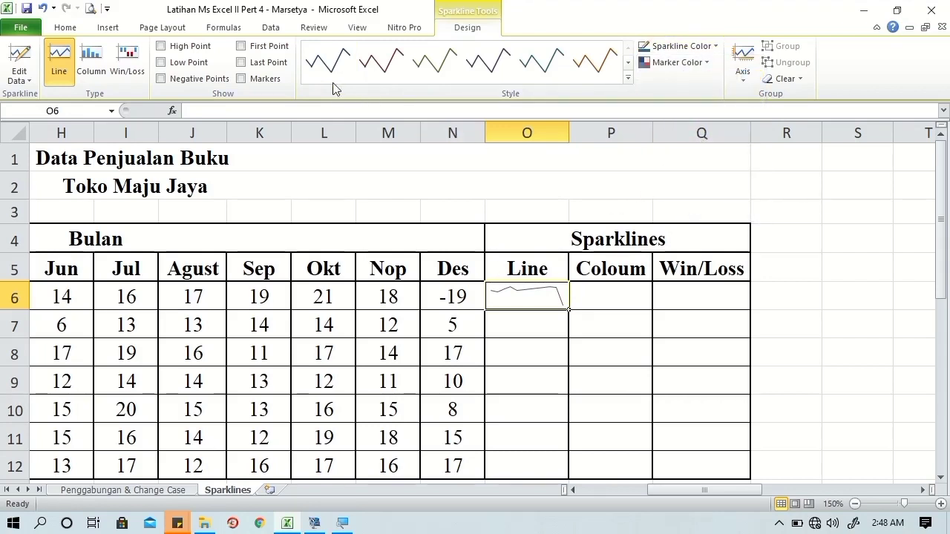
Toggle the First Point and High Point markers on and off, leaving no markers
left_click(251, 49)
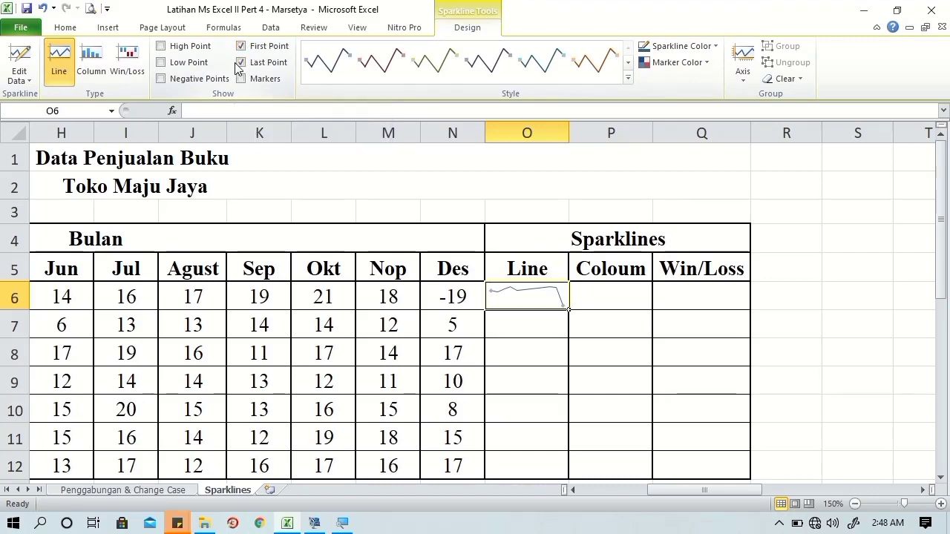
left_click(240, 46)
left_click(164, 47)
left_click(161, 47)
Select the Ms Excel row C6:N6 and insert a Column sparkline located in P6
left_click(596, 299)
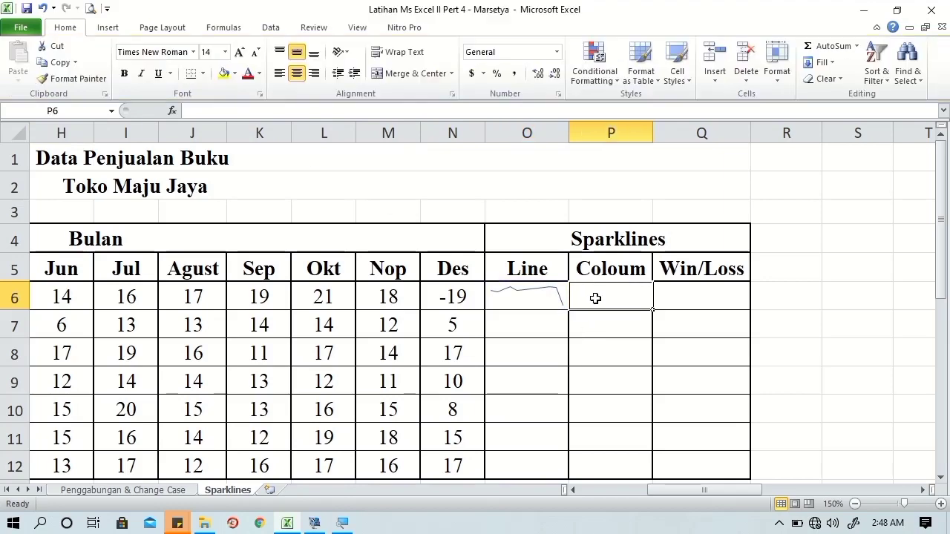
left_click_drag(668, 496, 610, 490)
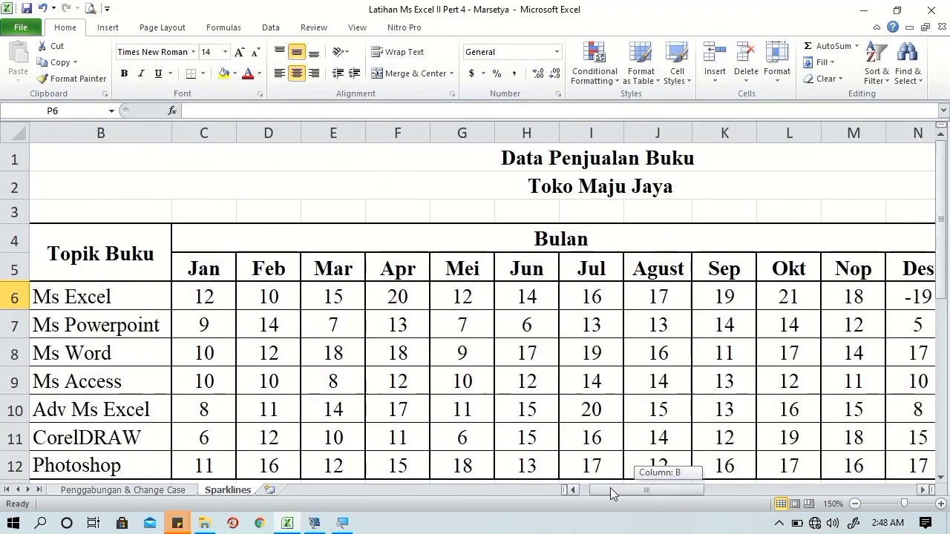
left_click(219, 289)
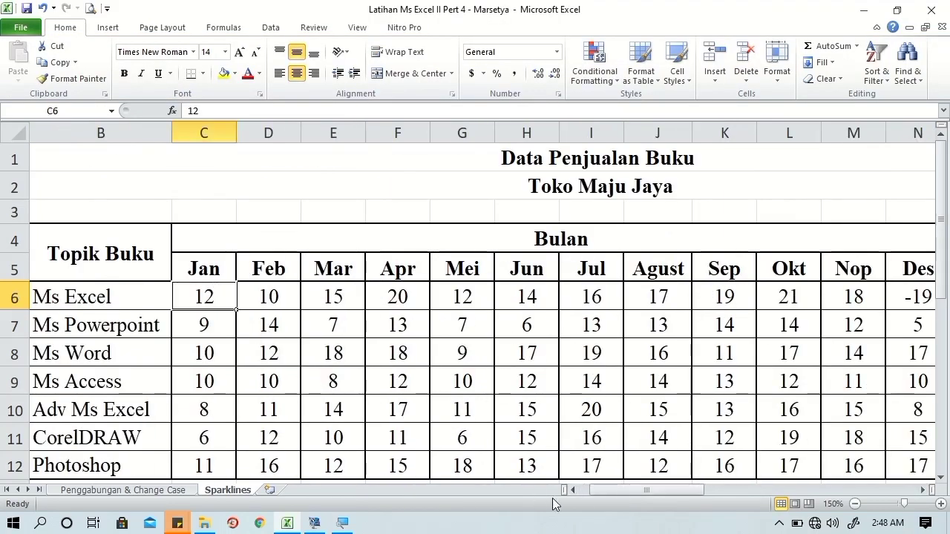
left_click_drag(608, 490, 628, 489)
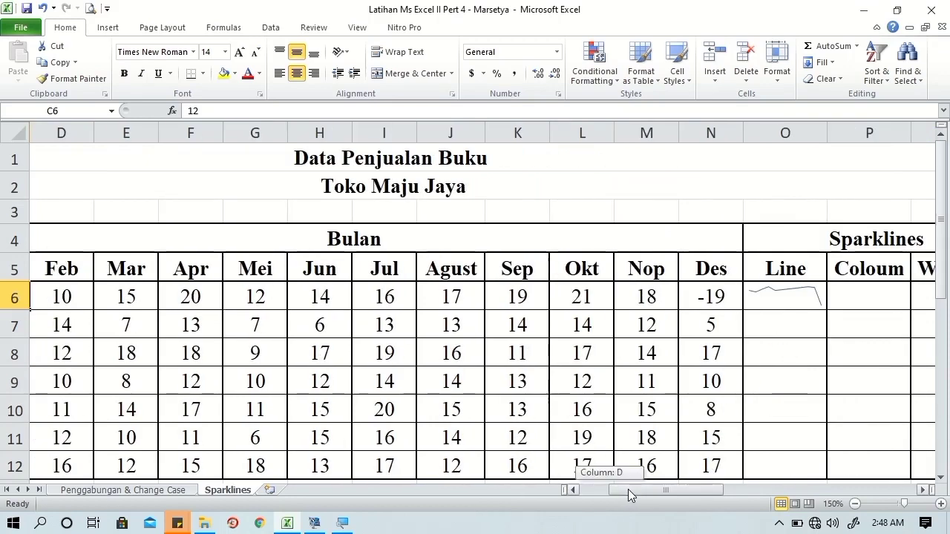
left_click(711, 295, "shift")
left_click_drag(707, 492, 714, 492)
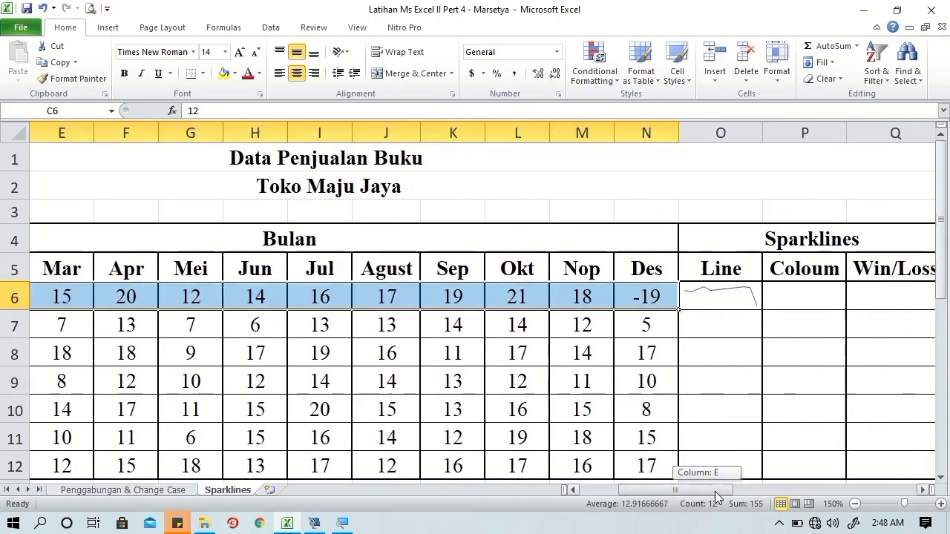
left_click(108, 27)
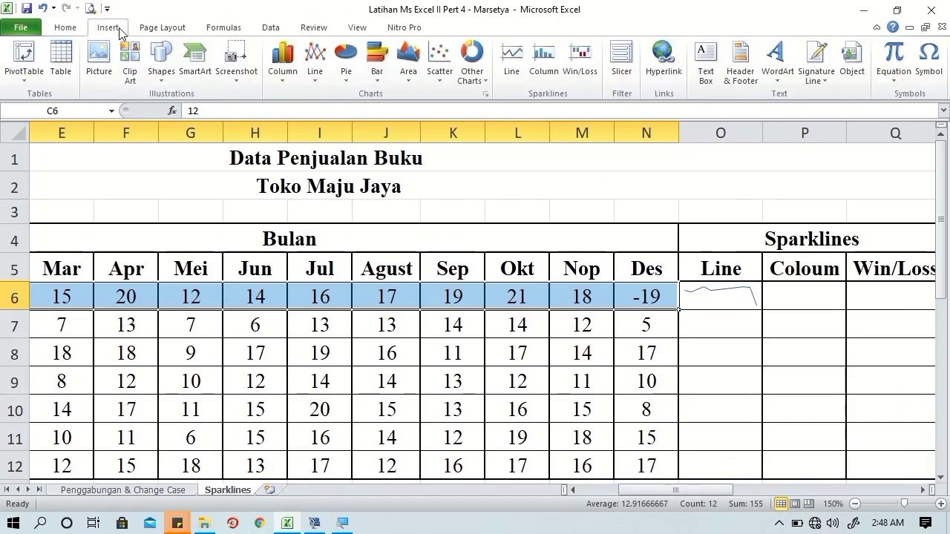
left_click(541, 56)
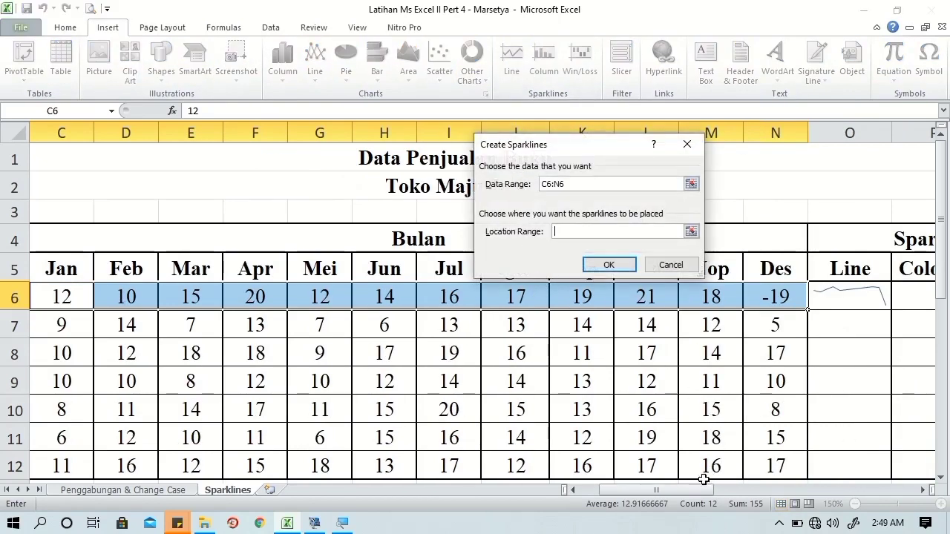
left_click_drag(700, 487, 723, 487)
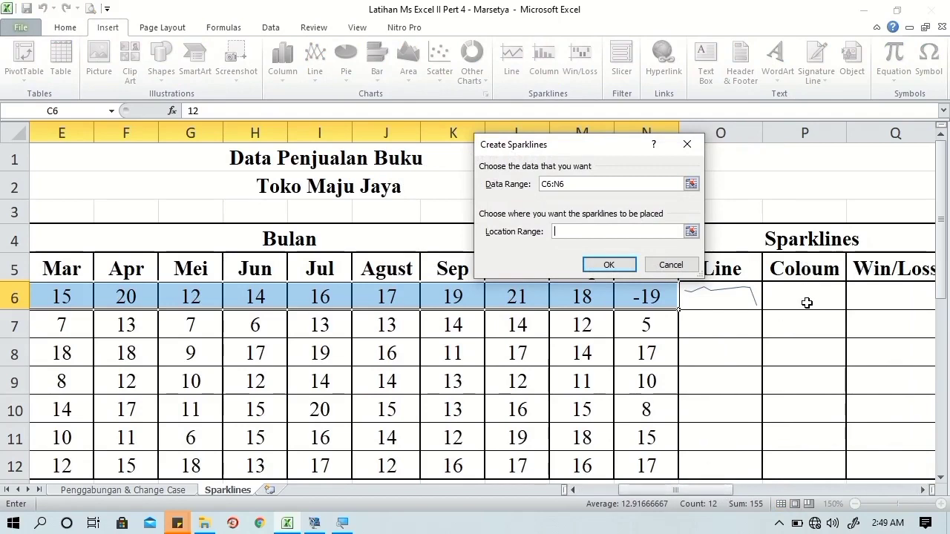
left_click(807, 300)
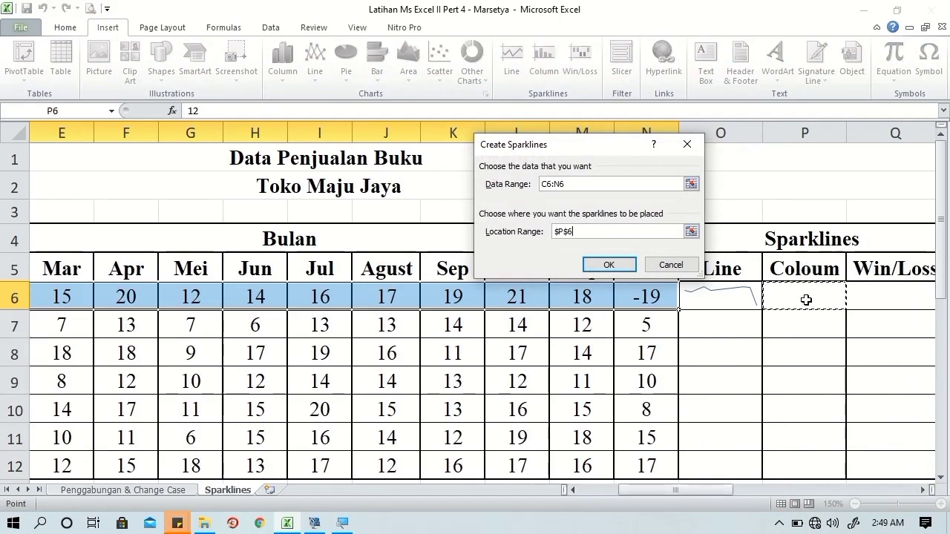
left_click(613, 264)
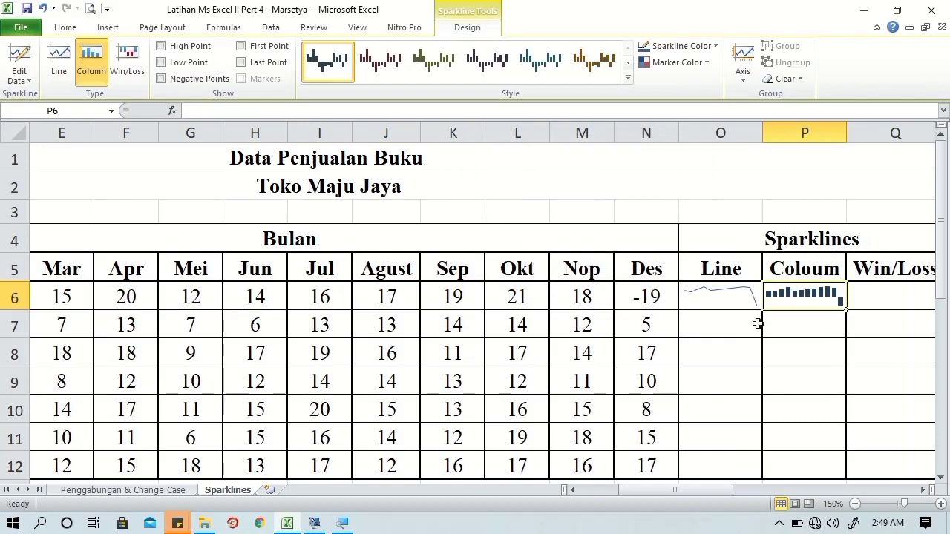
left_click_drag(695, 492, 724, 495)
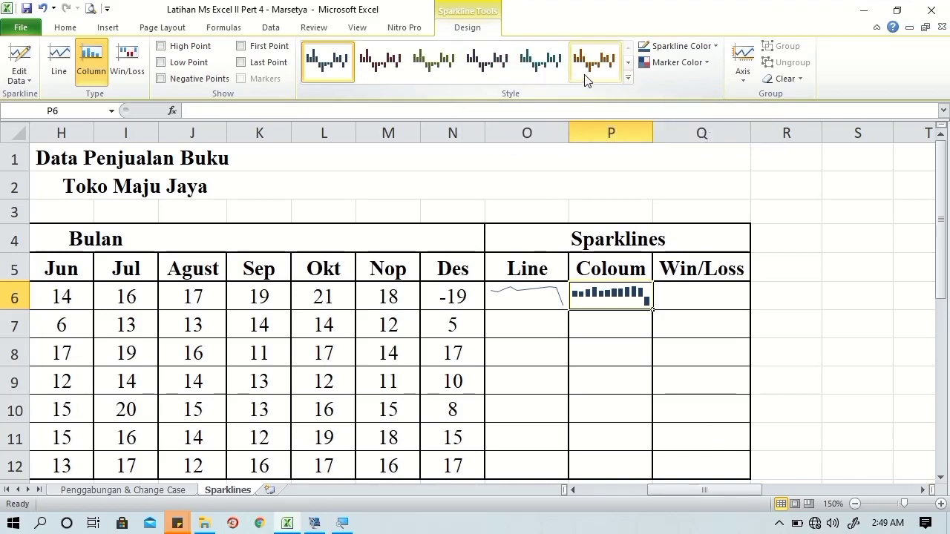
left_click(627, 78)
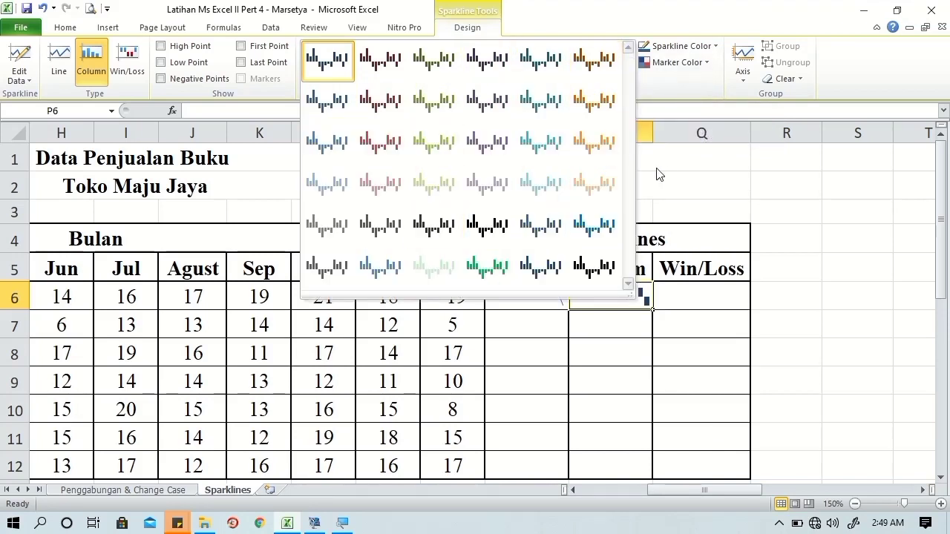
left_click(676, 169)
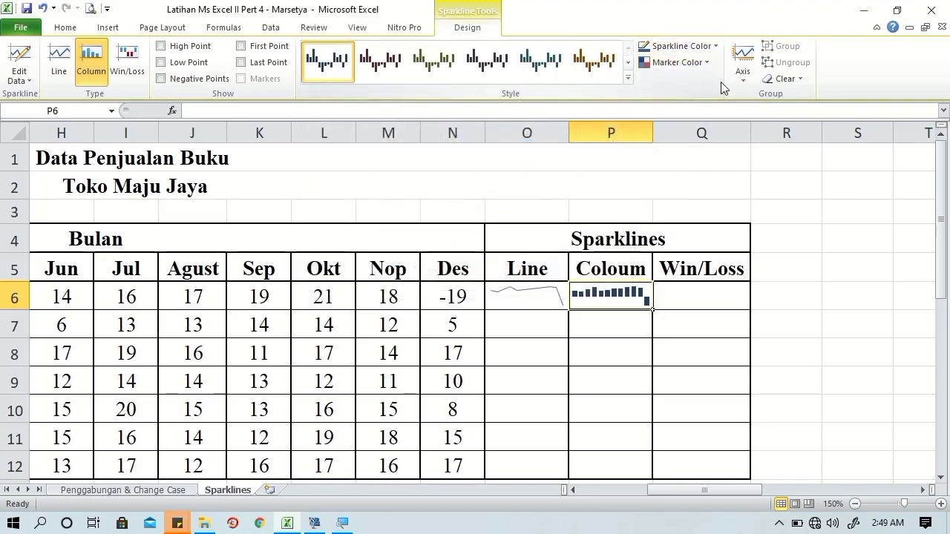
left_click(742, 78)
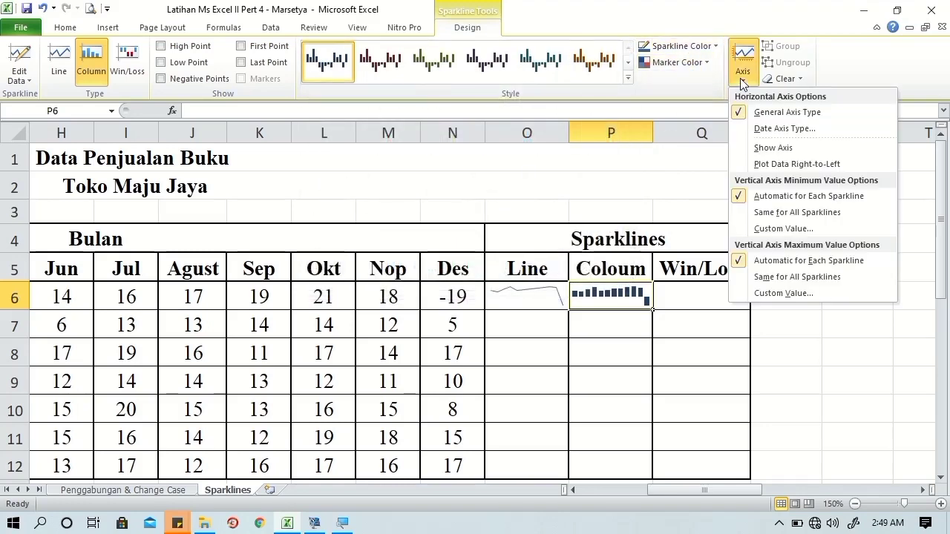
left_click(700, 154)
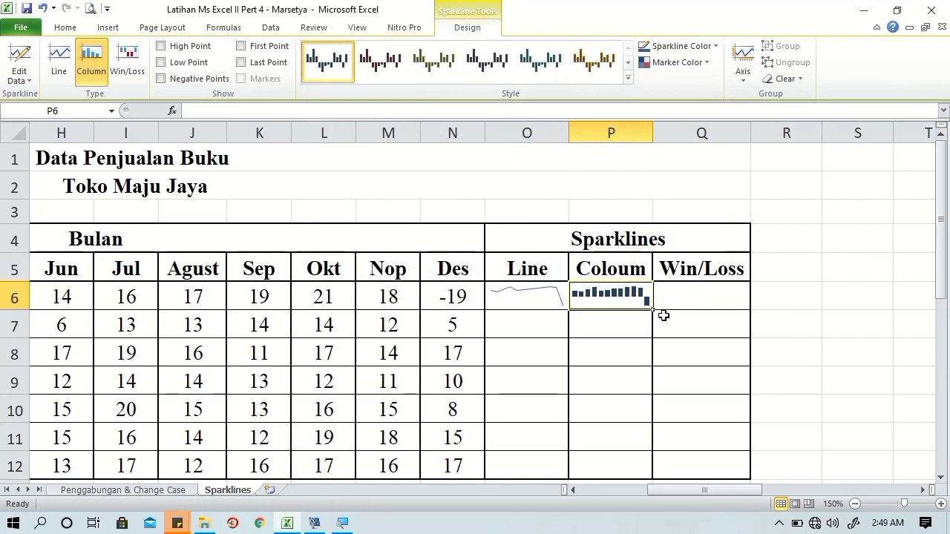
left_click(254, 47)
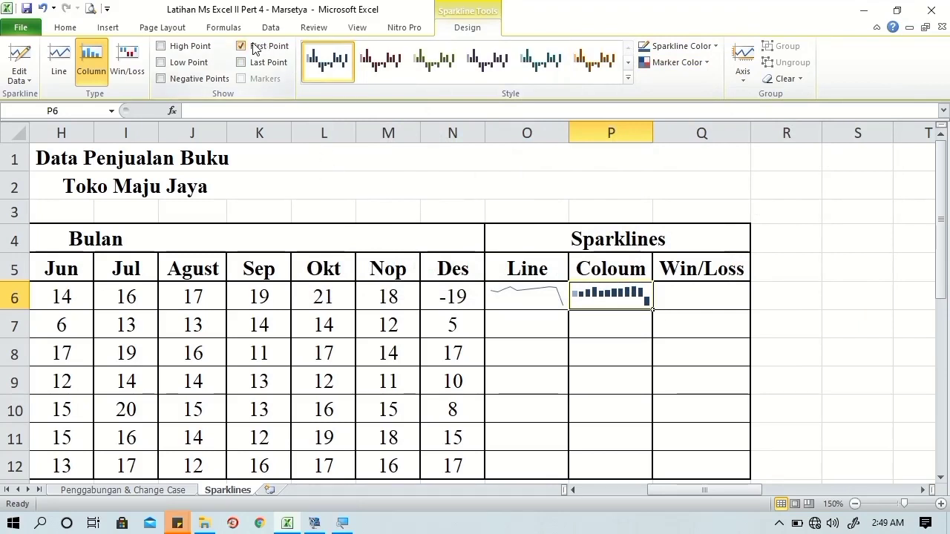
left_click(253, 46)
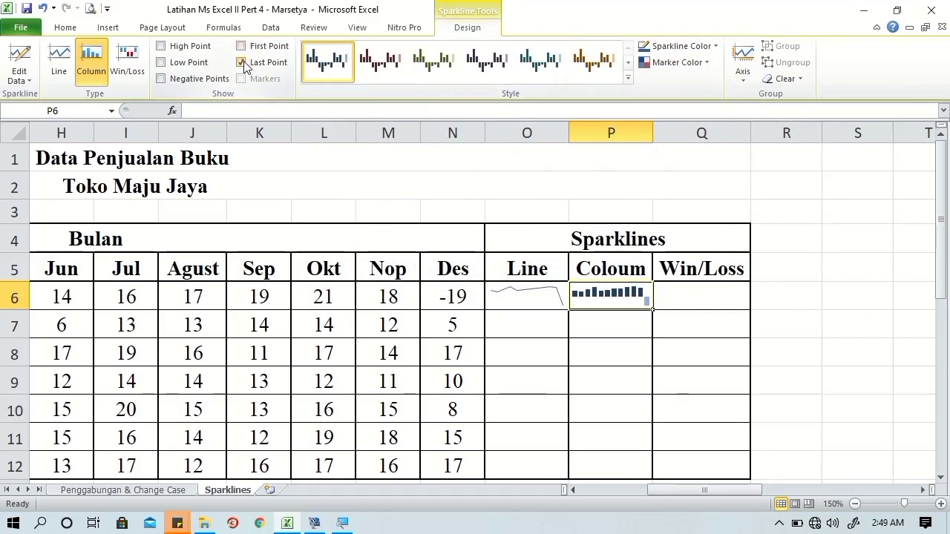
left_click(183, 49)
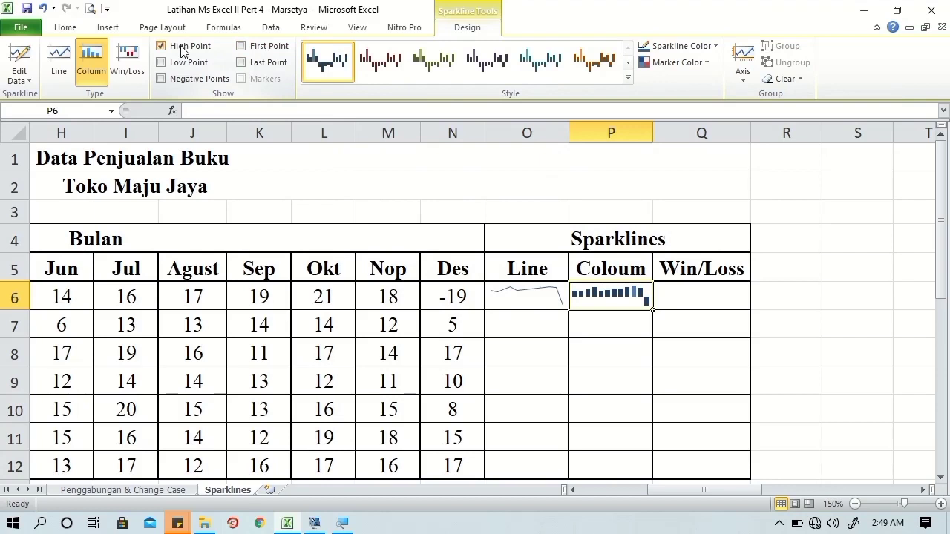
left_click(183, 49)
left_click(178, 65)
left_click(178, 65)
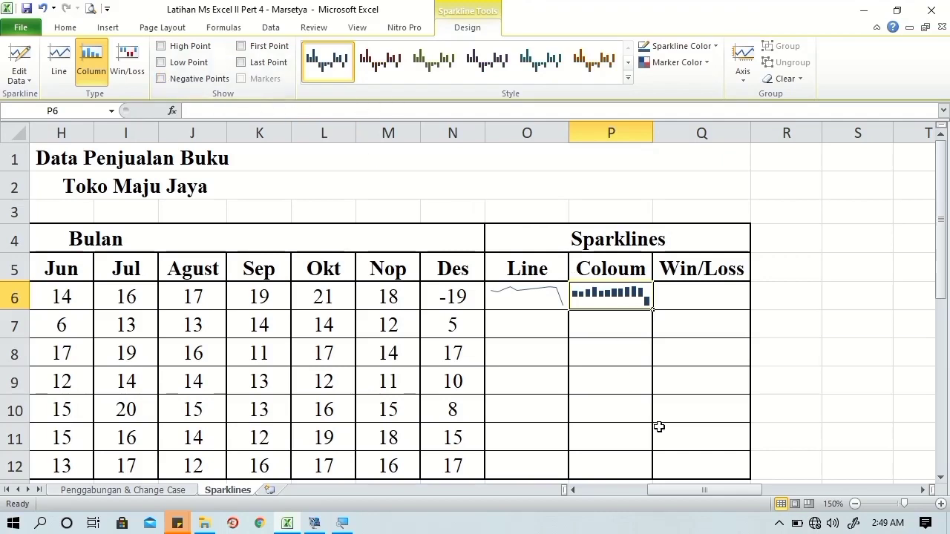
left_click_drag(727, 490, 690, 490)
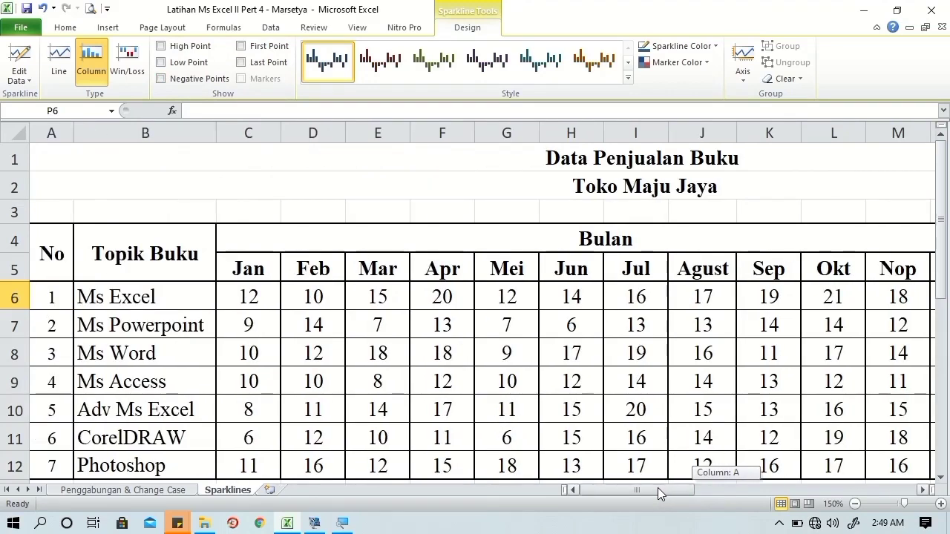
mouse_move(688, 490)
left_mouse_down()
mouse_move(634, 488)
mouse_move(673, 489)
left_mouse_up()
Select C6:N6 and insert a Win/Loss sparkline with Q6 as its location
left_click(260, 301)
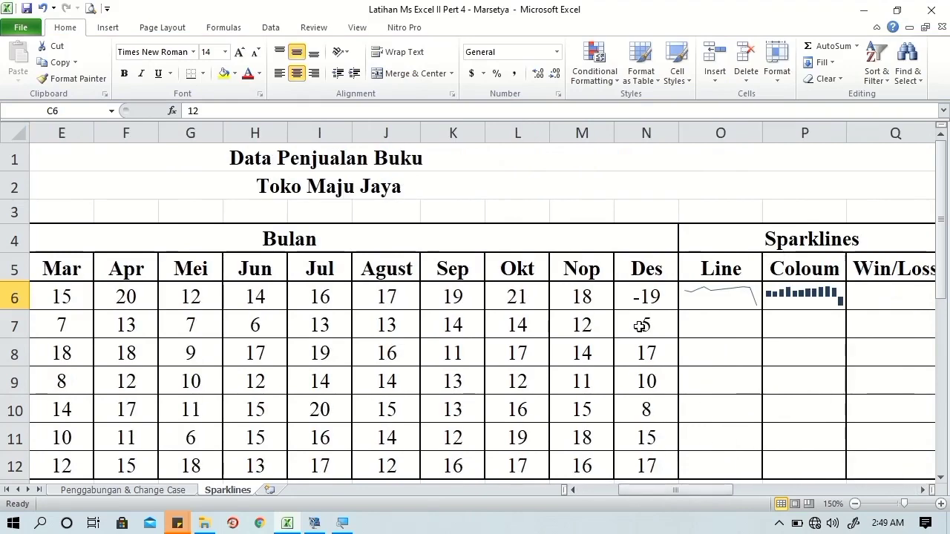
left_click(646, 296, "shift")
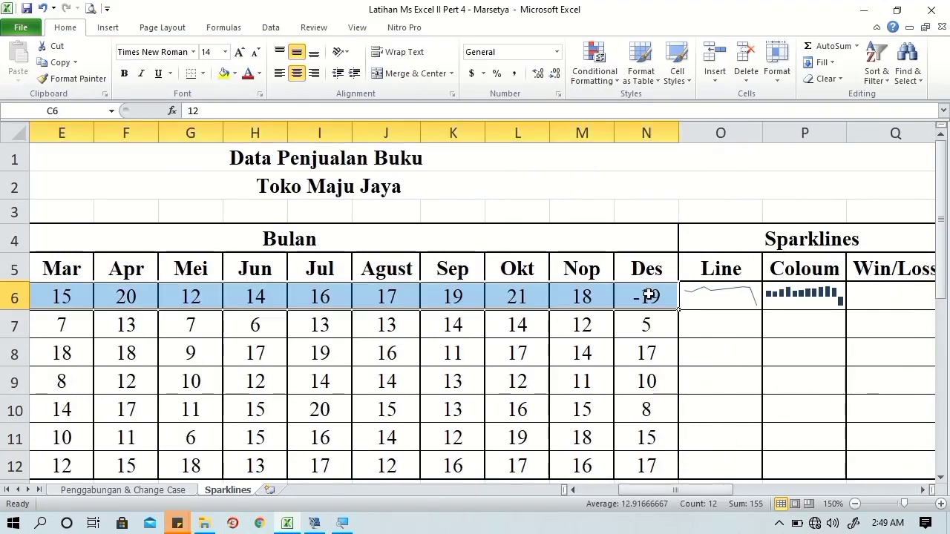
left_click_drag(725, 489, 742, 490)
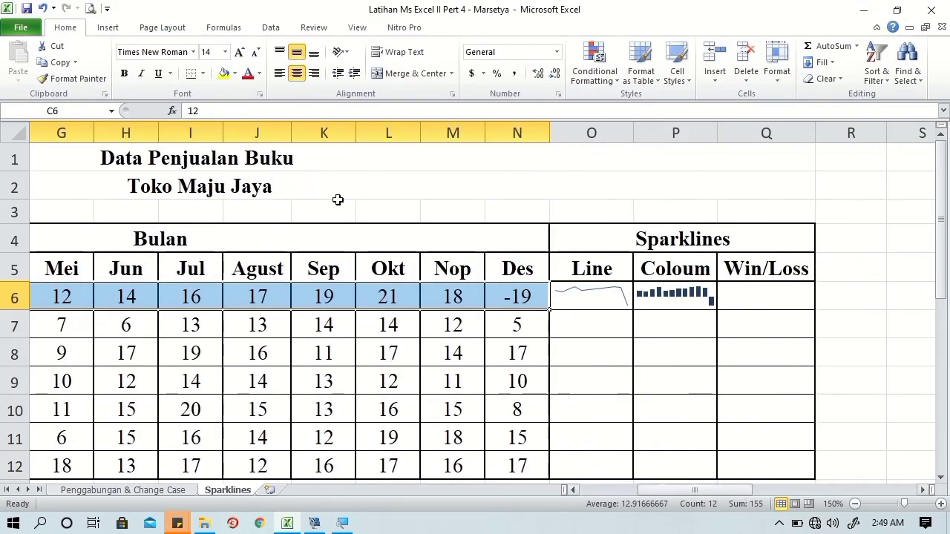
left_click(107, 28)
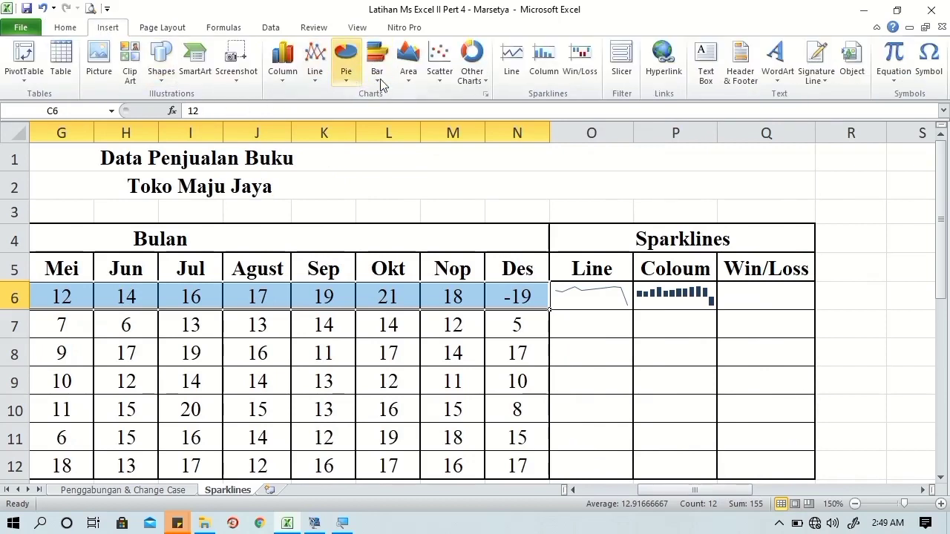
left_click(581, 57)
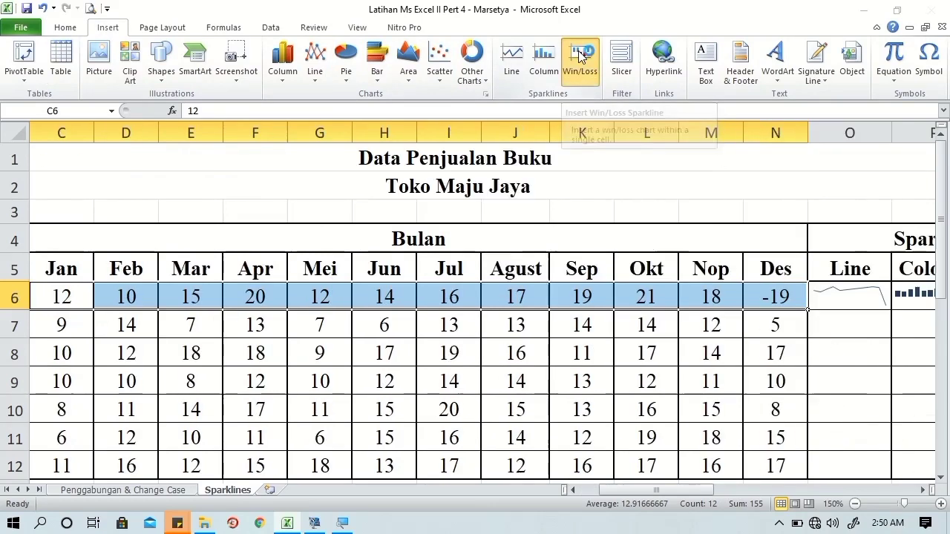
left_click_drag(678, 488, 746, 490)
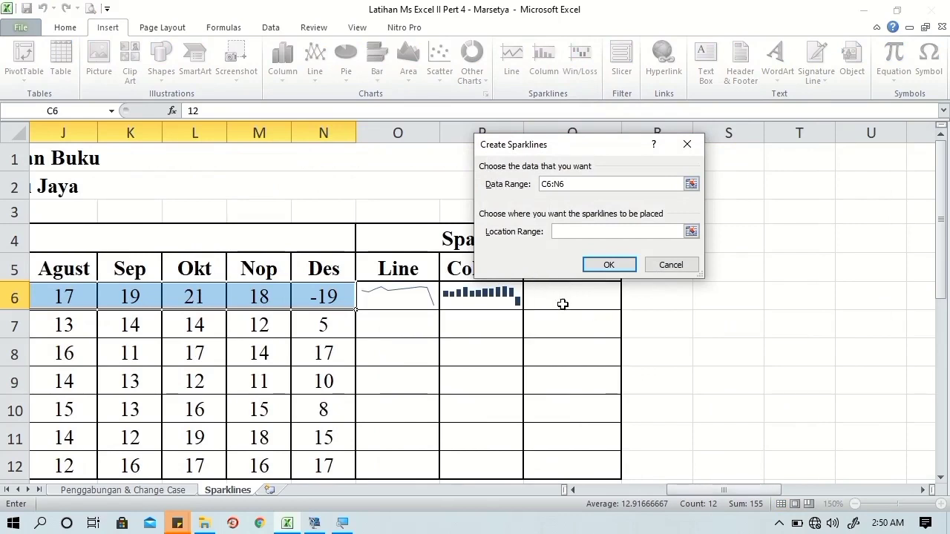
left_click(553, 293)
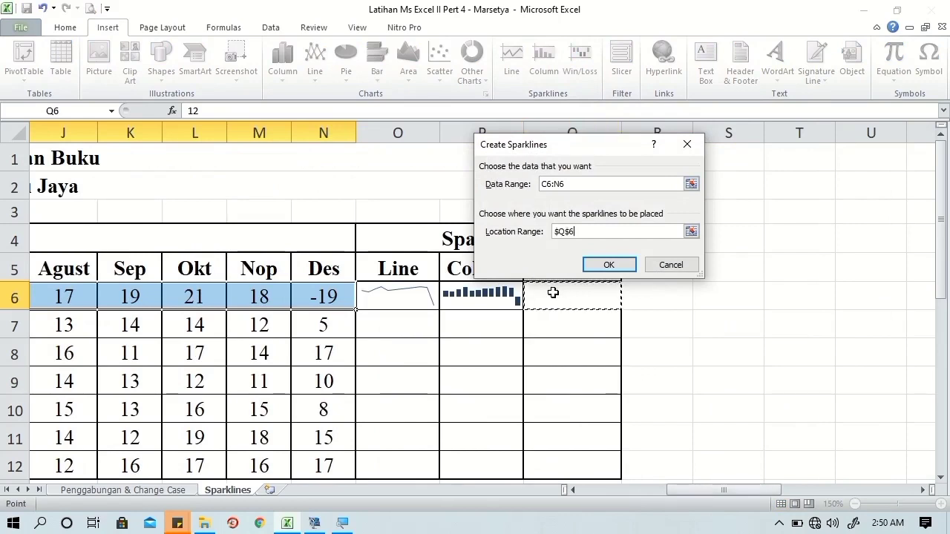
left_click(596, 267)
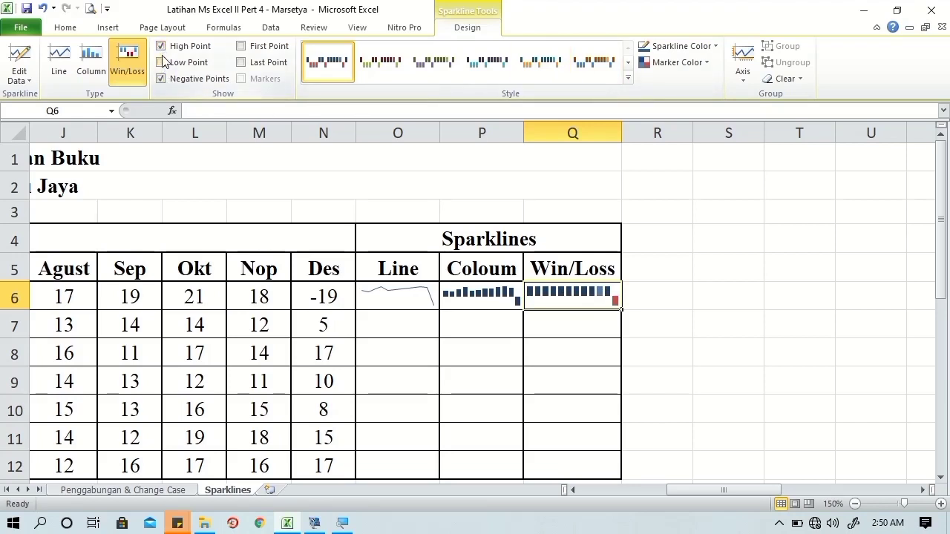
Recolour the Q6 Win/Loss sparkline, trying dark red and olive before settling on bright green
left_click(715, 47)
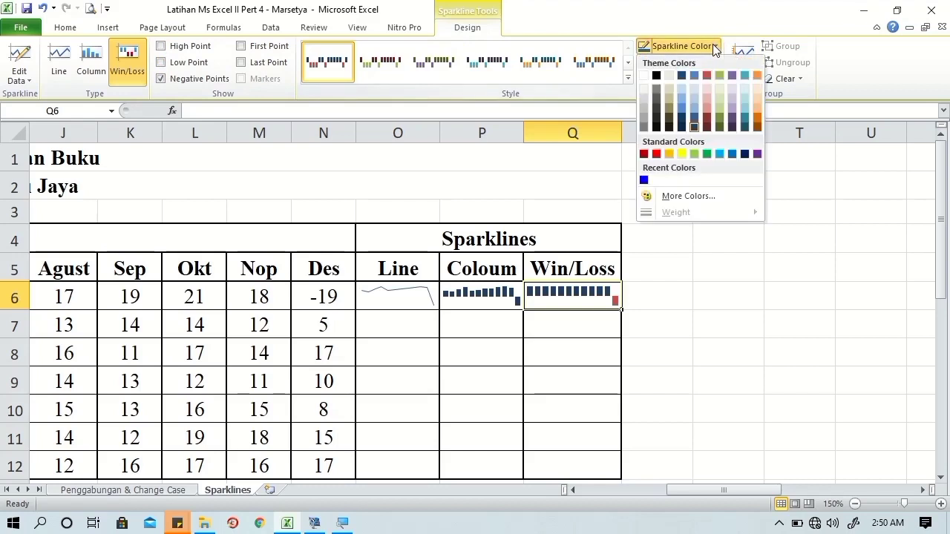
left_click(706, 122)
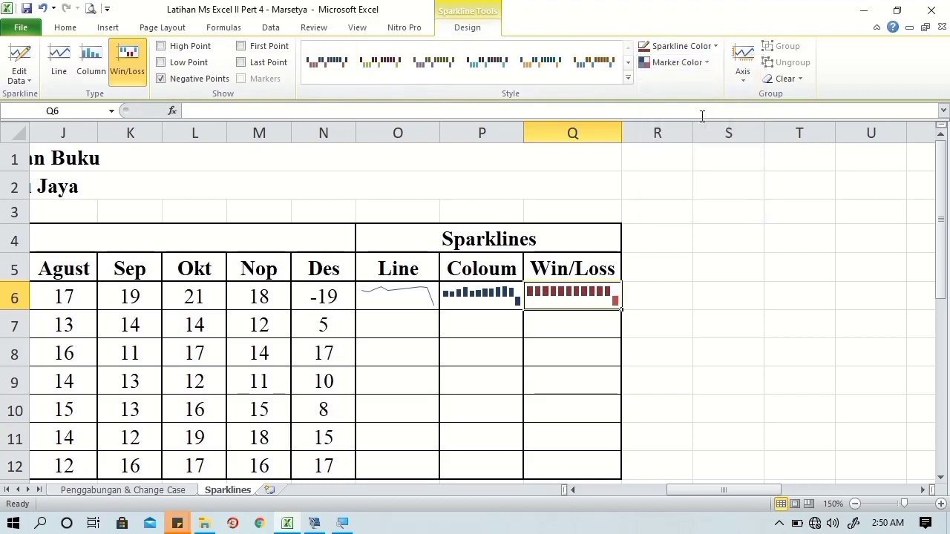
left_click(702, 46)
left_click(721, 121)
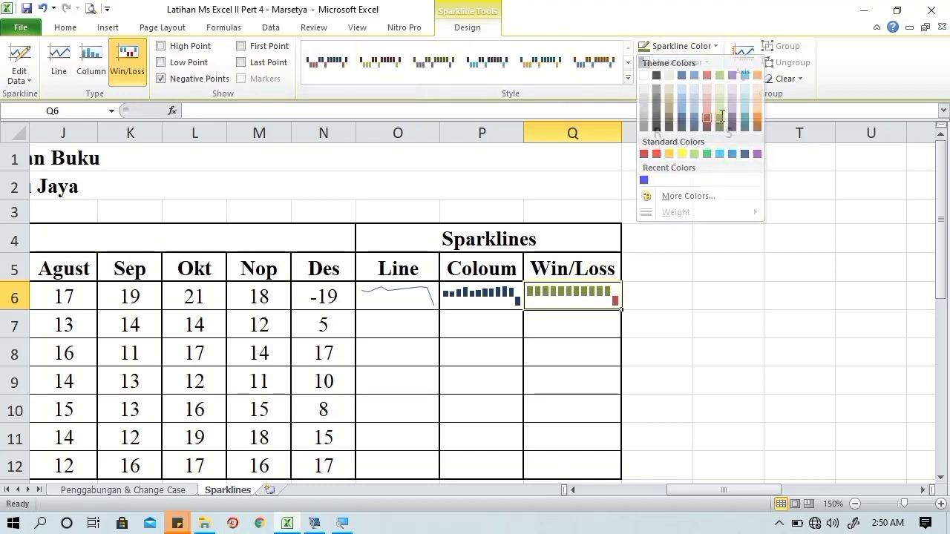
left_click(712, 49)
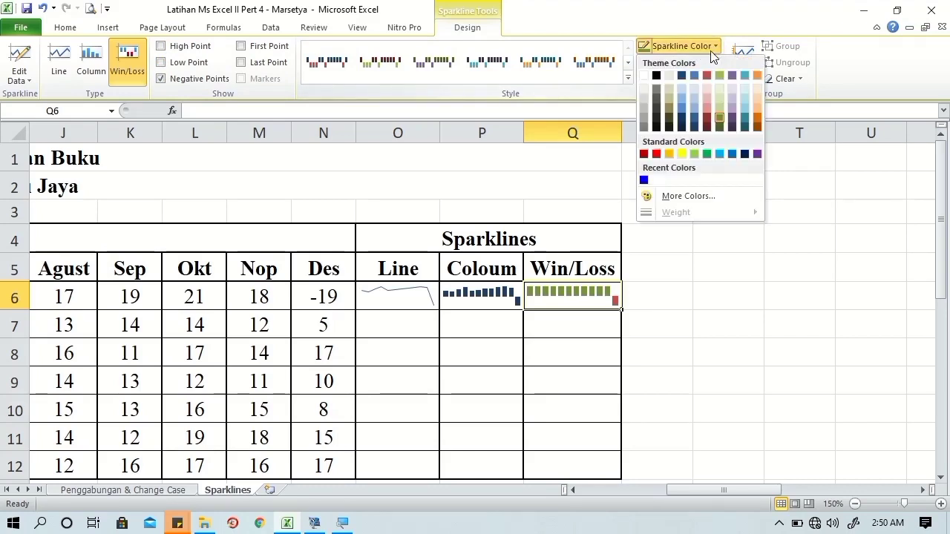
left_click(707, 154)
left_click(687, 214)
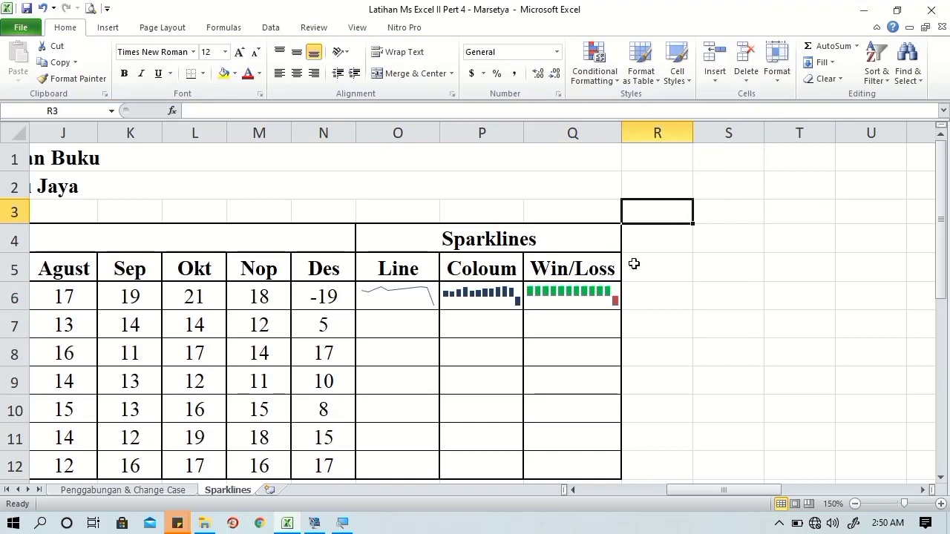
Fill the O6:Q6 sparklines down to row 12 and add thin horizontal borders between rows
left_click_drag(427, 297, 602, 295)
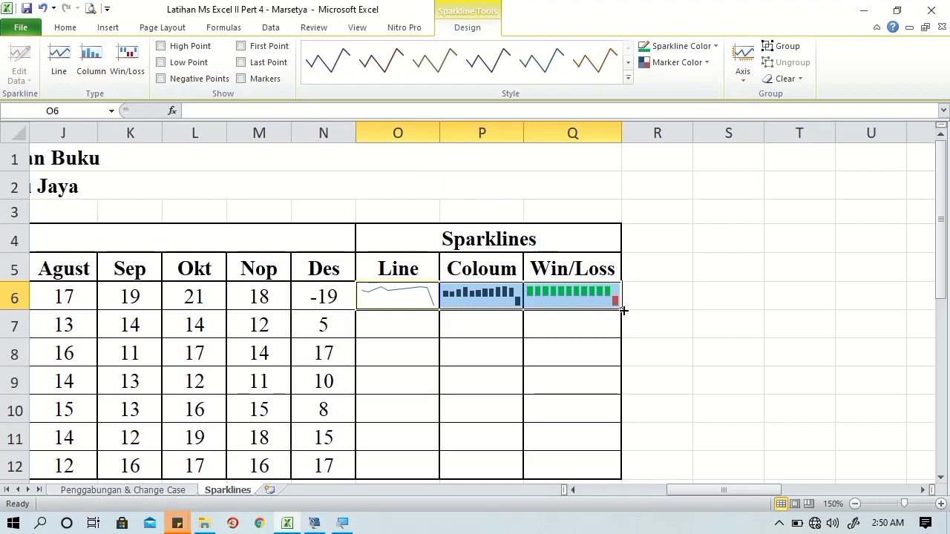
left_click_drag(624, 311, 616, 468)
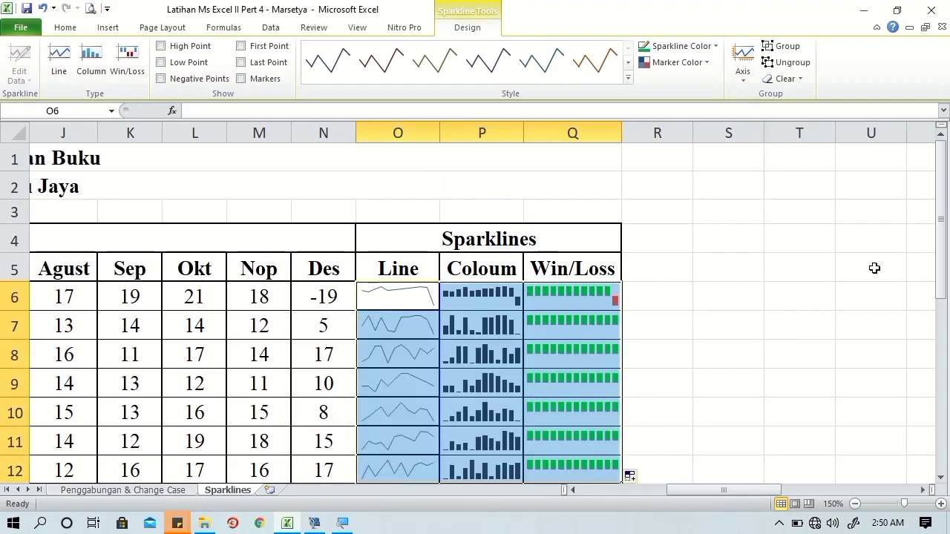
right_click(533, 420)
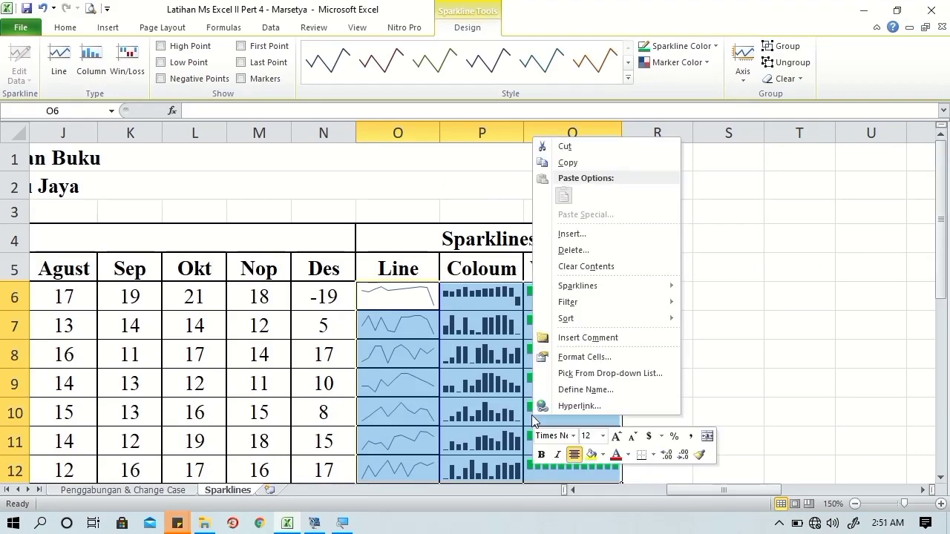
left_click(561, 357)
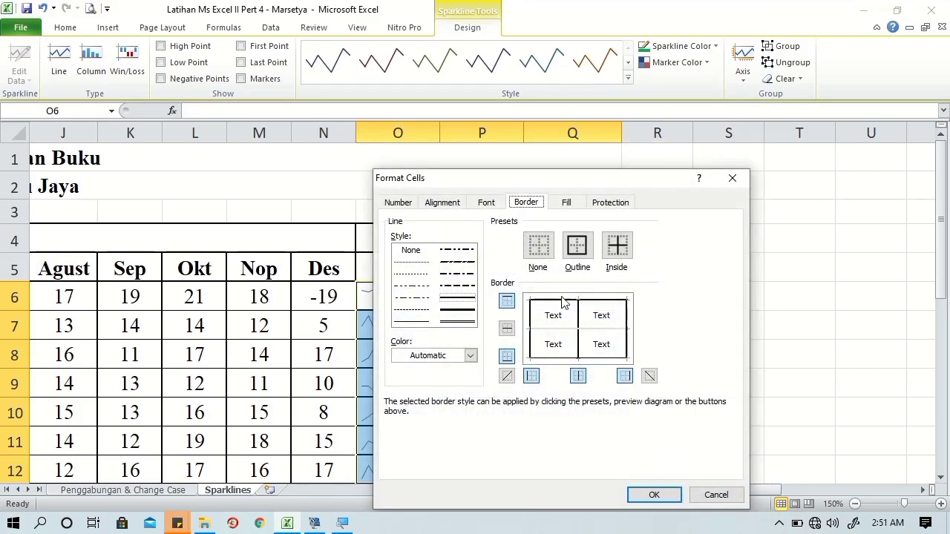
left_click(560, 360)
left_click(420, 323)
left_click(553, 333)
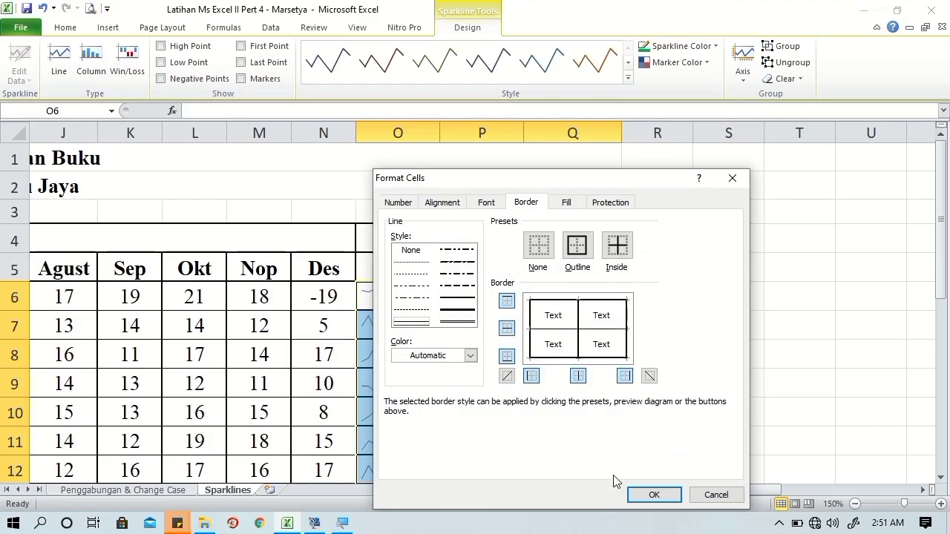
left_click(651, 494)
left_click(647, 439)
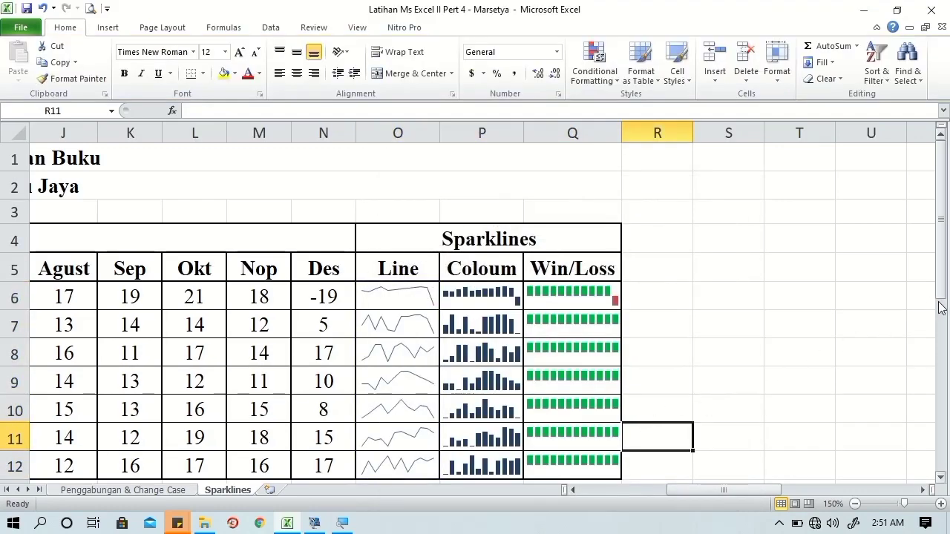
Scroll down the Defined Named sheet to read the notes at A16, then scroll back up
left_click_drag(945, 301, 944, 310)
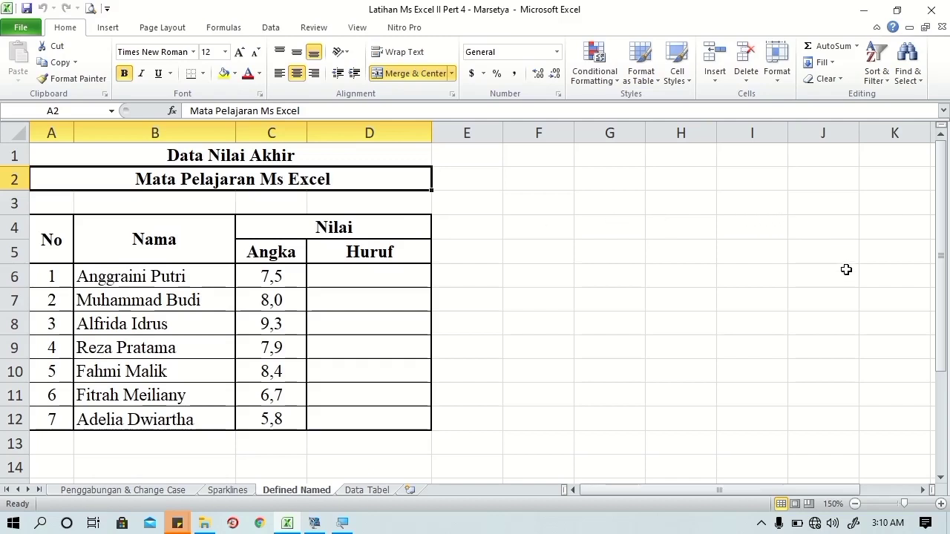
left_click_drag(944, 305, 927, 390)
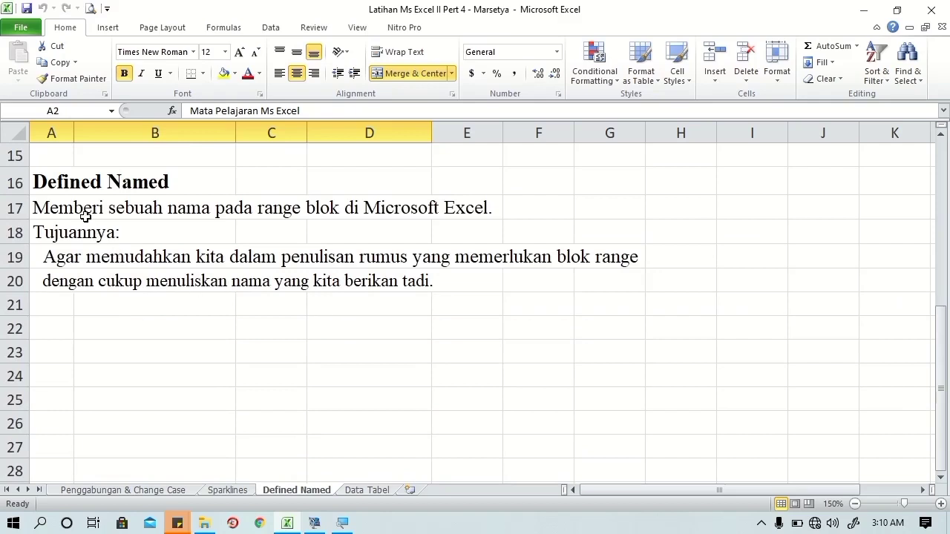
left_click(62, 187)
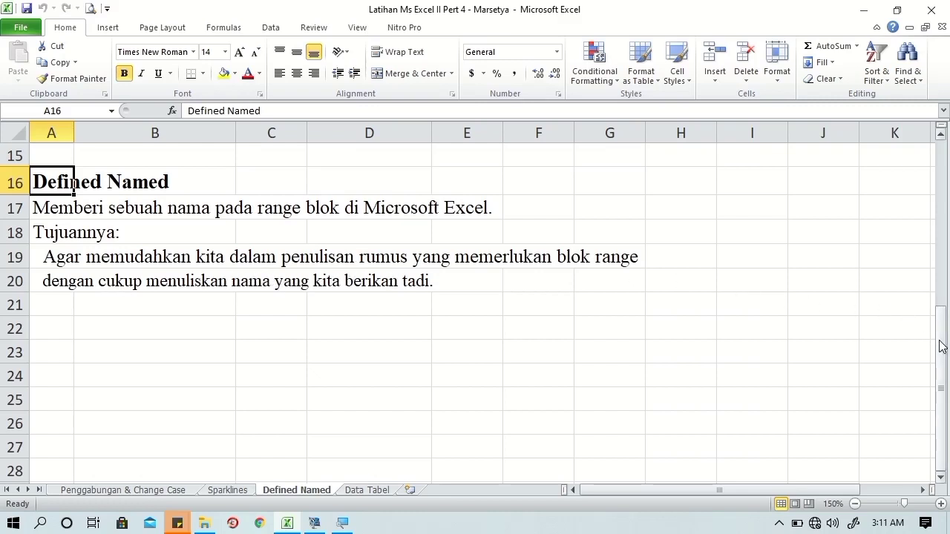
left_click_drag(942, 347, 947, 182)
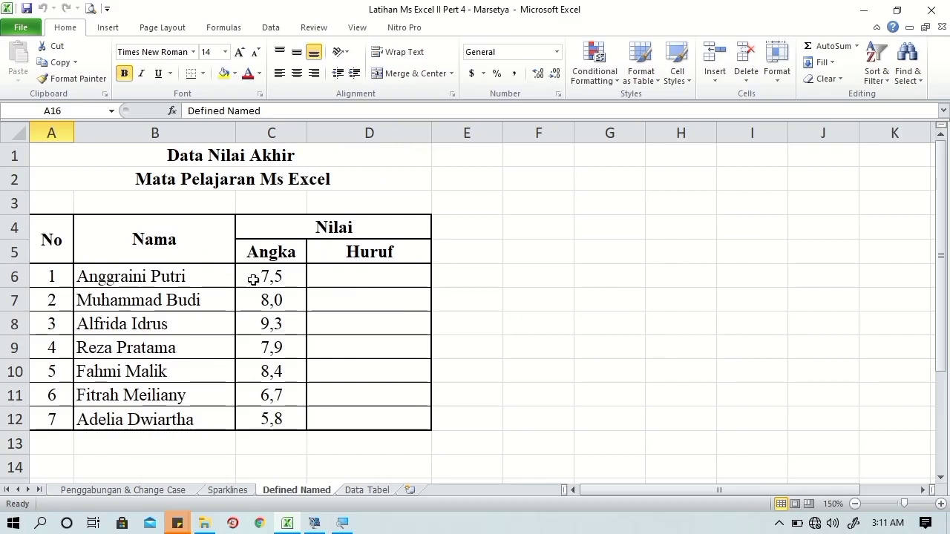
Check Data Tabel's A4:B13 pairs, 0 Nol through 9 Sembilan, then return to Defined Named
left_click(271, 276)
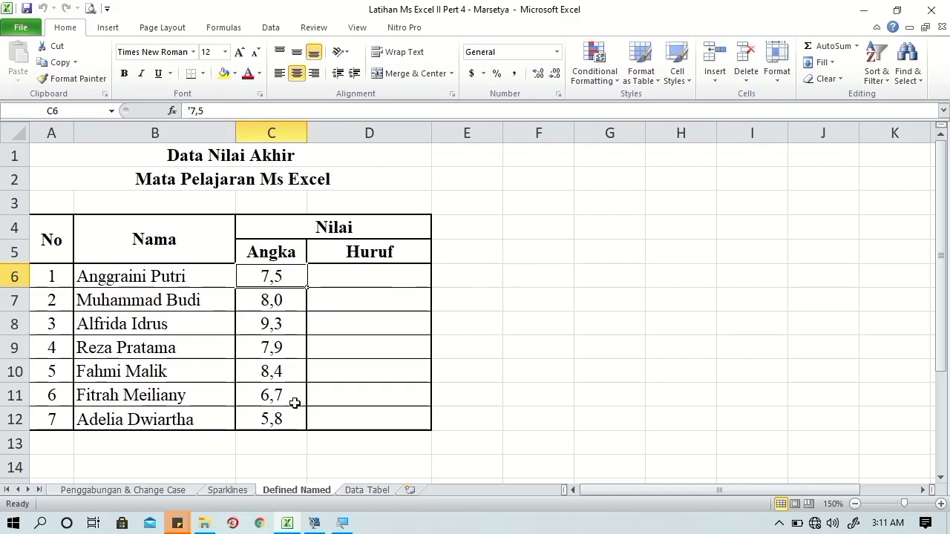
left_click(354, 493)
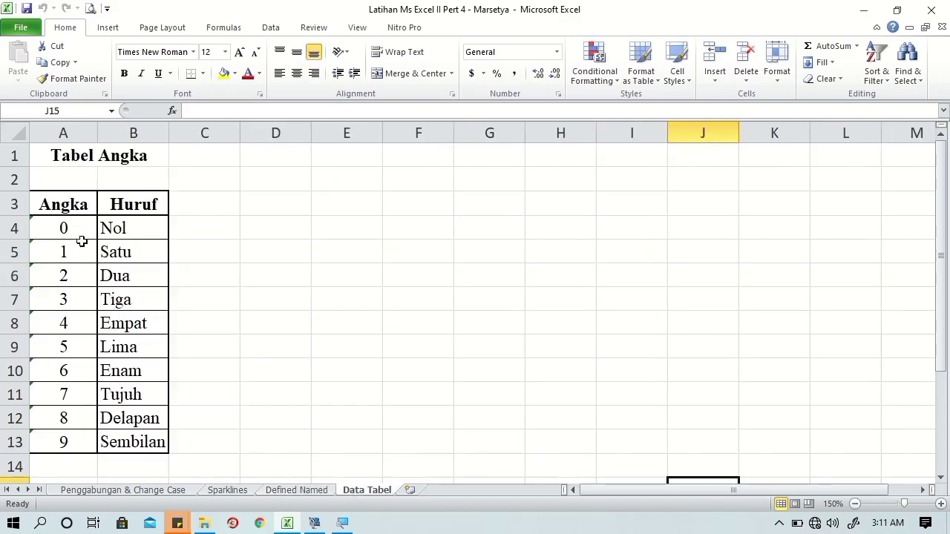
left_click(63, 228)
left_click(63, 227)
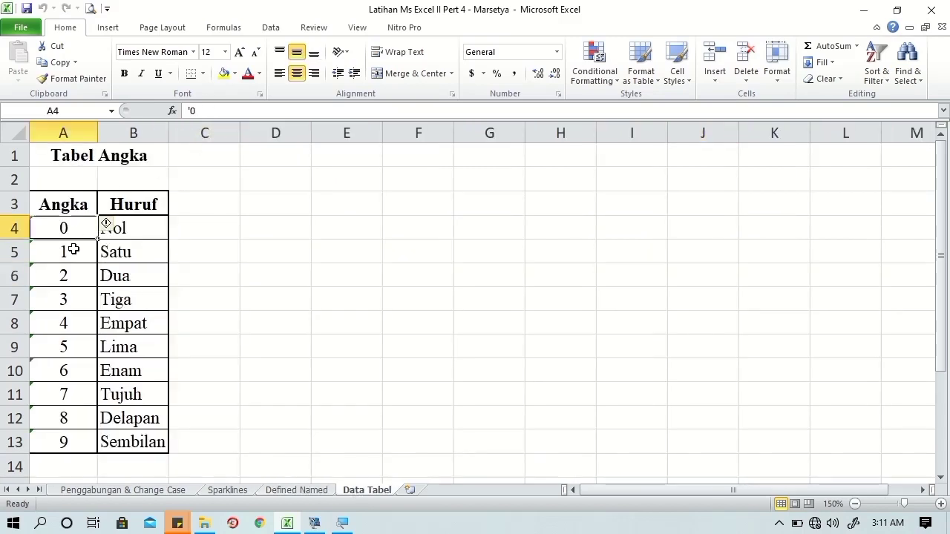
left_click(71, 250)
left_click(69, 276)
left_click(66, 297)
left_click(117, 227)
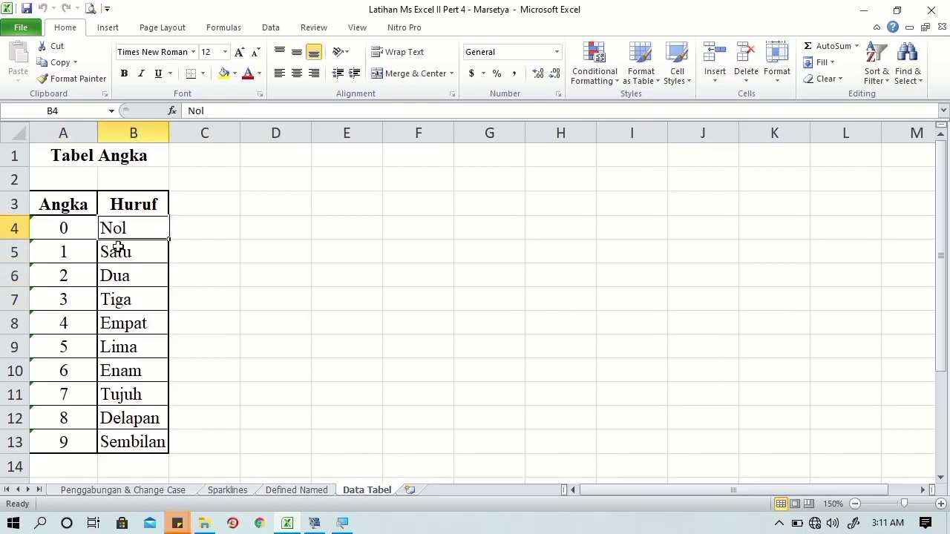
left_click(116, 252)
left_click(117, 281)
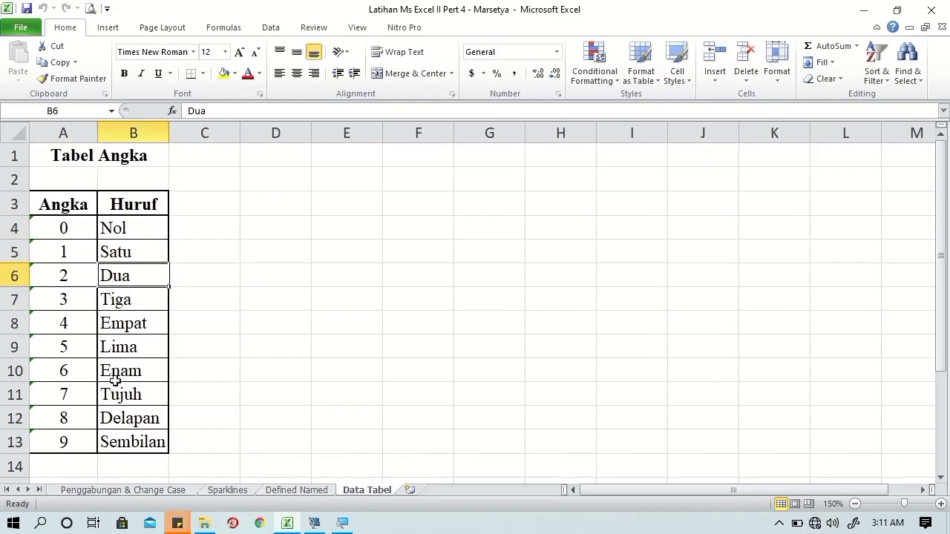
left_click(122, 443)
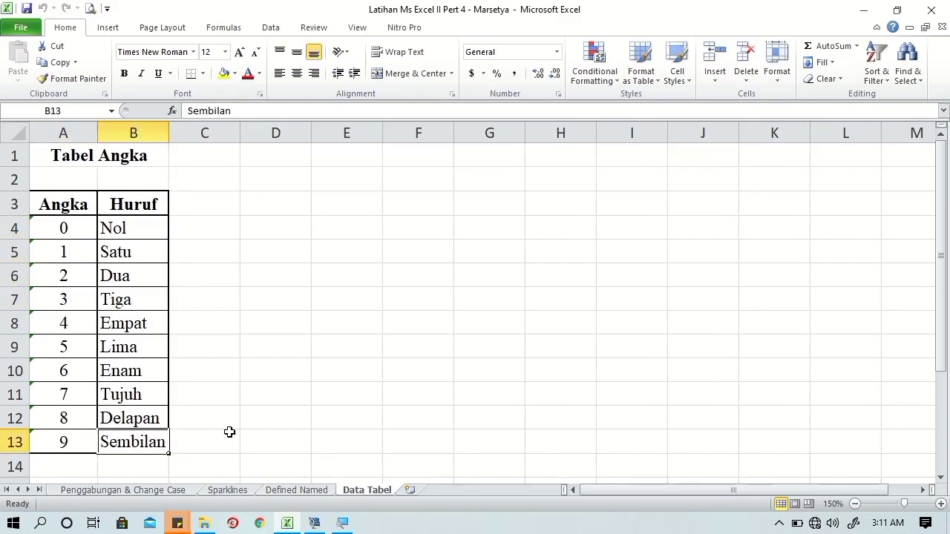
left_click(277, 491)
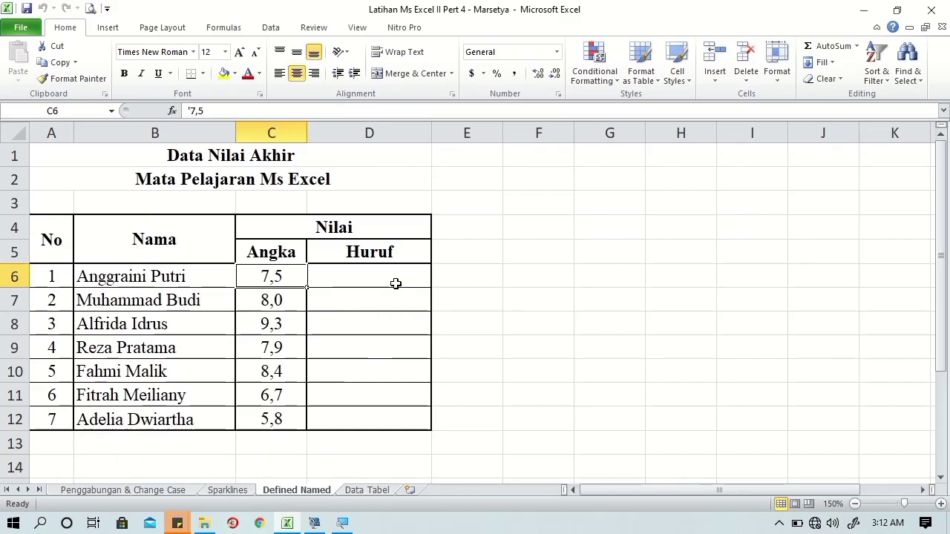
In D6, enter =CONCATENATE(VLOOKUP(LEFT(C6,1), using autocomplete for each function name
left_click(396, 284)
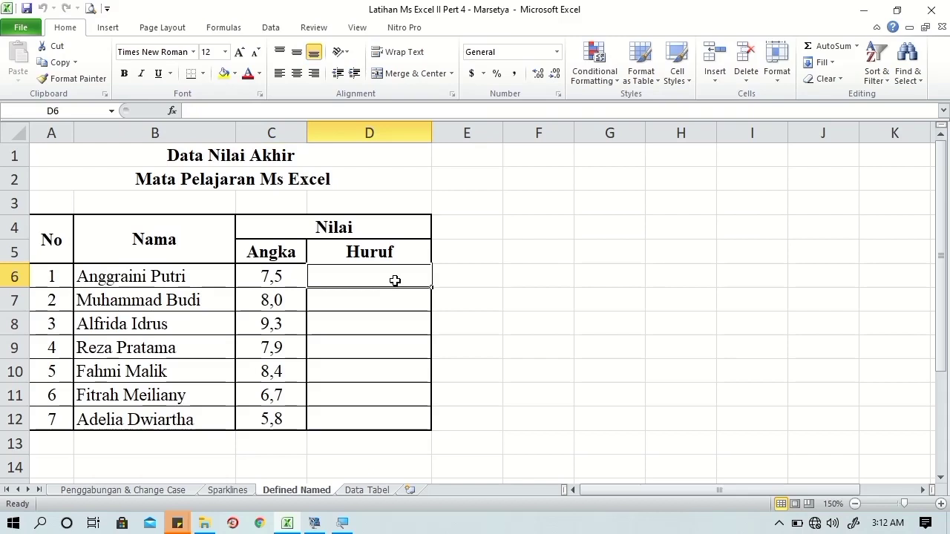
type("=")
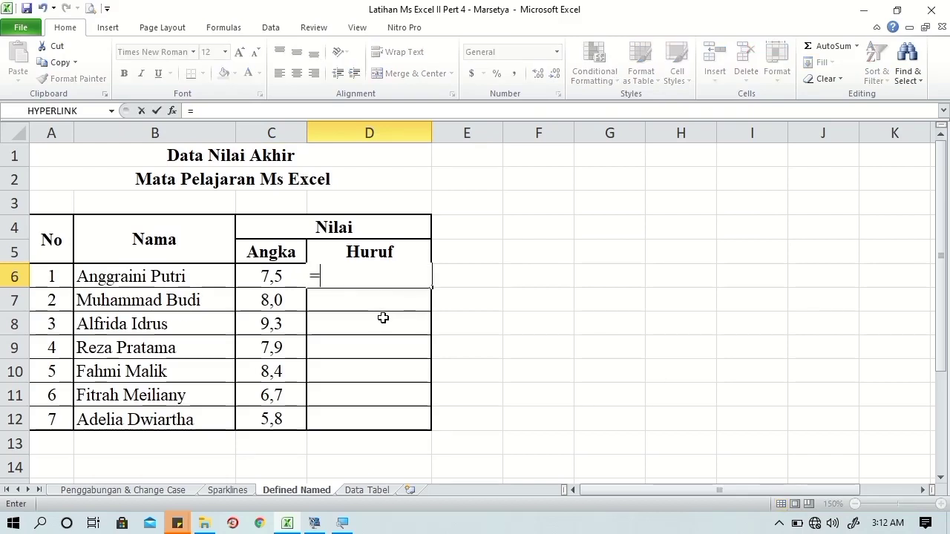
type("co")
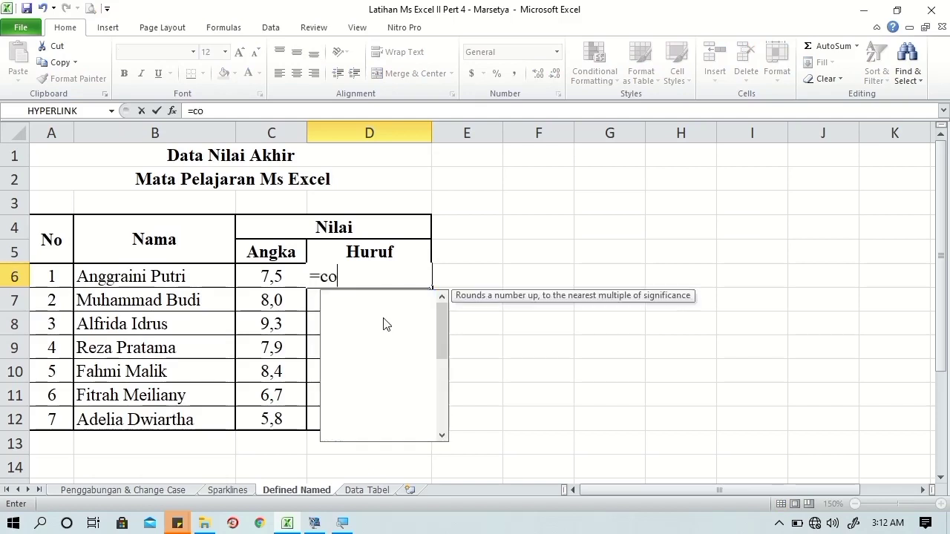
type("n")
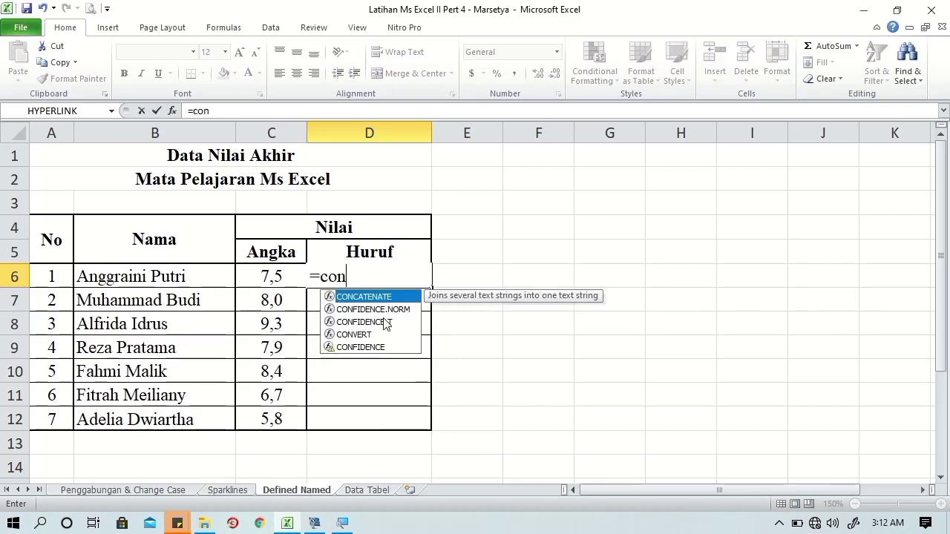
key("Tab")
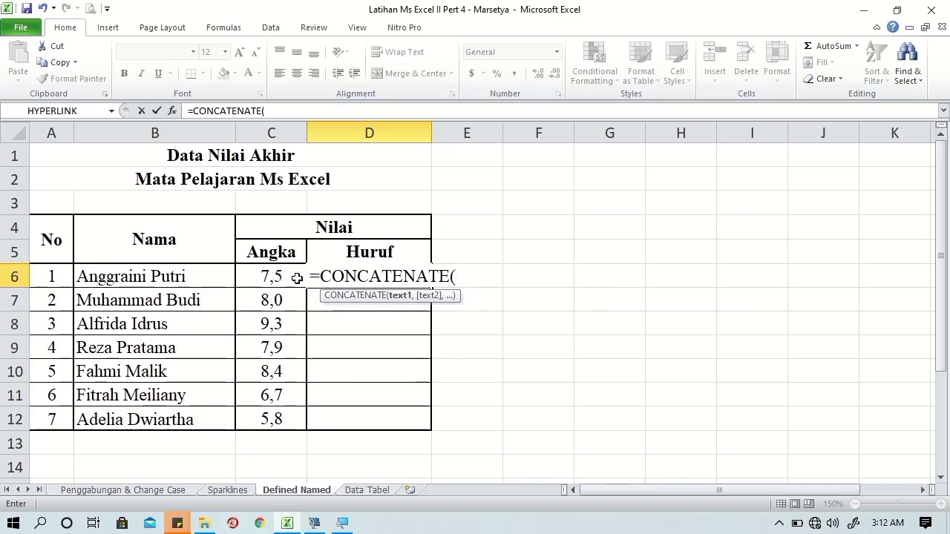
type("vl")
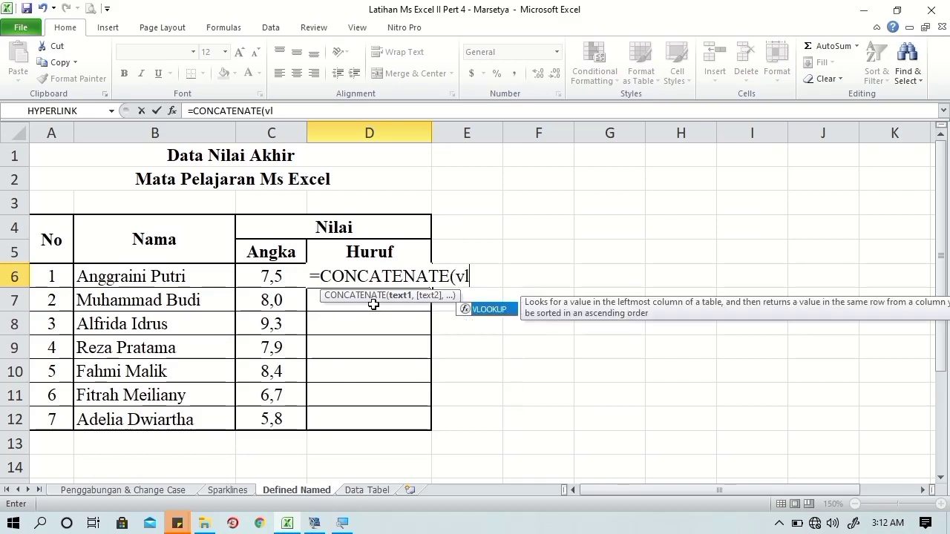
type("o")
key("Tab")
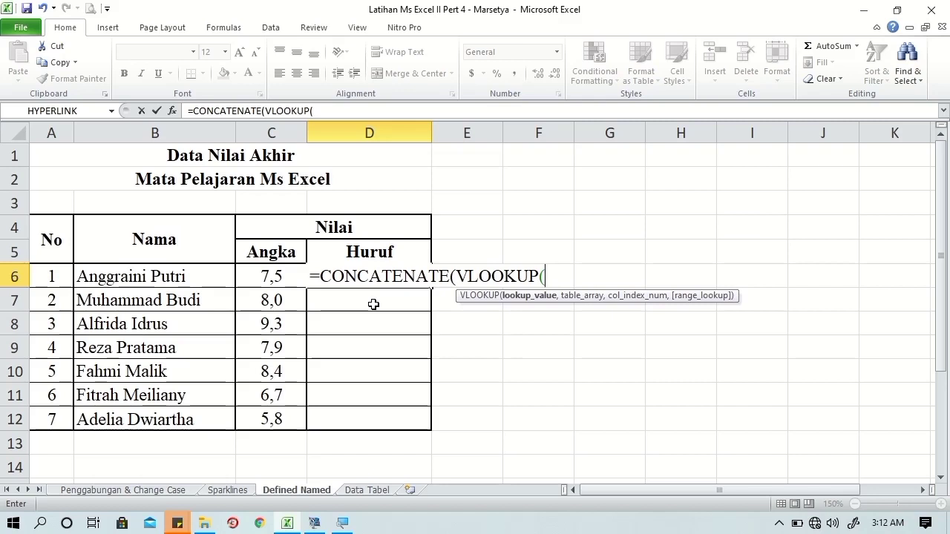
type("le")
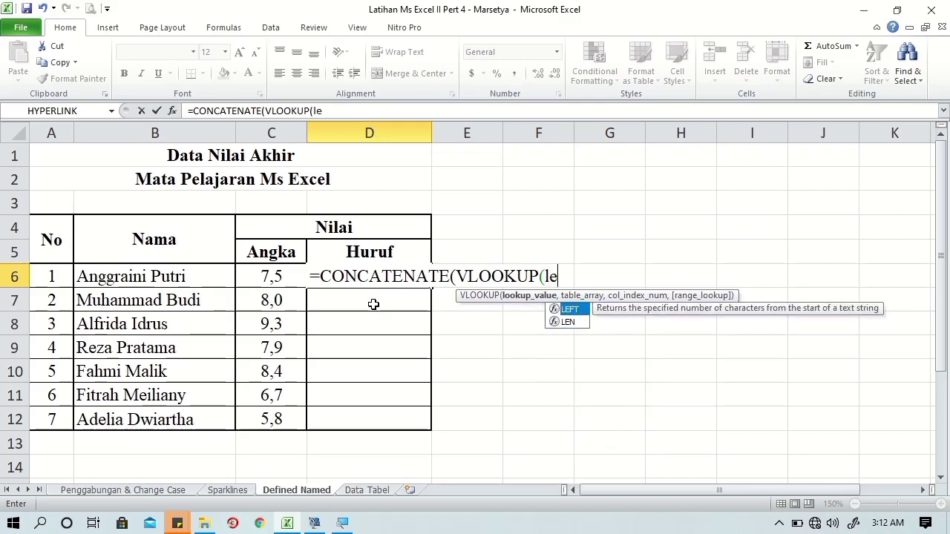
key("Tab")
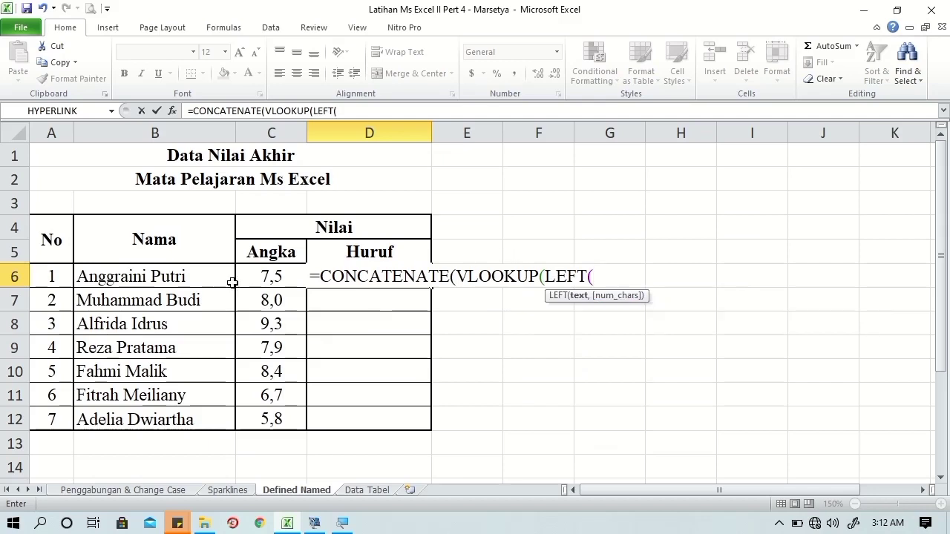
left_click(248, 279)
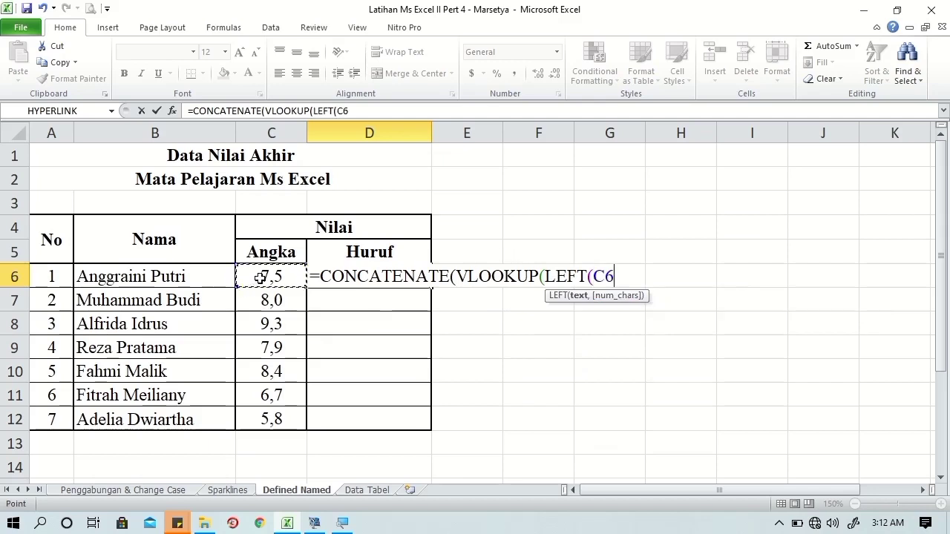
type(",1")
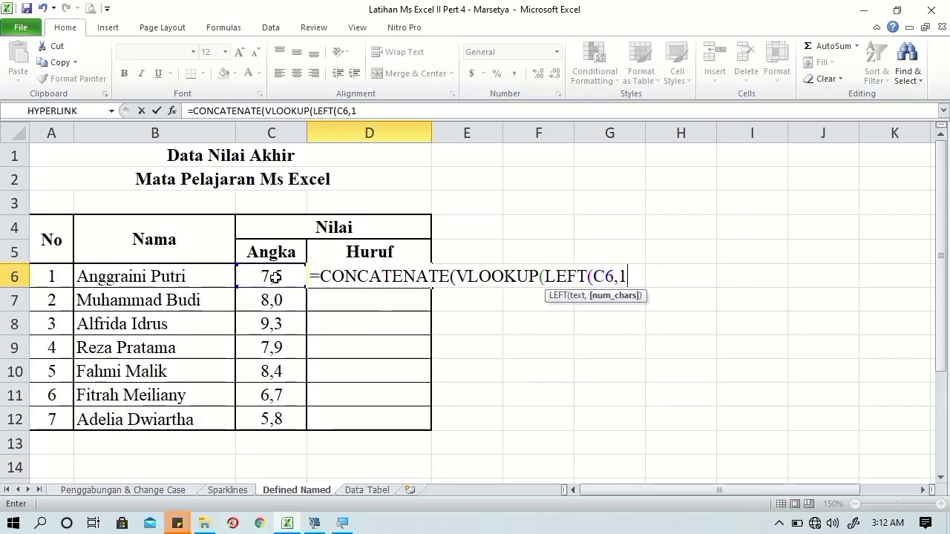
type(")")
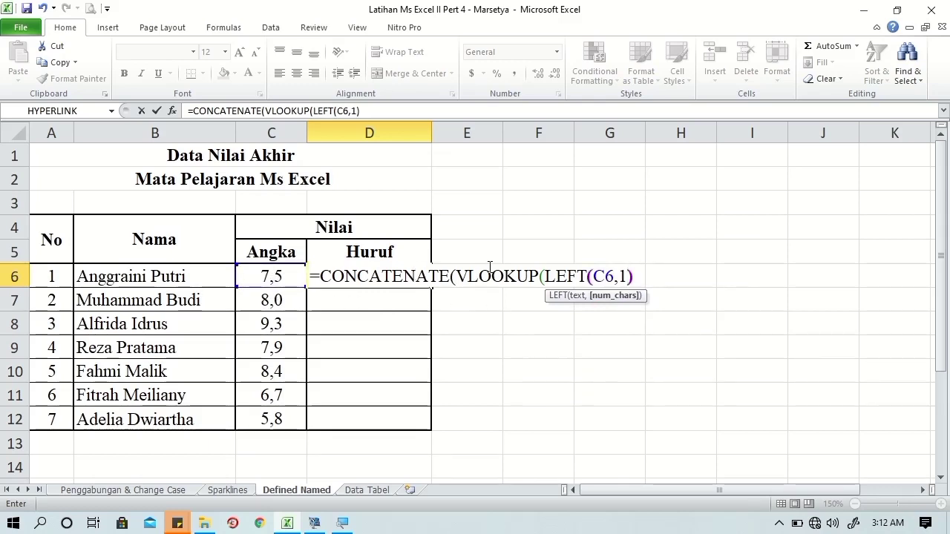
type(";")
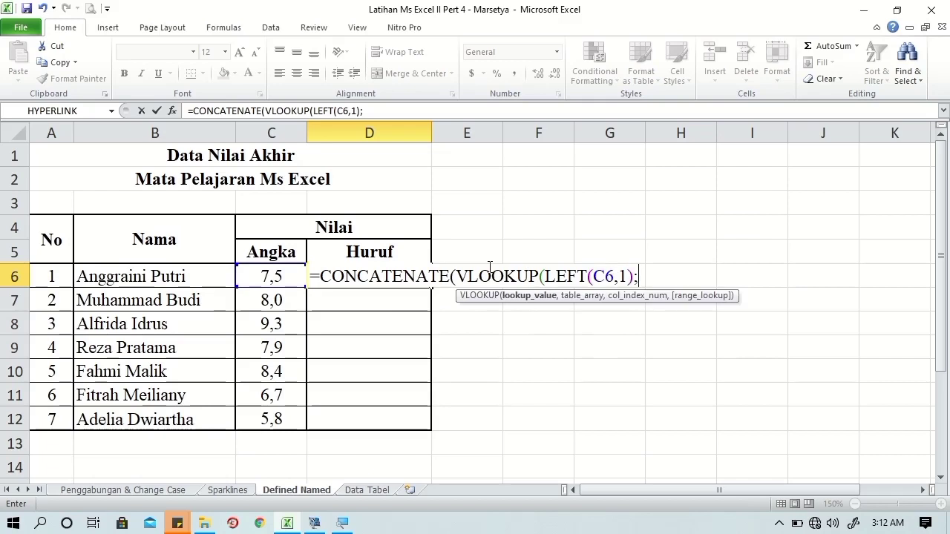
type(",")
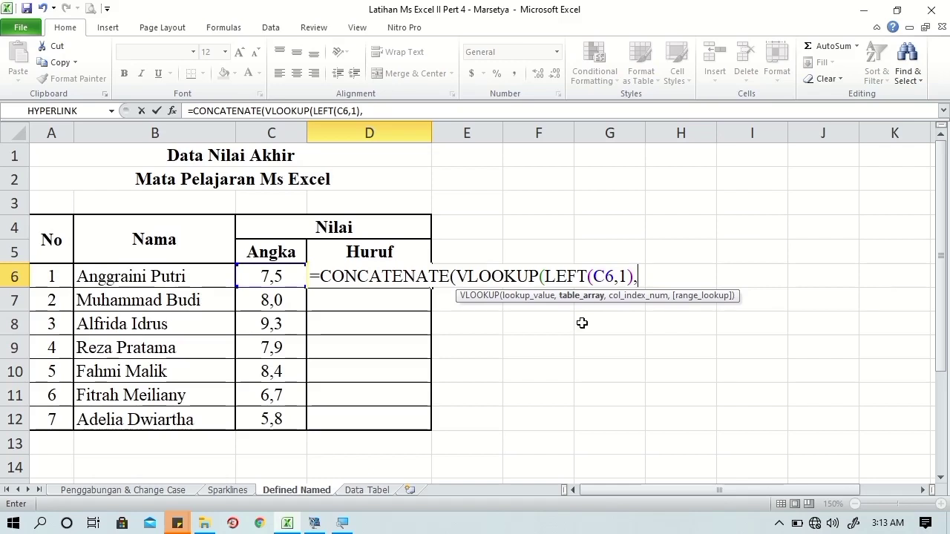
Complete the VLOOKUP with 'Data Tabel'!$A$4:$B$13, column 2, FALSE, then add a comma
left_click(367, 490)
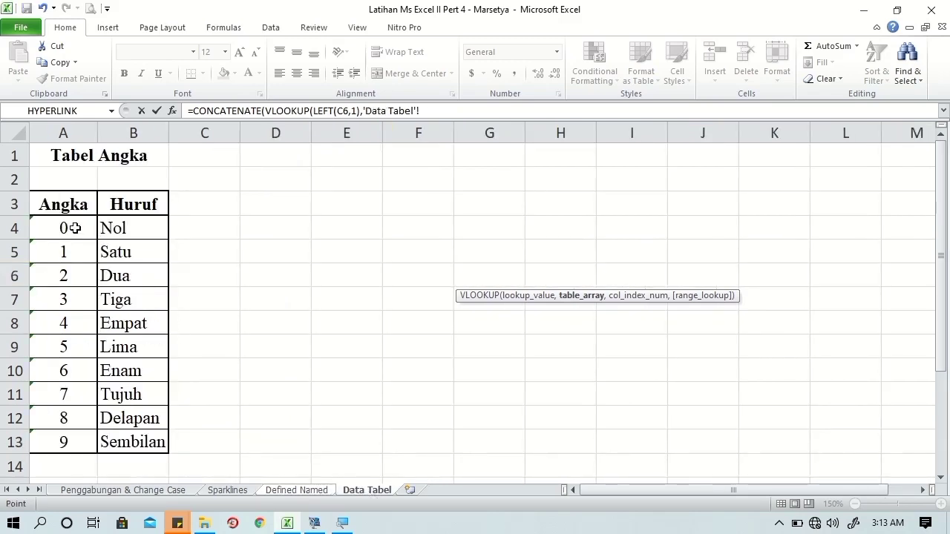
left_click(75, 228)
left_click(112, 444, "shift")
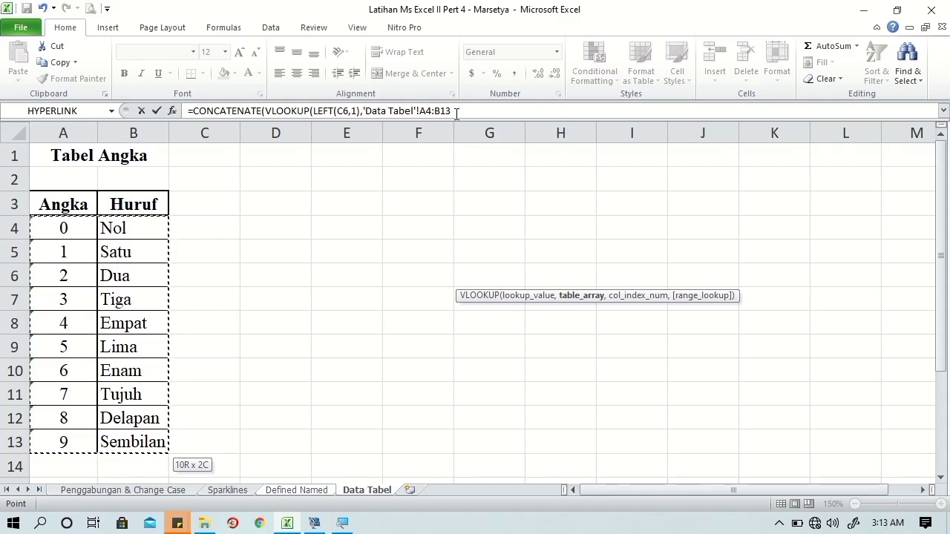
key("F4")
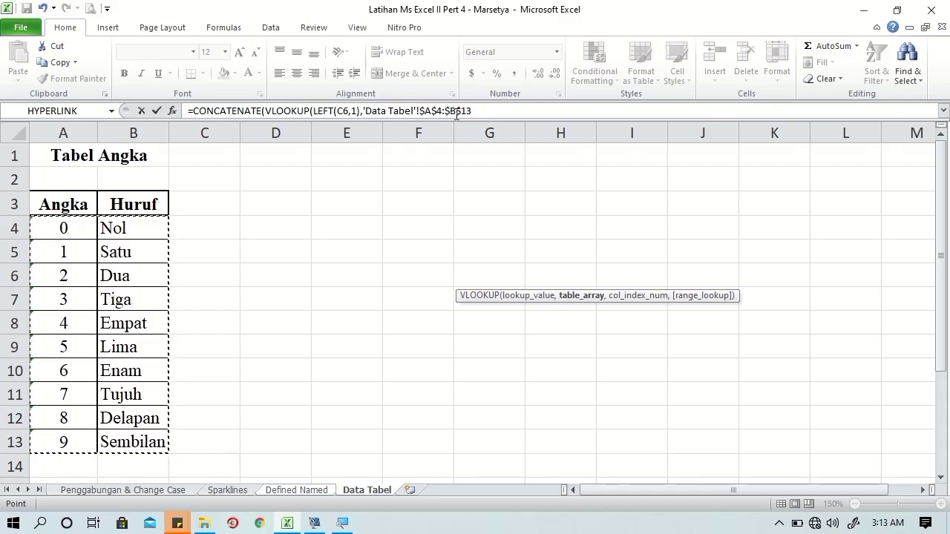
type(",")
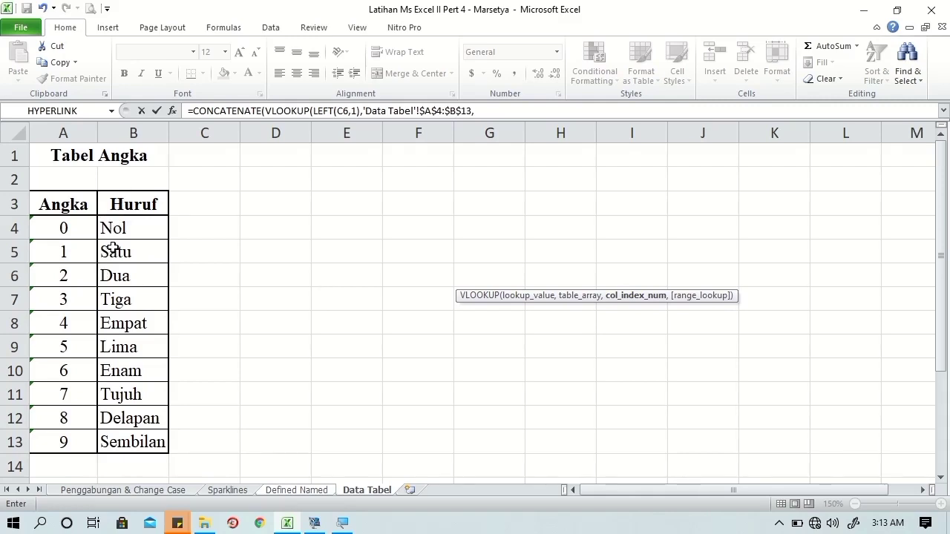
type("2")
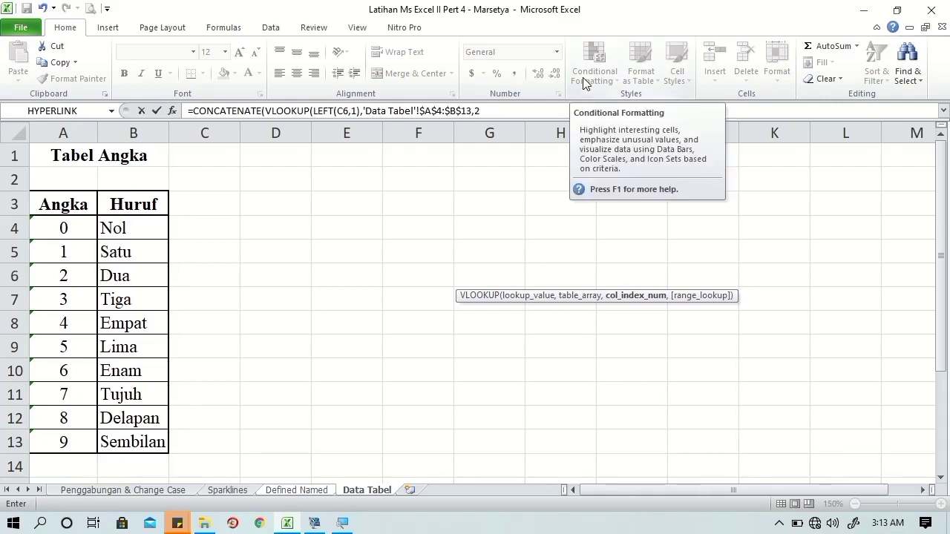
type(",")
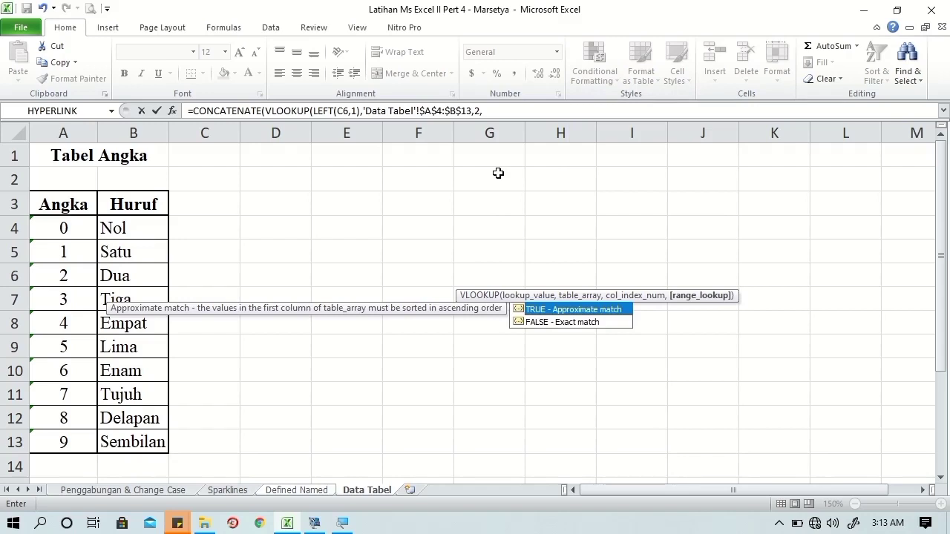
key("Down")
type("f")
key("Tab")
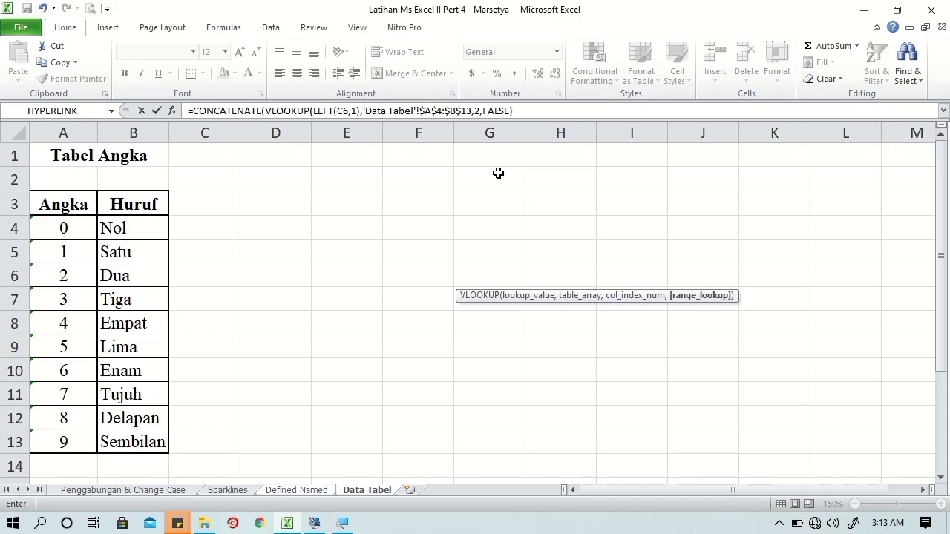
type(",")
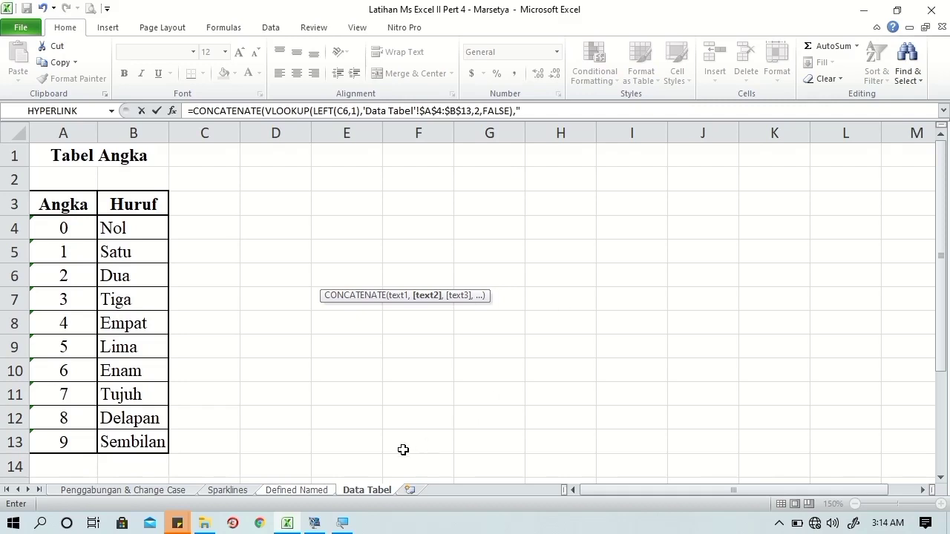
Return to the Defined Named sheet, dismiss the correction and error prompts, and resume editing D6's formula
left_click(315, 492)
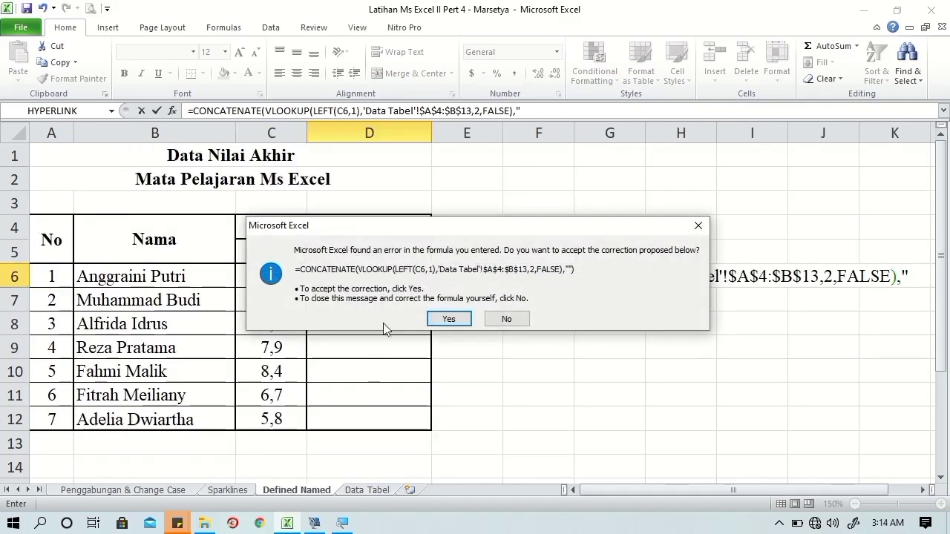
left_click(502, 325)
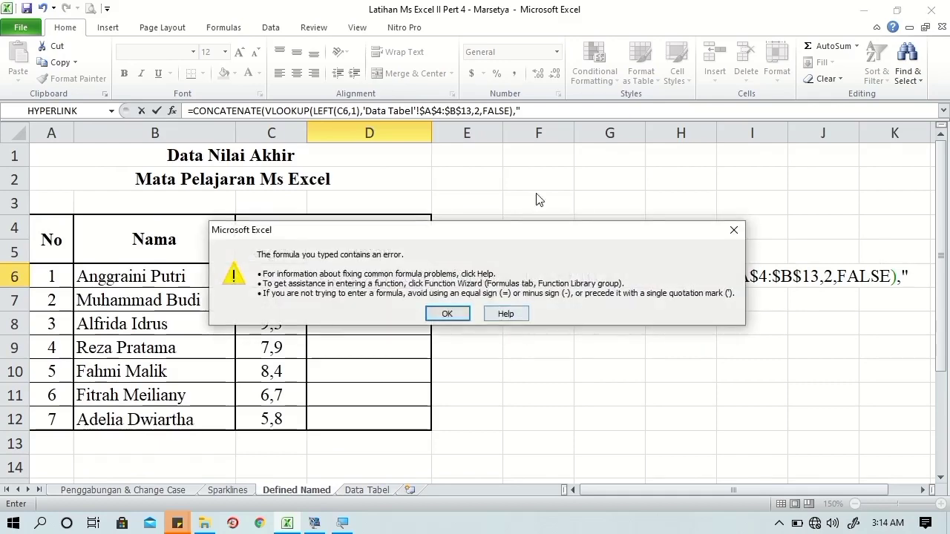
left_click(466, 318)
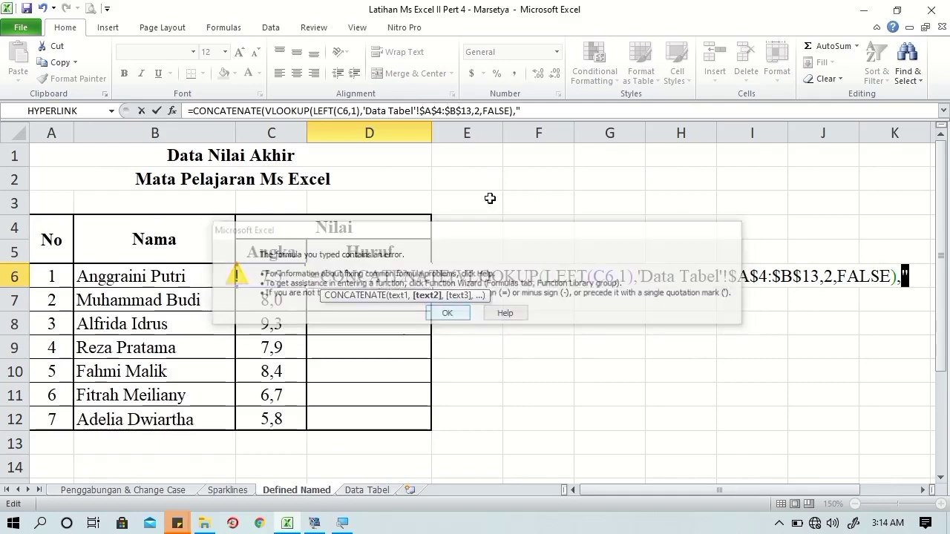
left_click(575, 109)
type(",")
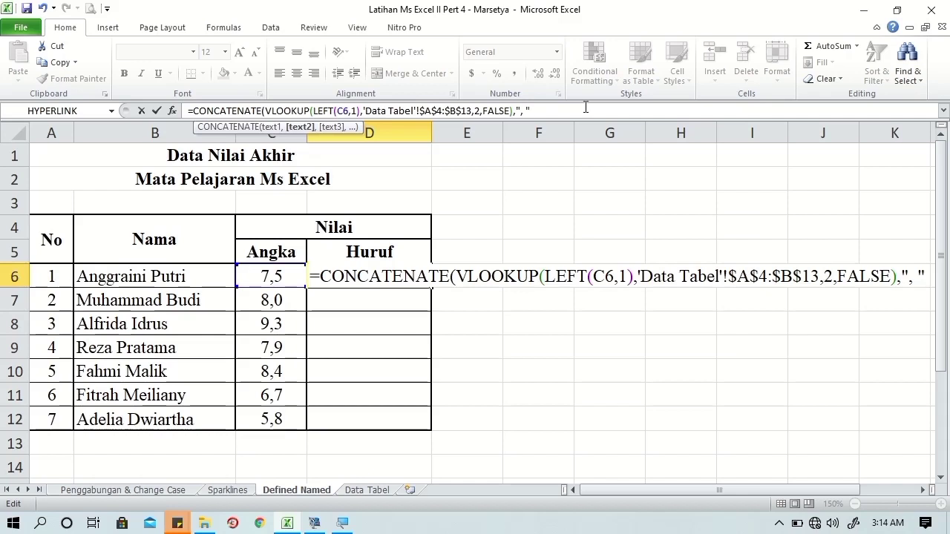
Append a second VLOOKUP on RIGHT(C6,1) to the D6 formula after the separator
type(",")
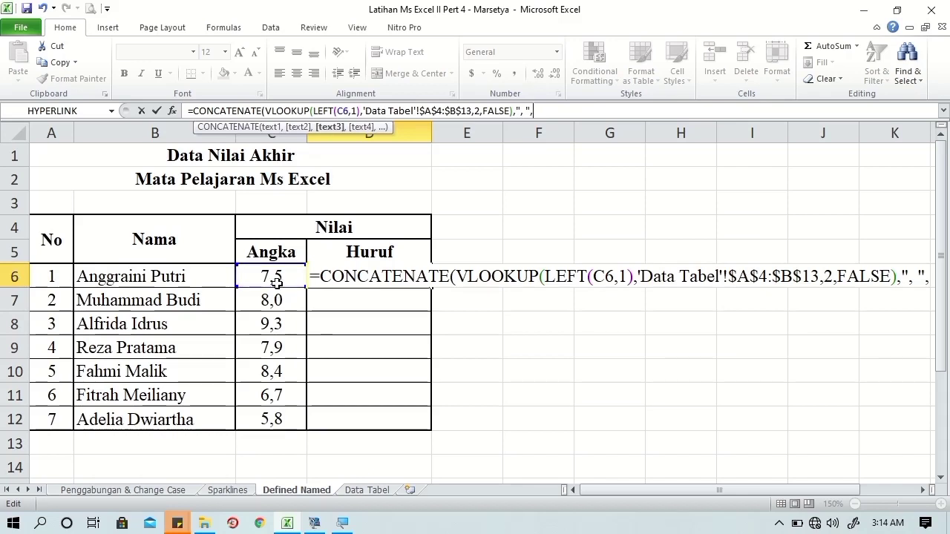
type("v")
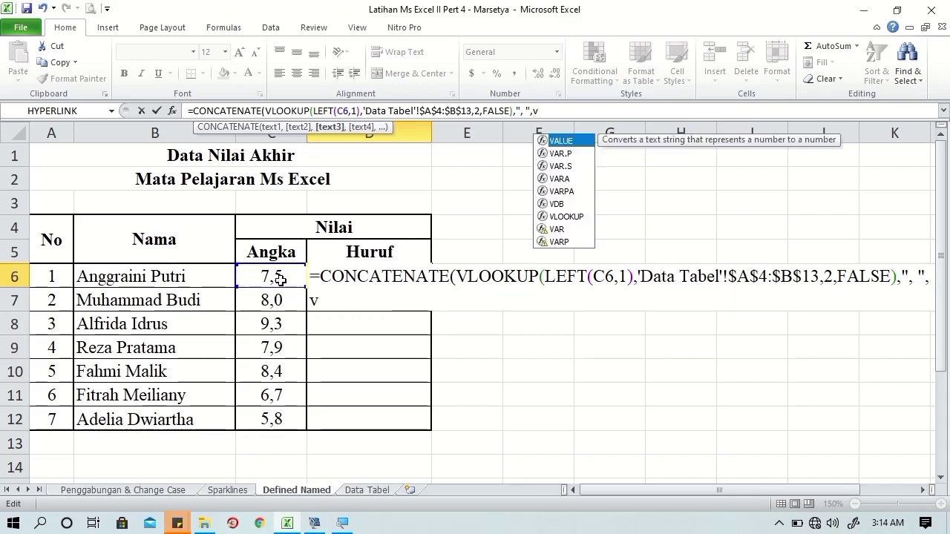
type("l")
key("Tab")
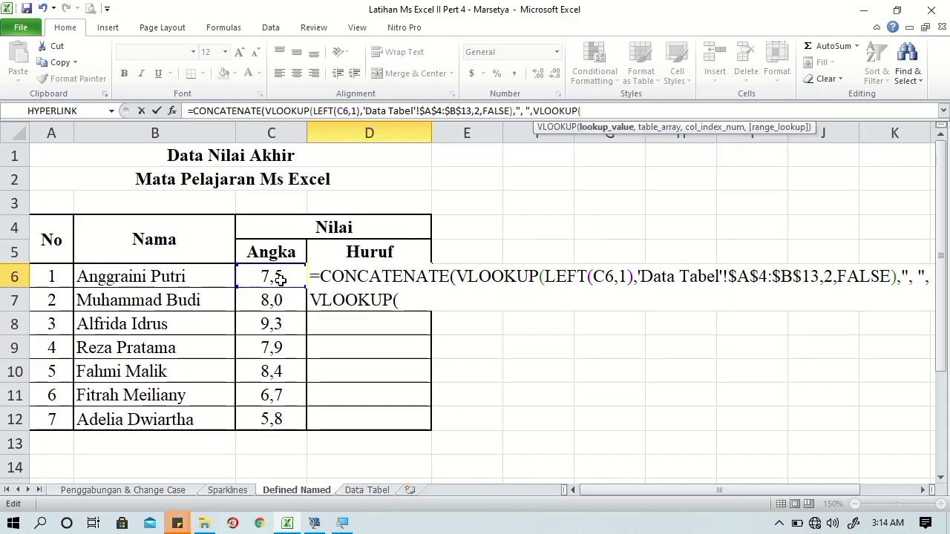
type("r")
key("Tab")
key("BackSpace")
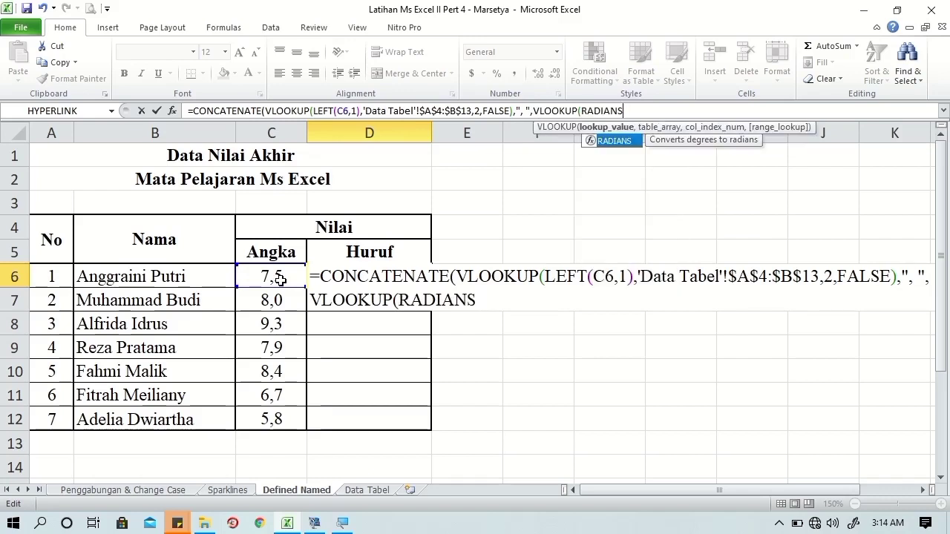
key("BackSpace")
key("BackSpace")
key("BackSpace")
key("BackSpace")
key("BackSpace")
key("BackSpace")
type("ig")
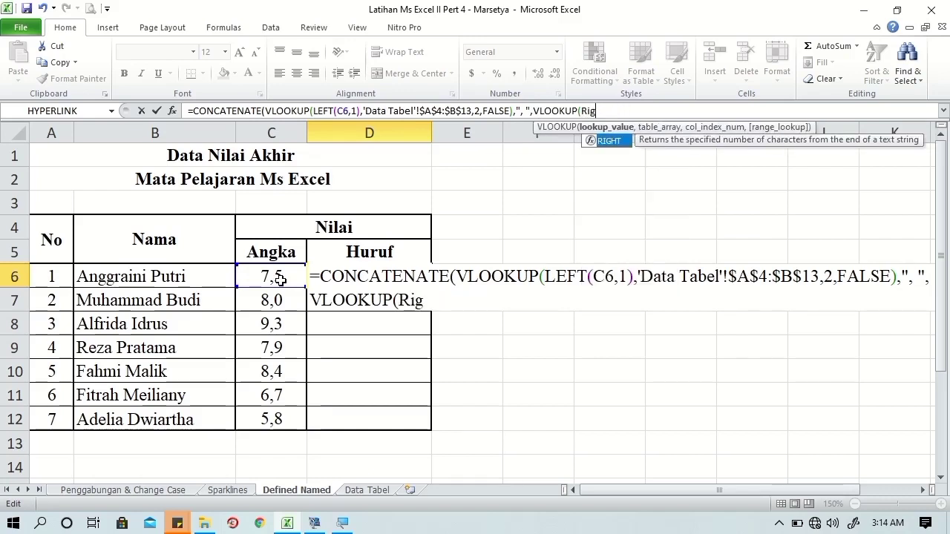
key("Tab")
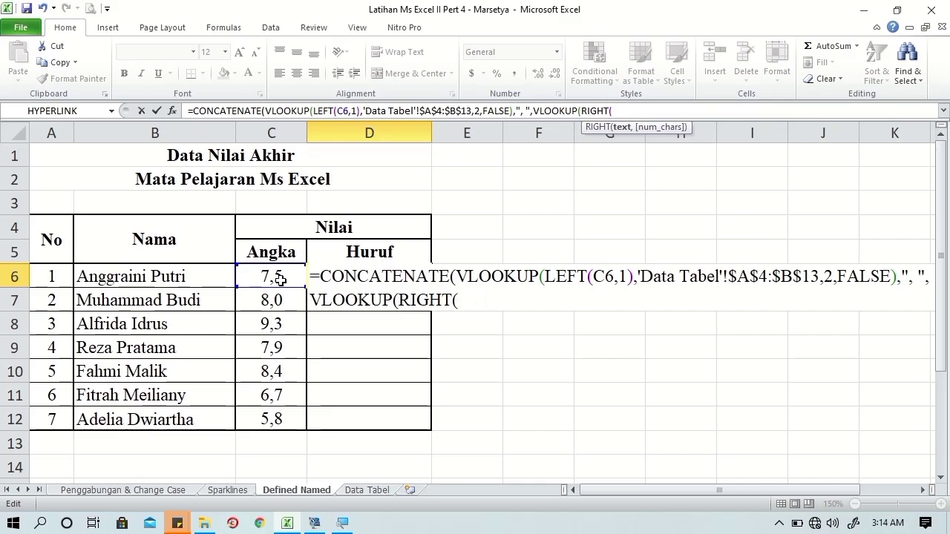
type("c")
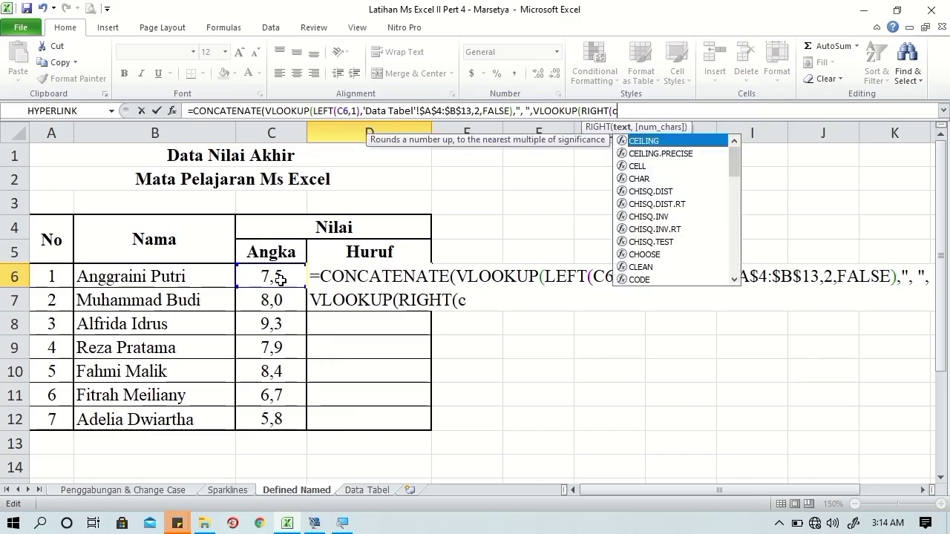
type("5")
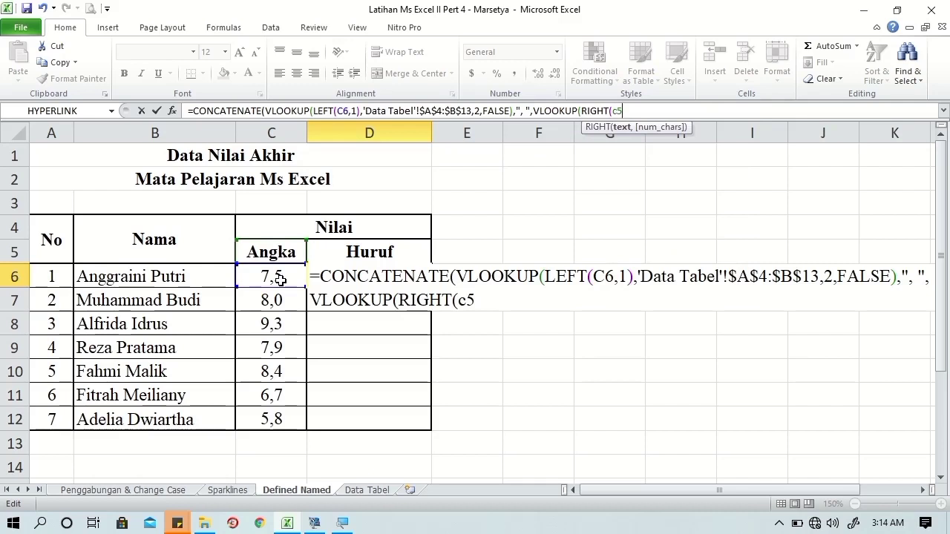
key("BackSpace")
key("BackSpace")
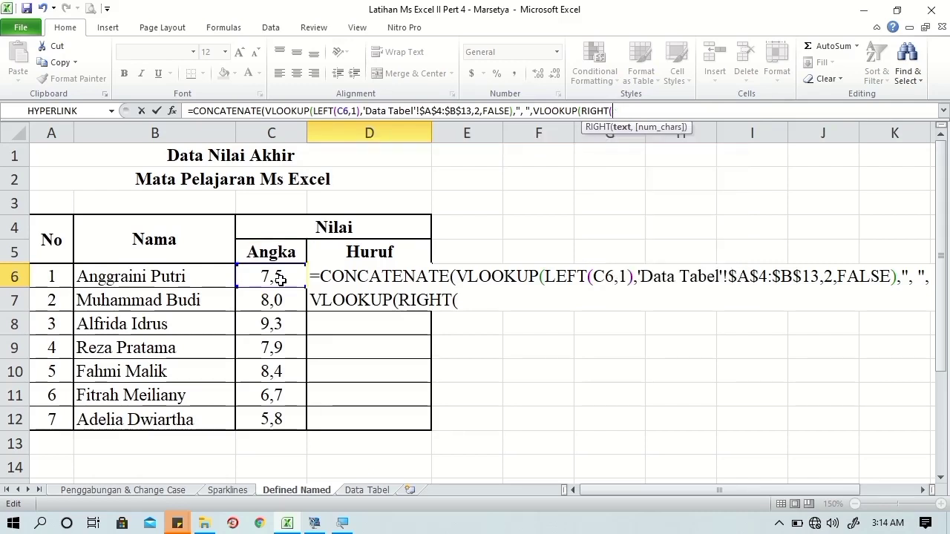
type("C6")
type(",1")
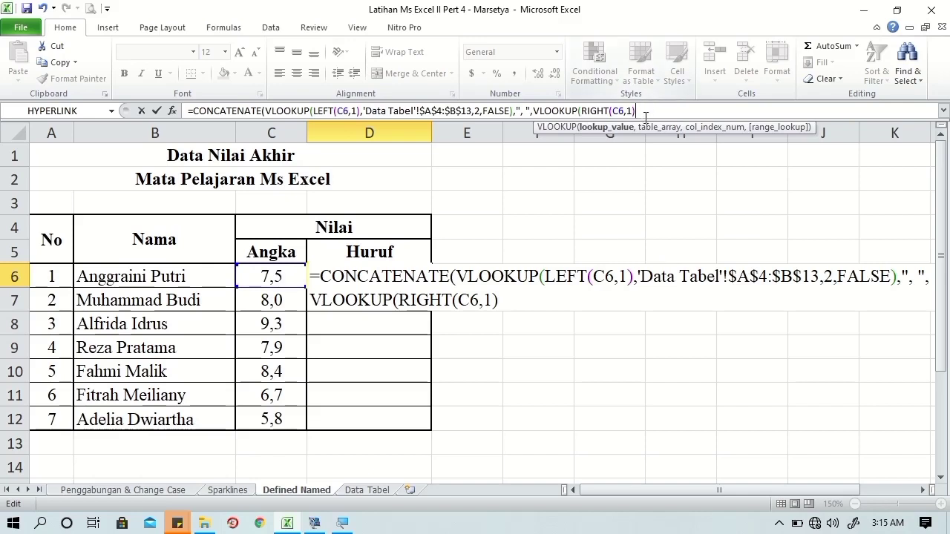
type(",")
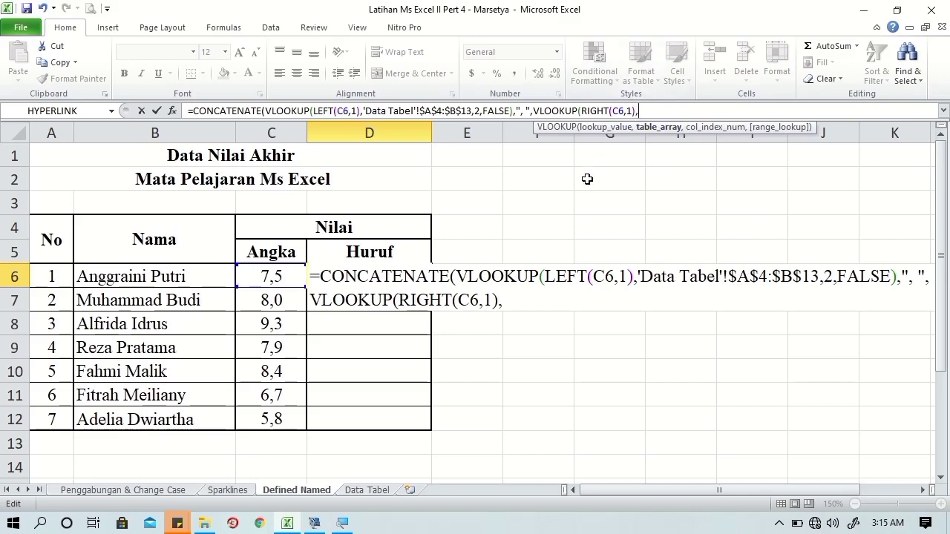
Finish the lookup with 'Data Tabel'!$A$4:$B$13, column 2 and FALSE so D6 shows 'Tujuh, Lima'
left_click(368, 491)
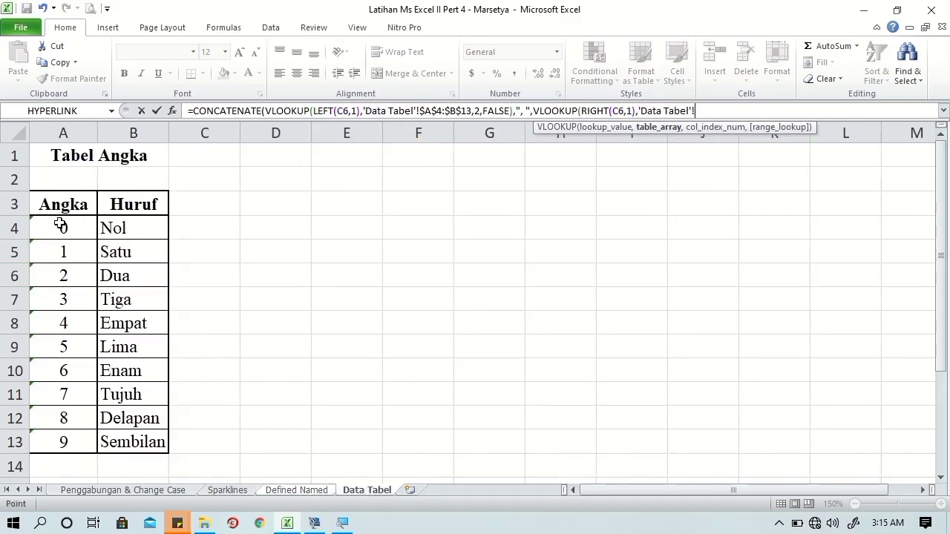
left_click_drag(61, 227, 117, 441)
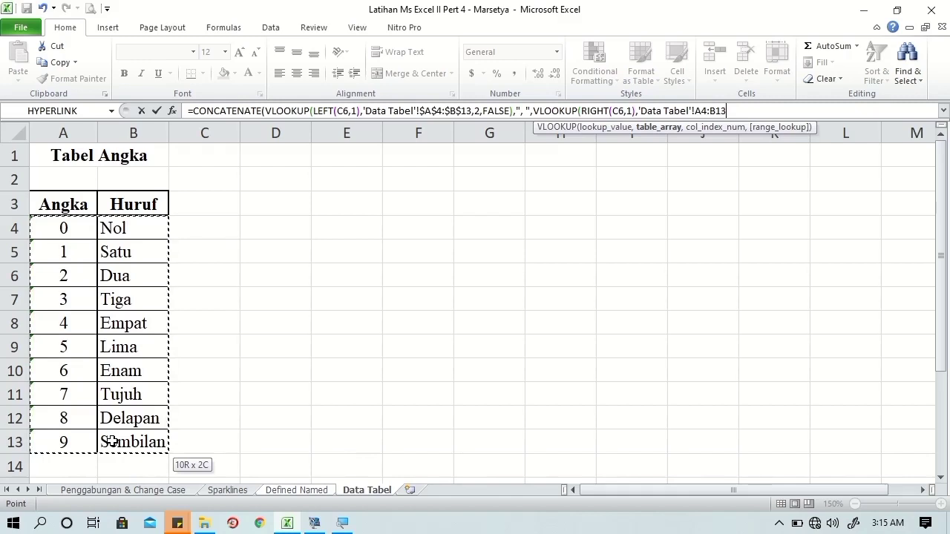
key("F4")
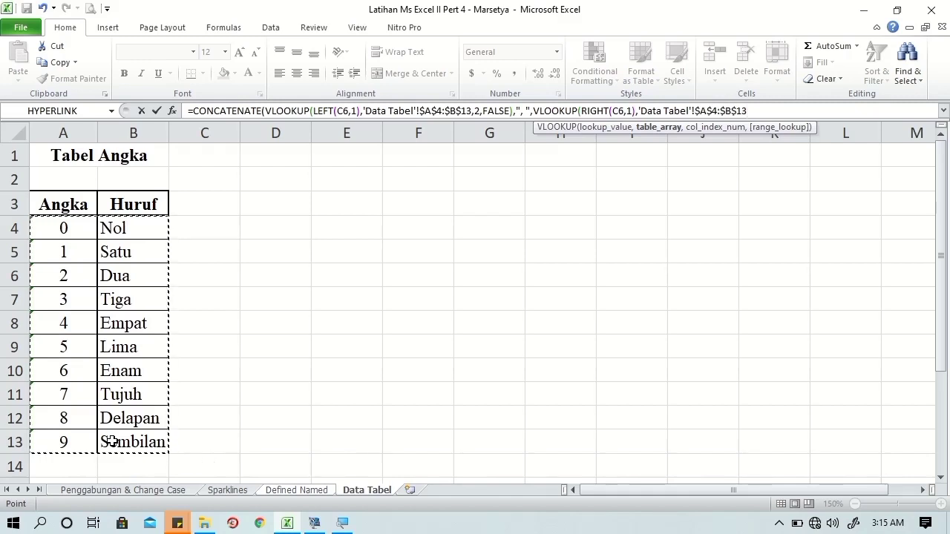
type(",2")
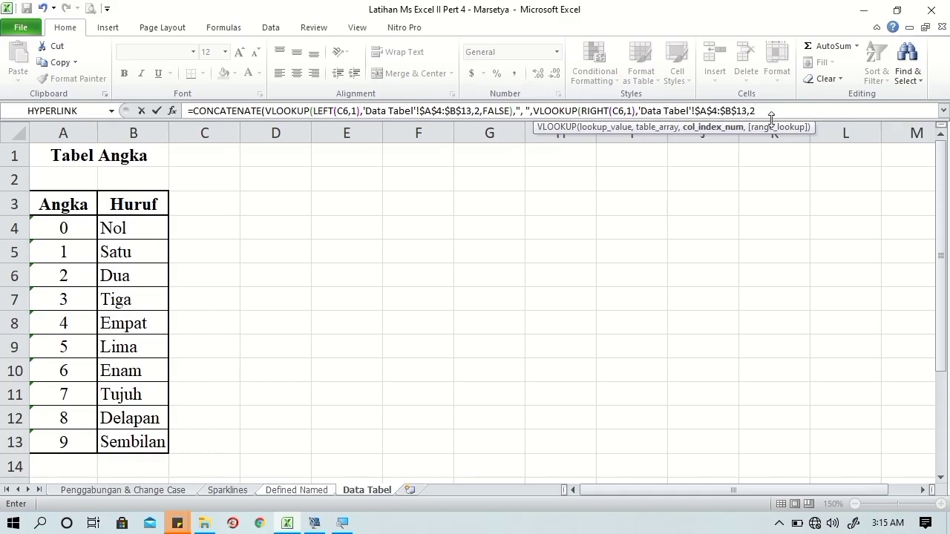
type(",")
key("Down")
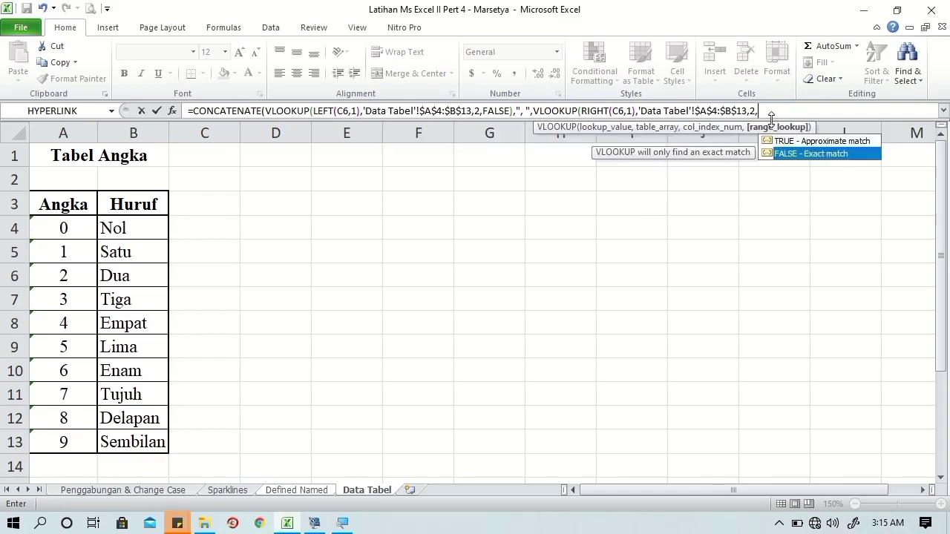
key("Tab")
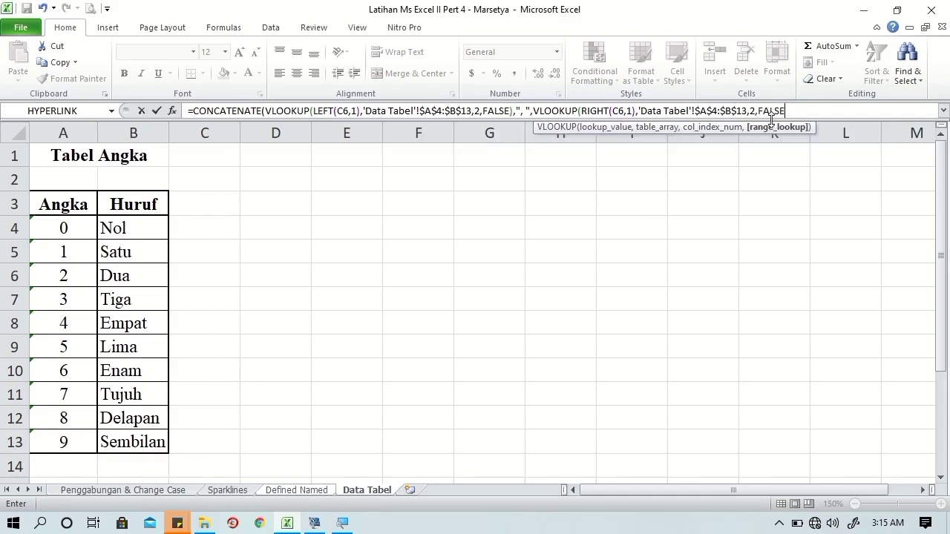
key("Return")
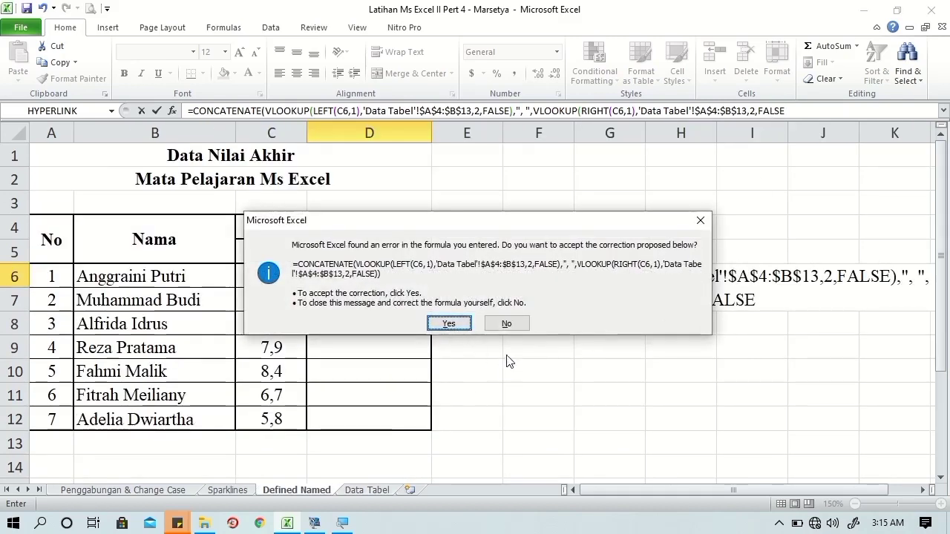
left_click(464, 326)
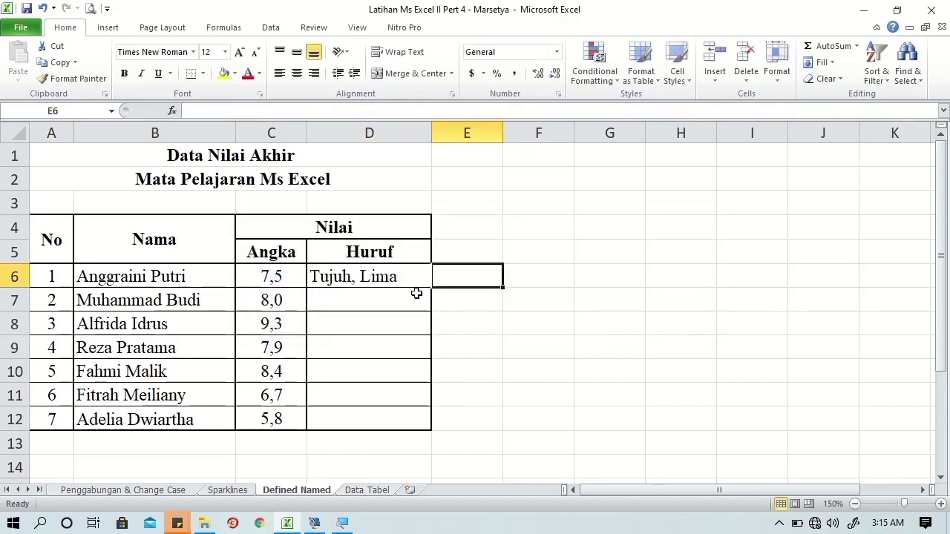
Copy D6's formula into F6 as apostrophe-prefixed plain text, then select F6:K7
left_click(412, 283)
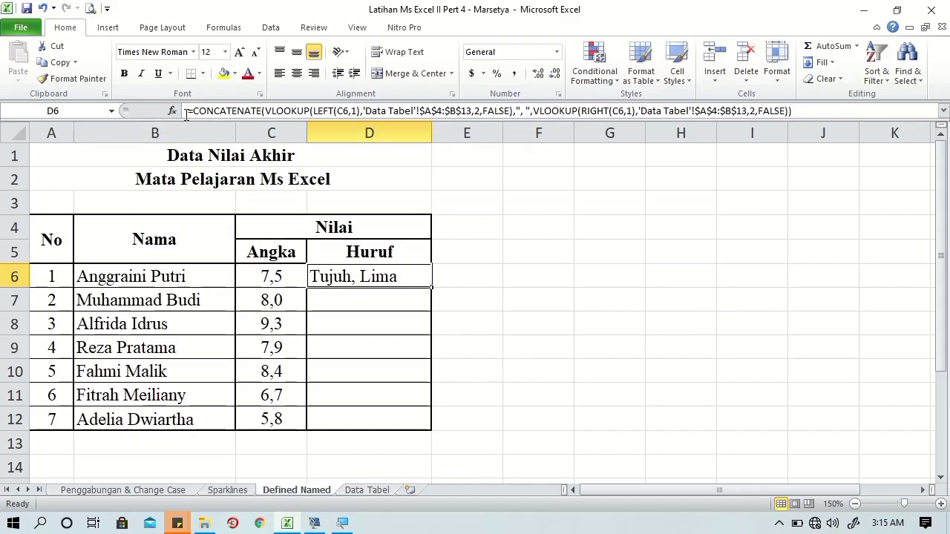
mouse_move(189, 110)
left_mouse_down()
mouse_move(794, 126)
mouse_move(811, 206)
left_mouse_up()
key("ctrl+c")
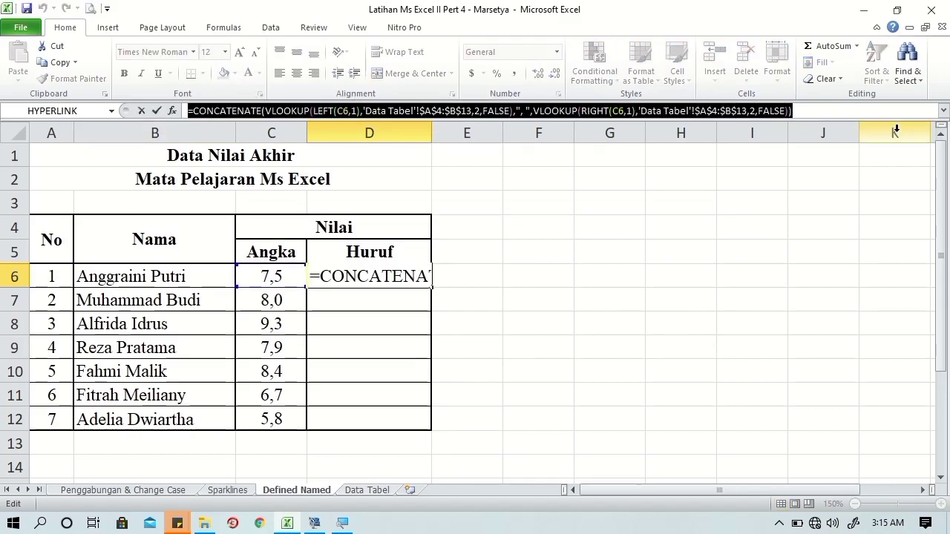
key("Tab")
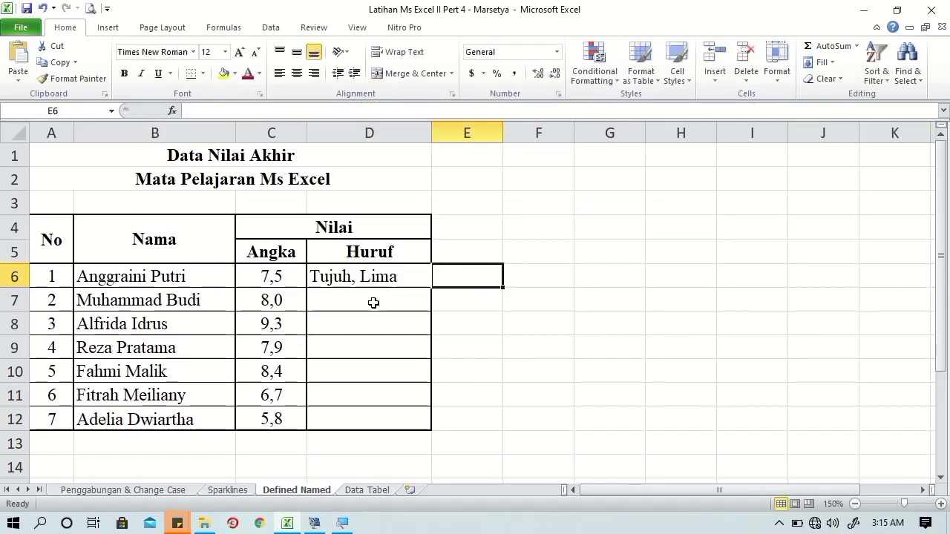
left_click(534, 274)
type("=")
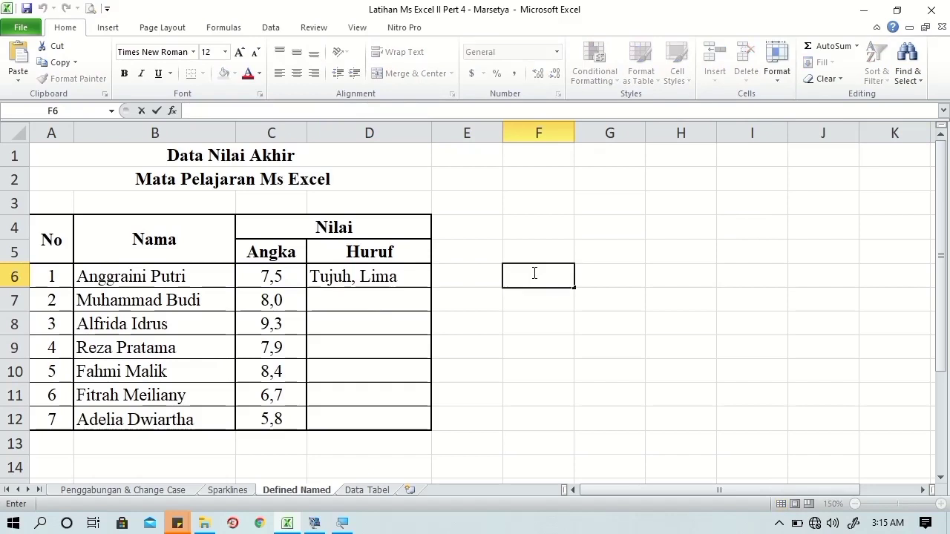
type("'")
key("ctrl+v")
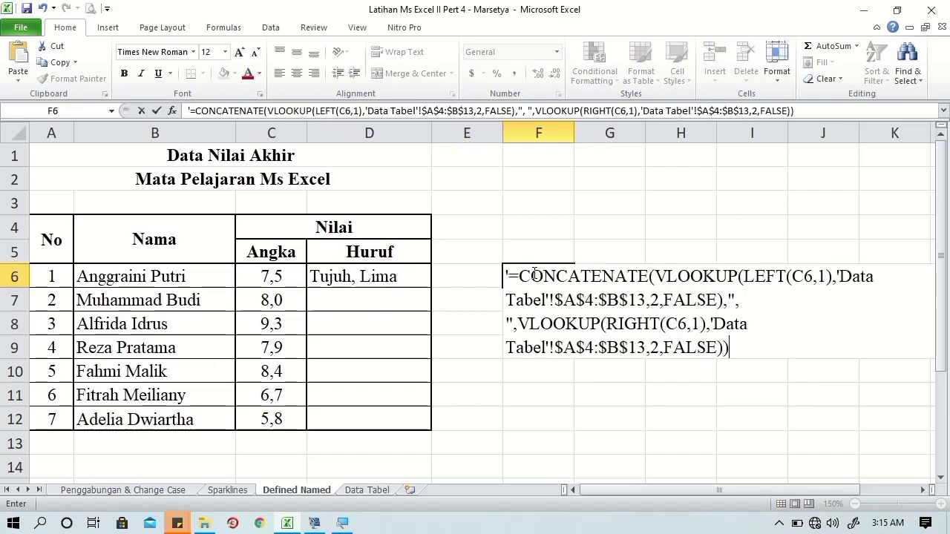
key("Return")
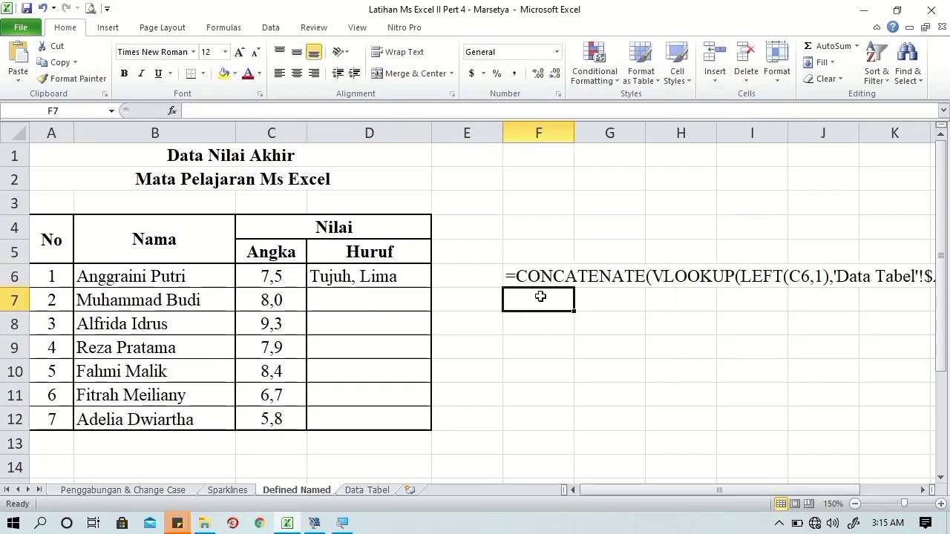
left_click(546, 281)
left_click(902, 290, "shift")
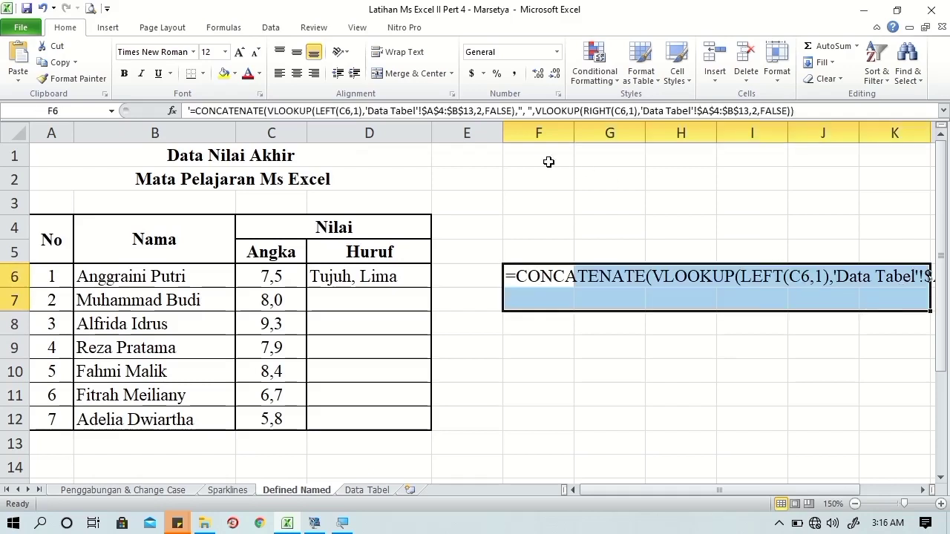
Merge, wrap and left-align the formula text, widening the block to F6:L7
left_click(382, 73)
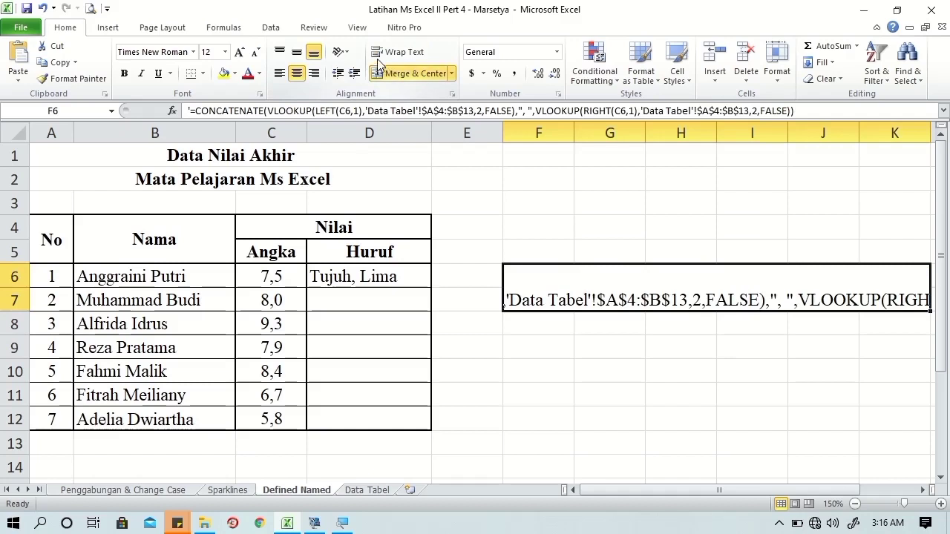
left_click(378, 56)
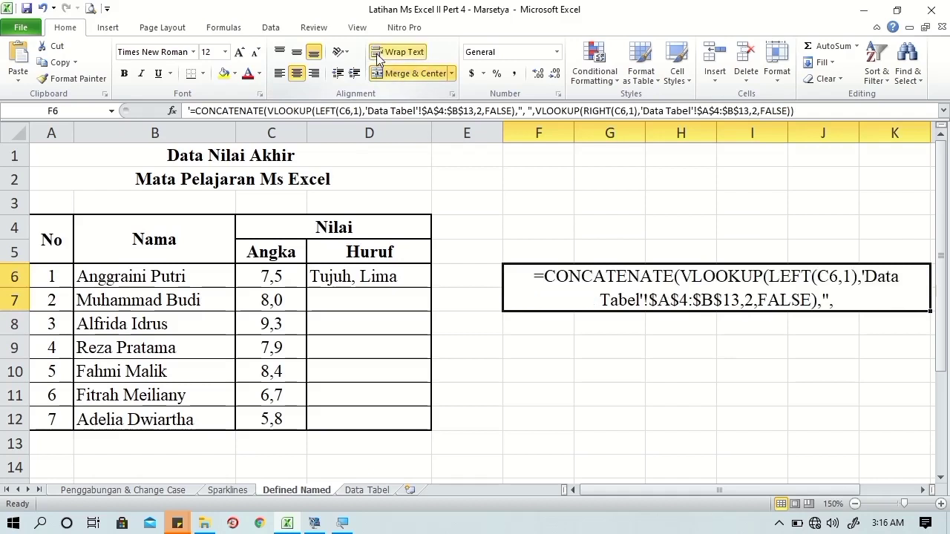
left_click(280, 73)
left_click(924, 491)
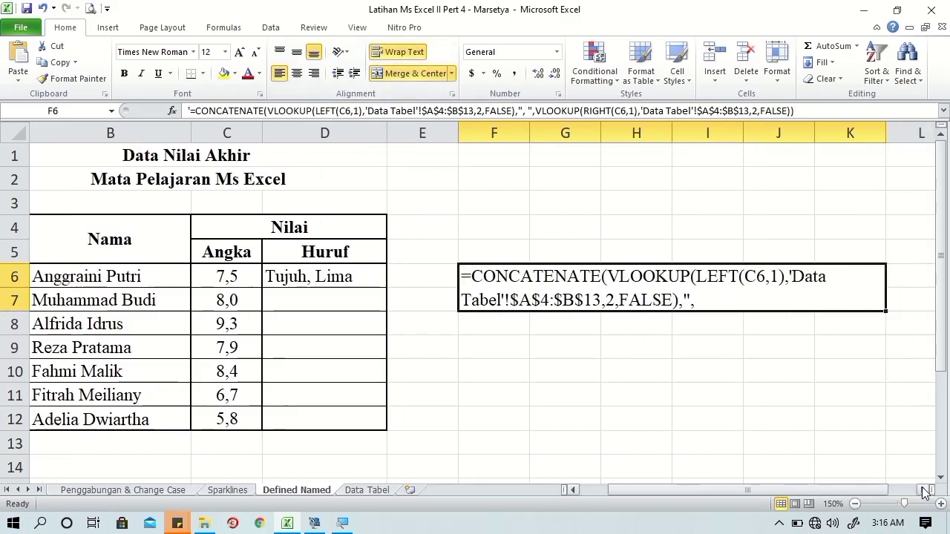
left_click(916, 300, "shift")
left_click(397, 75)
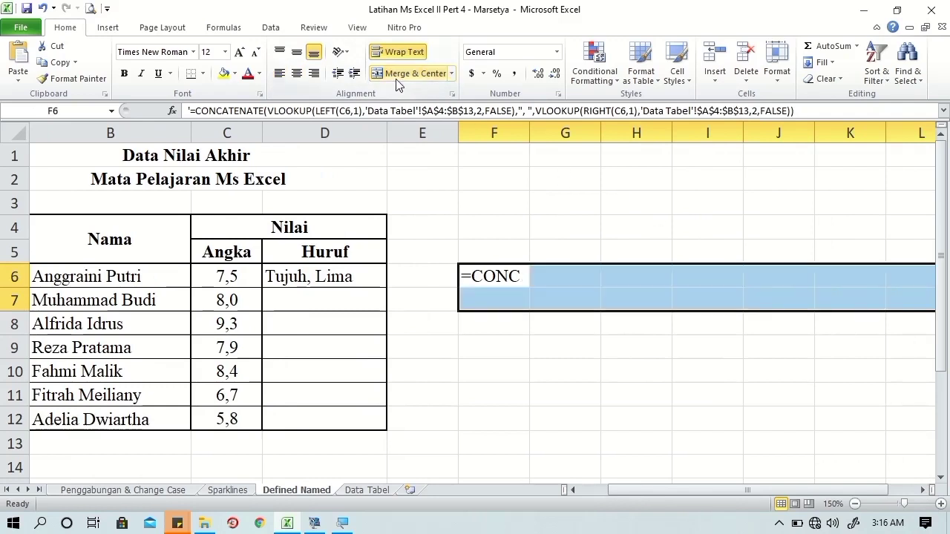
left_click(280, 73)
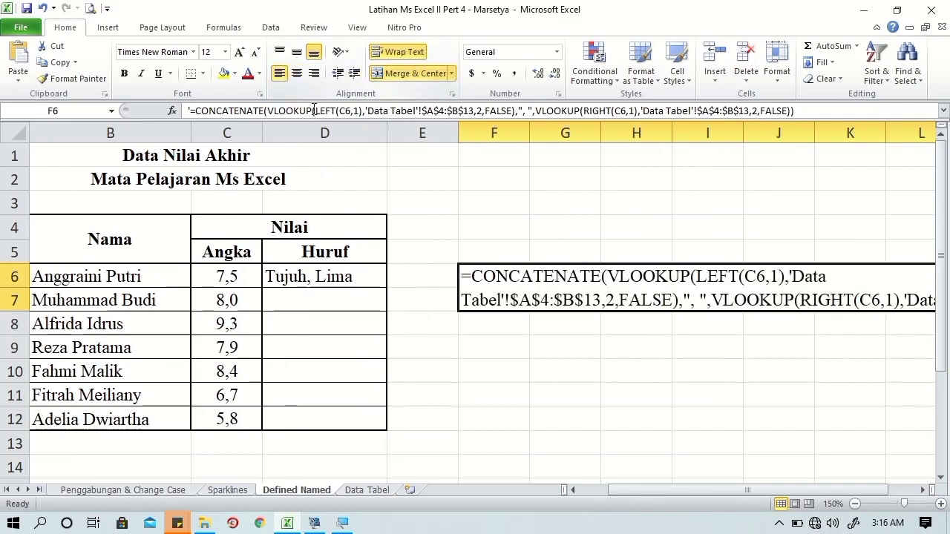
Extend the merged, left-aligned formula block to F6:M7 so it fits on two lines
double_click(607, 298)
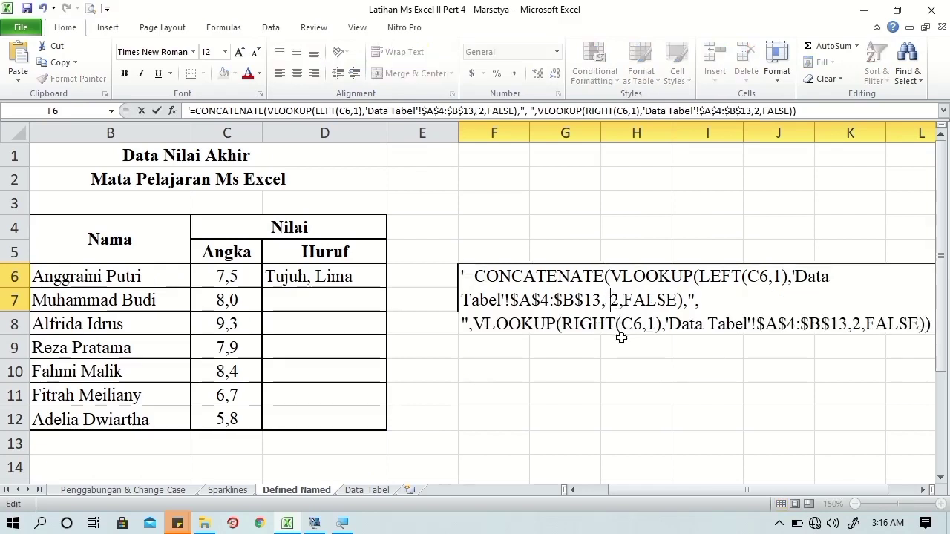
left_click(622, 340)
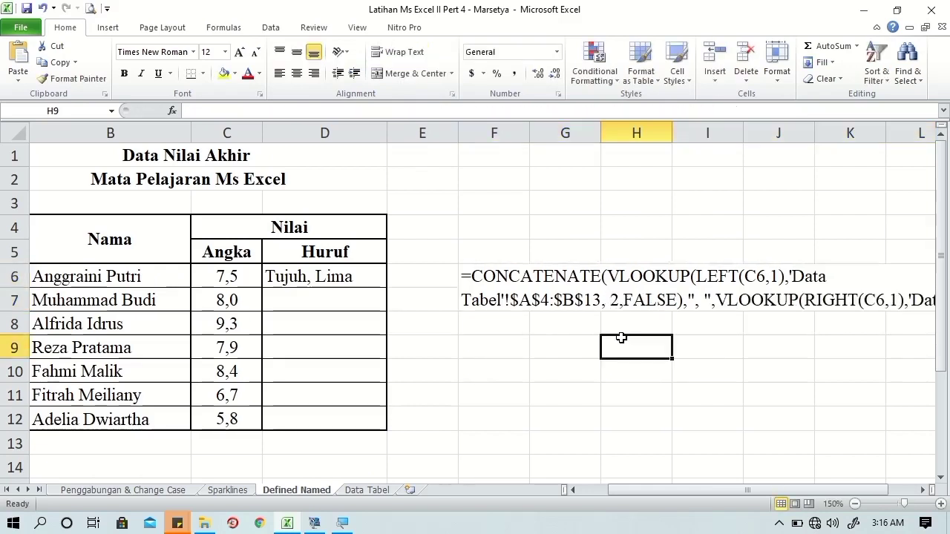
left_click(922, 490)
left_click(739, 303)
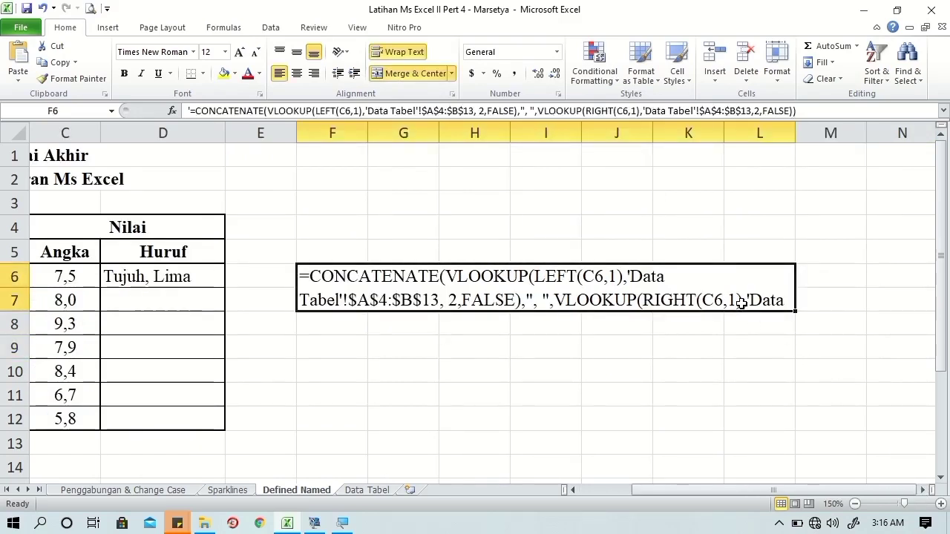
left_click_drag(793, 300, 828, 298)
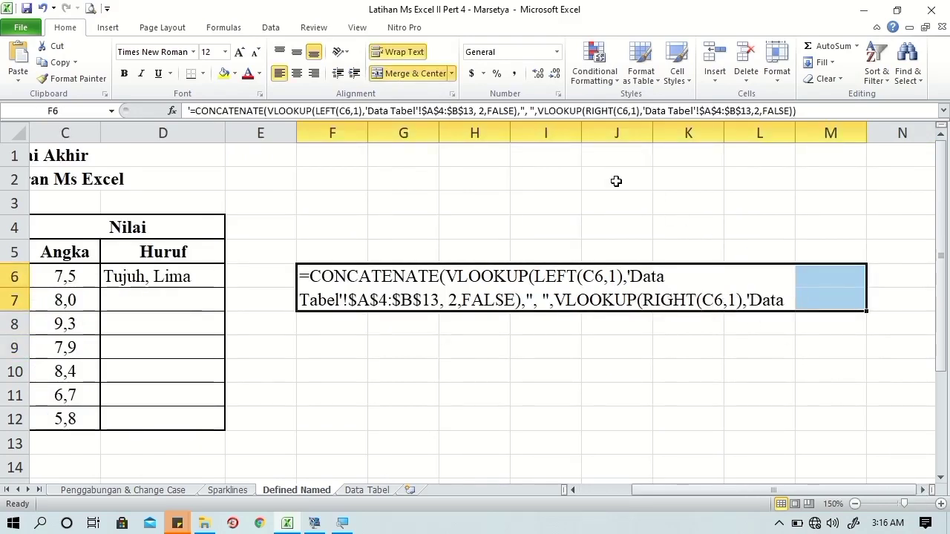
left_click(417, 74)
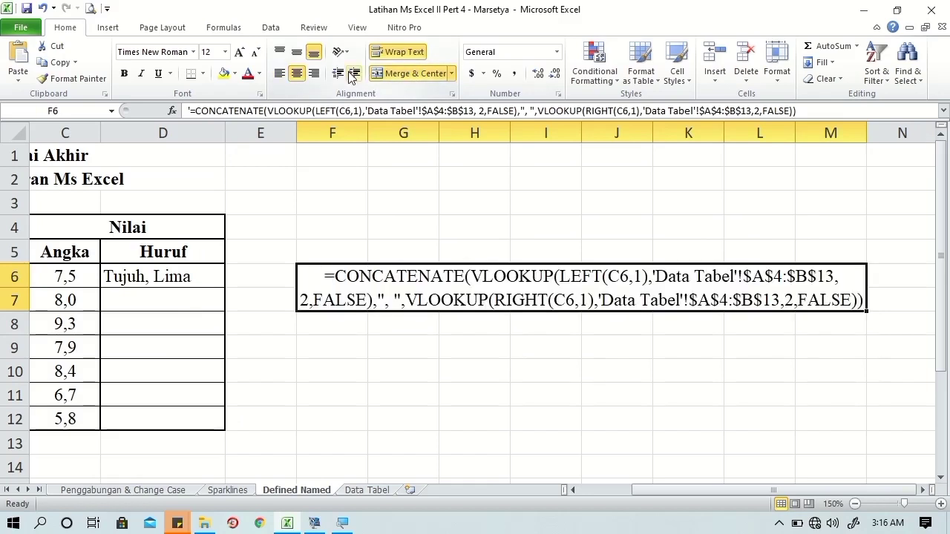
left_click(296, 74)
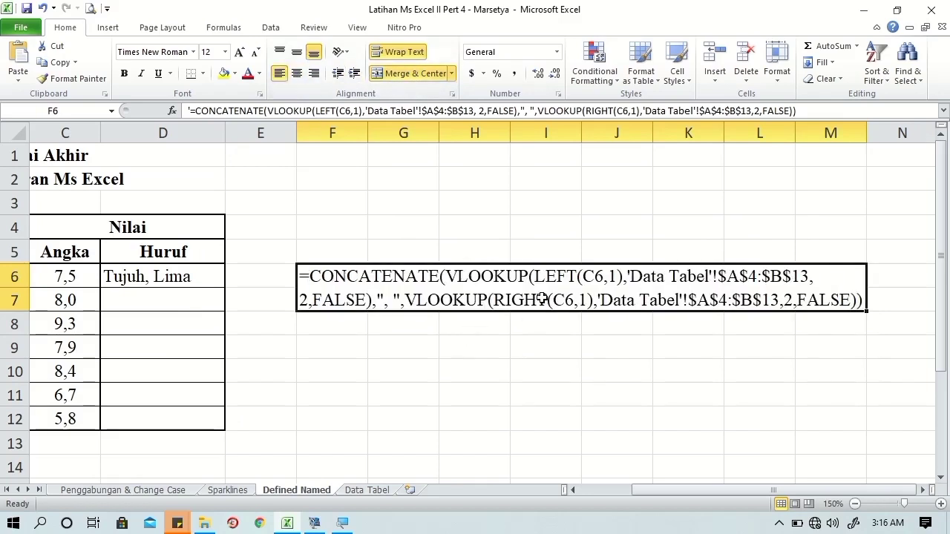
double_click(627, 278)
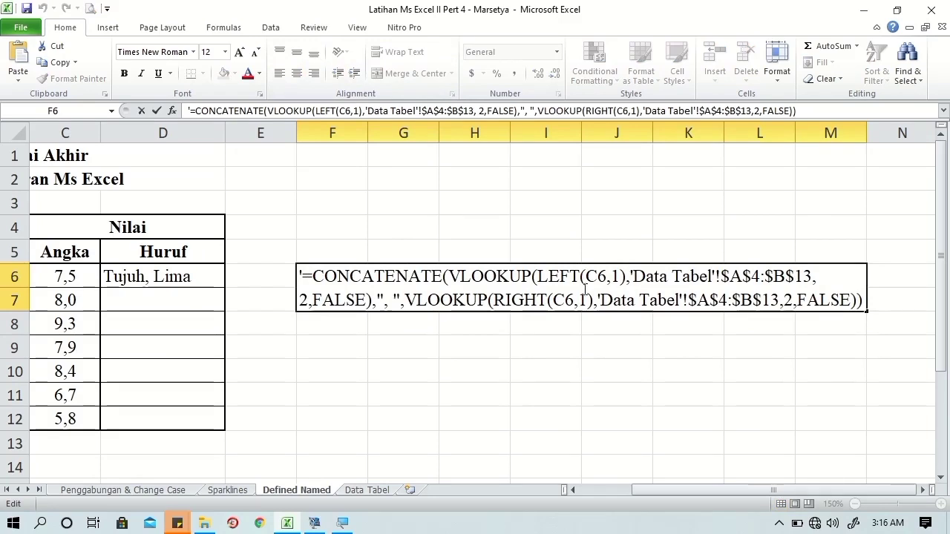
Colour the 'Data Tabel'!$A$4:$B$13 references in F6's formula text blue
left_click(812, 276, "shift")
left_click(260, 75)
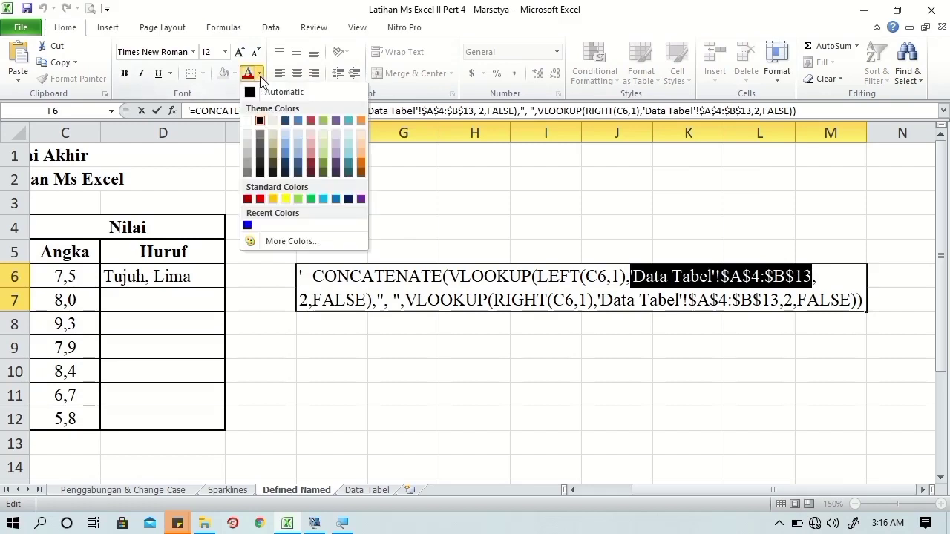
left_click(248, 227)
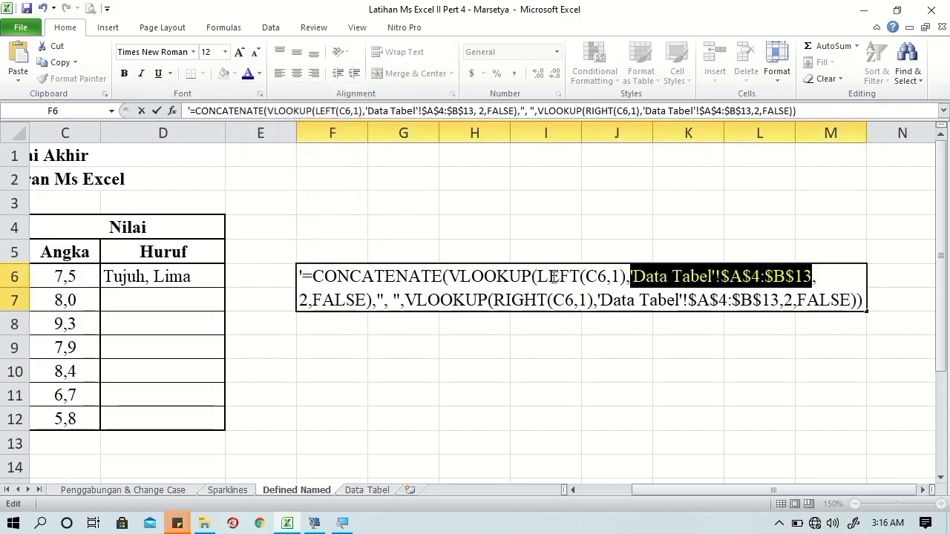
left_click(599, 294)
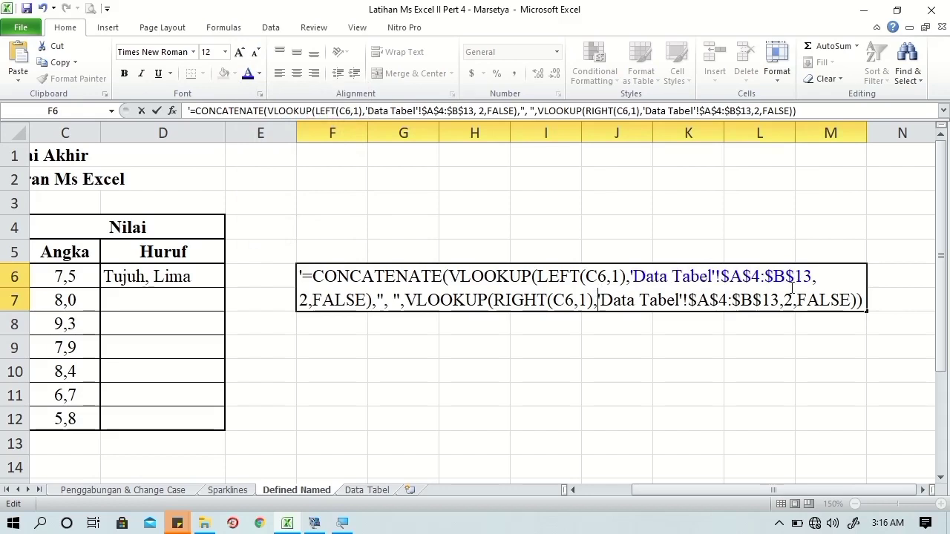
left_click(775, 293, "shift")
left_click(779, 296, "shift")
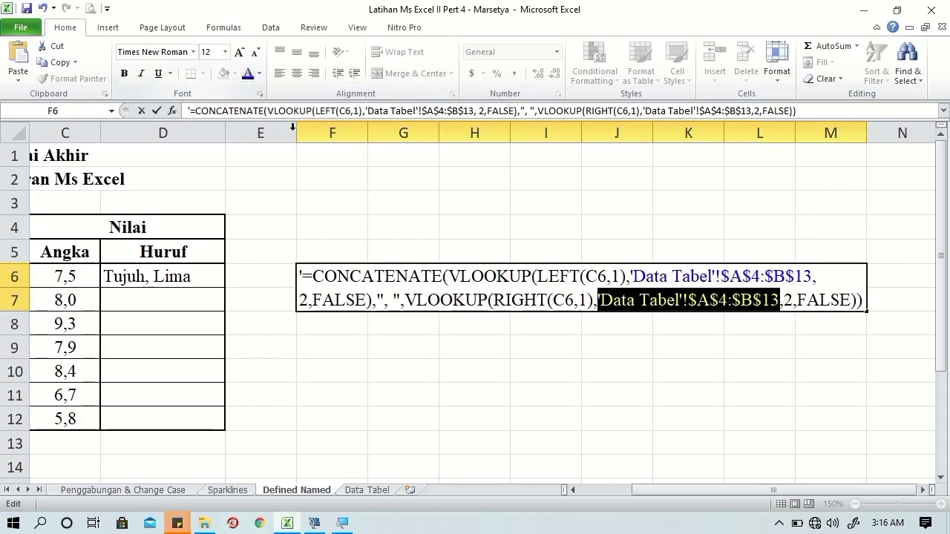
left_click(416, 234)
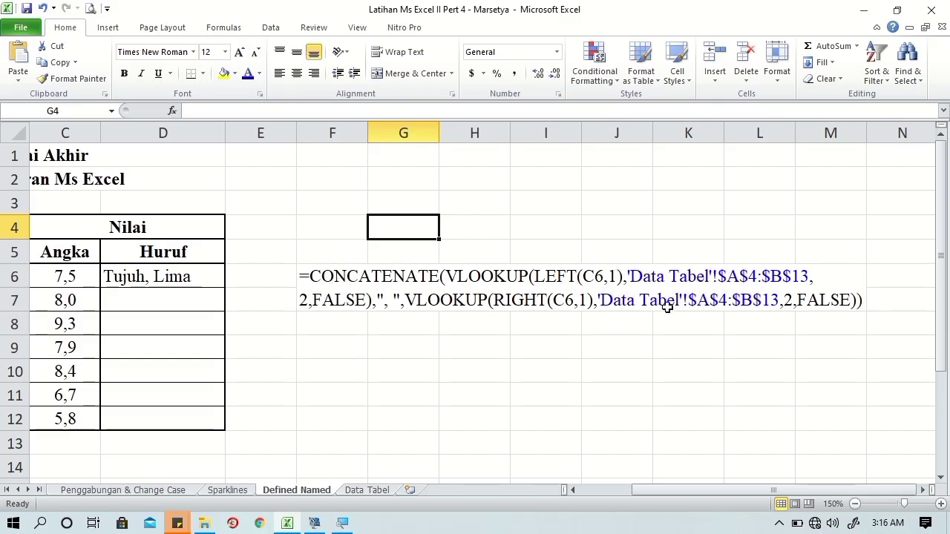
Select the 0–9 number-to-word table A4:B13 on the Data Tabel sheet
left_click_drag(645, 486, 626, 486)
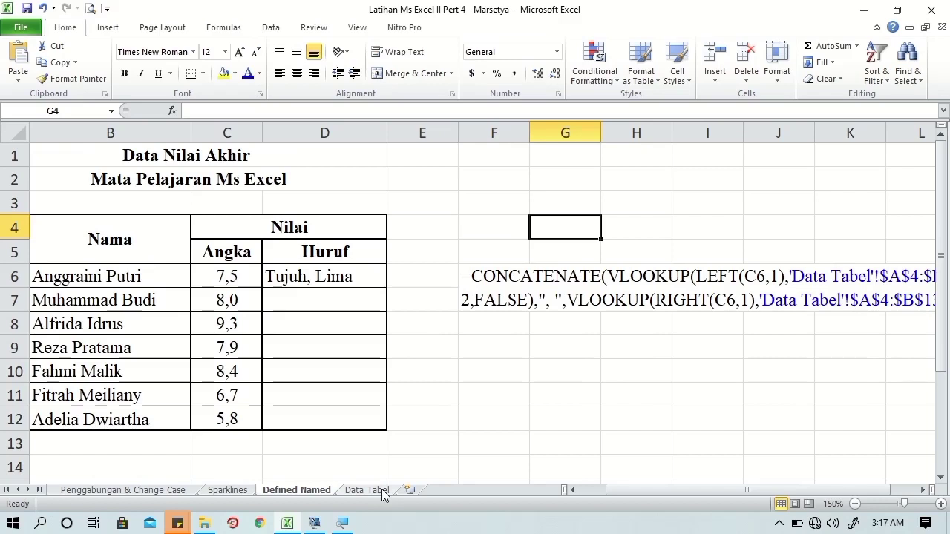
left_click(382, 492)
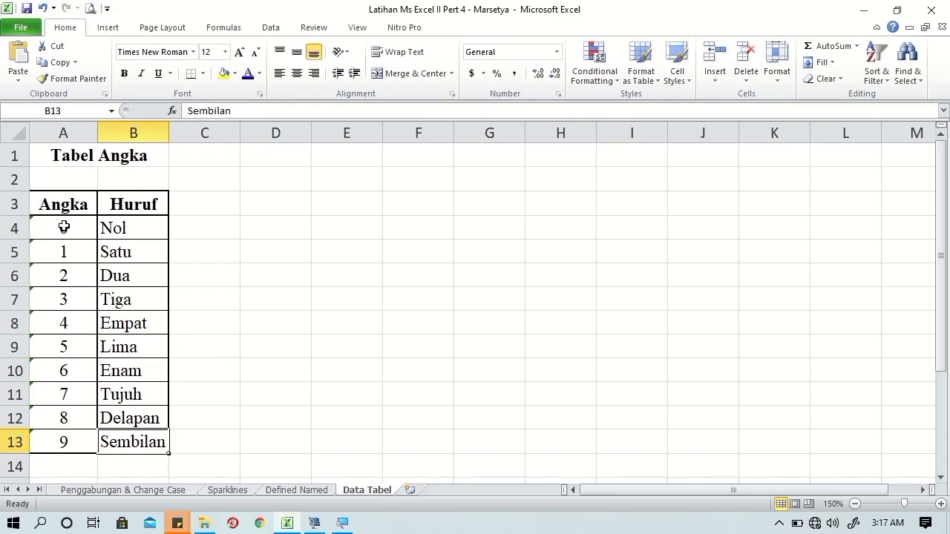
left_click(64, 226)
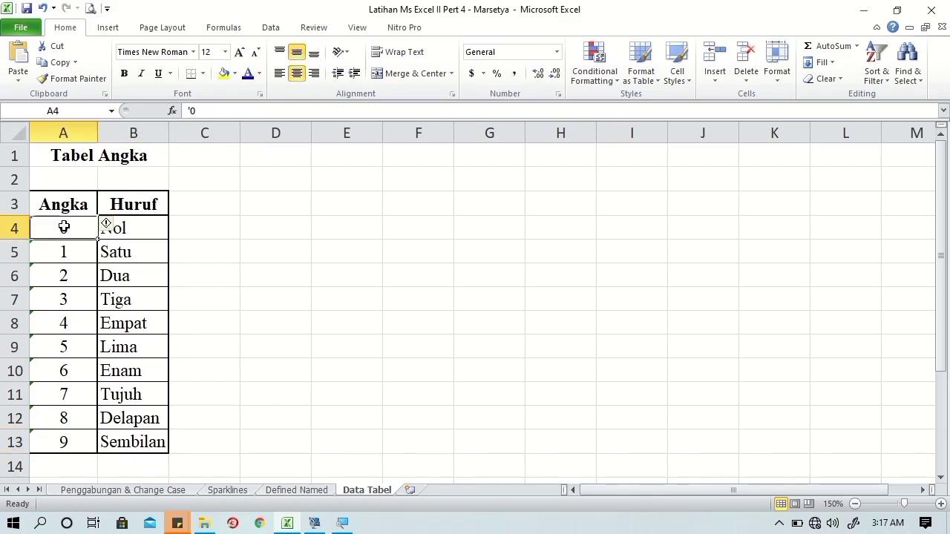
left_click(140, 438, "shift")
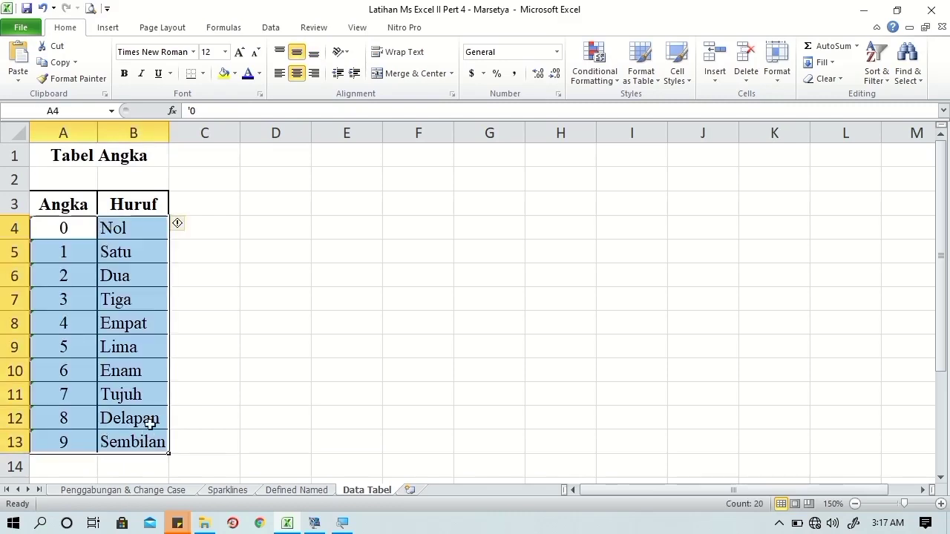
left_click(240, 30)
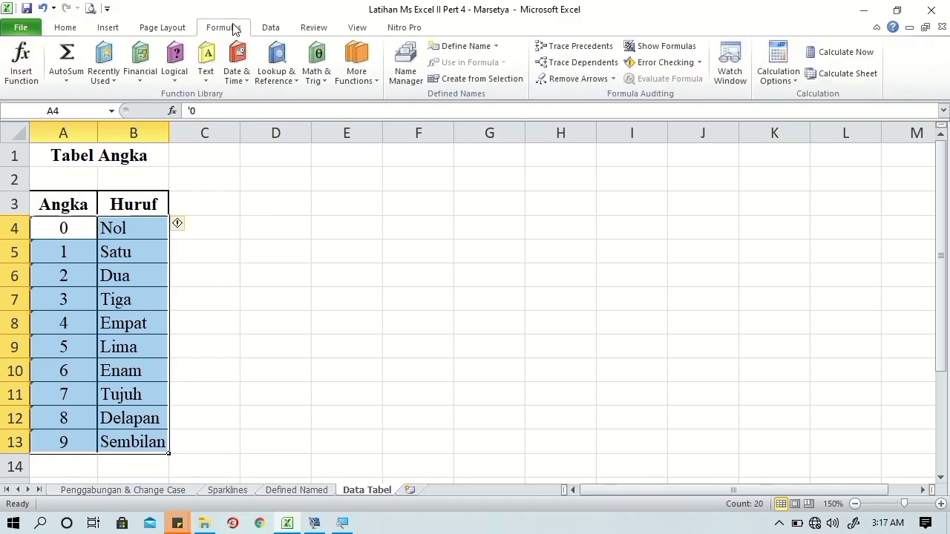
Start a new name in Name Manager called RangeData and check its scope options
left_click(401, 80)
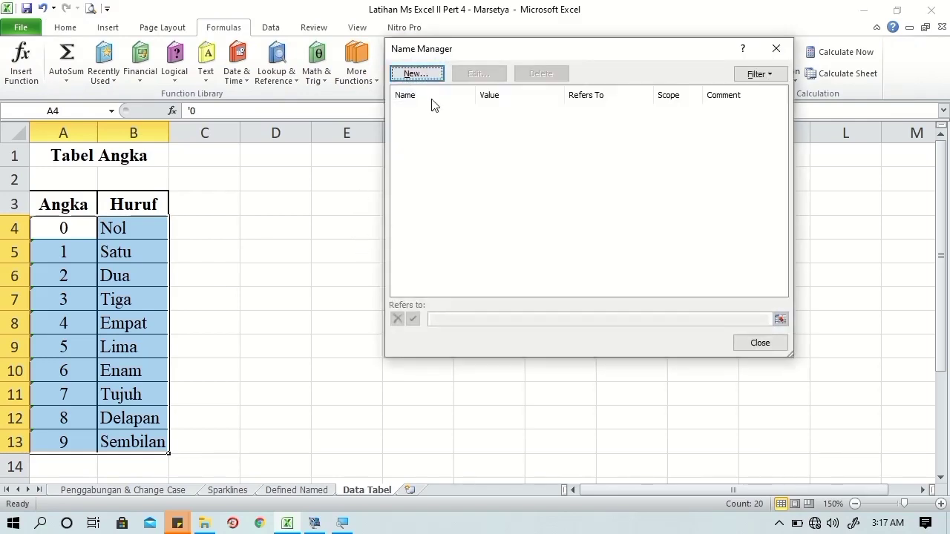
left_click_drag(447, 50, 478, 91)
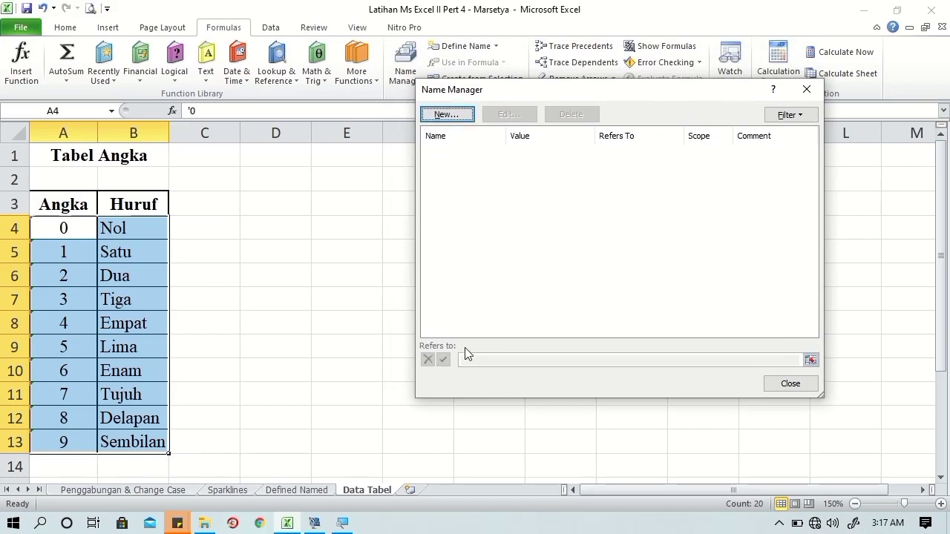
left_click(448, 115)
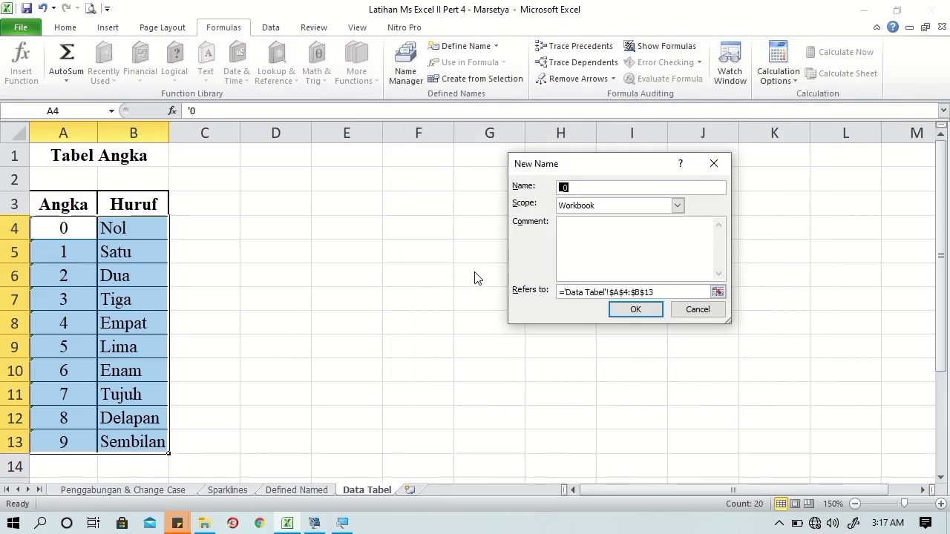
type("Ra")
type("ngeData")
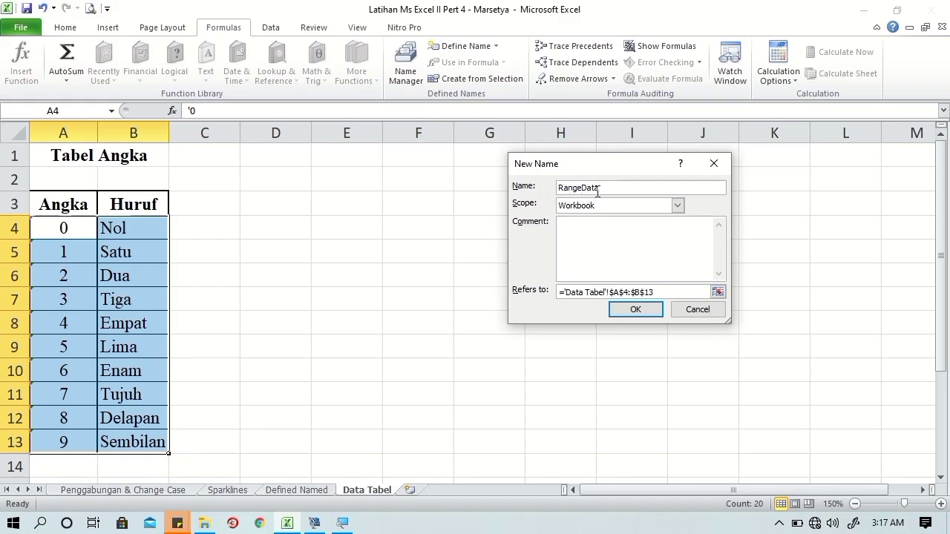
left_click(677, 207)
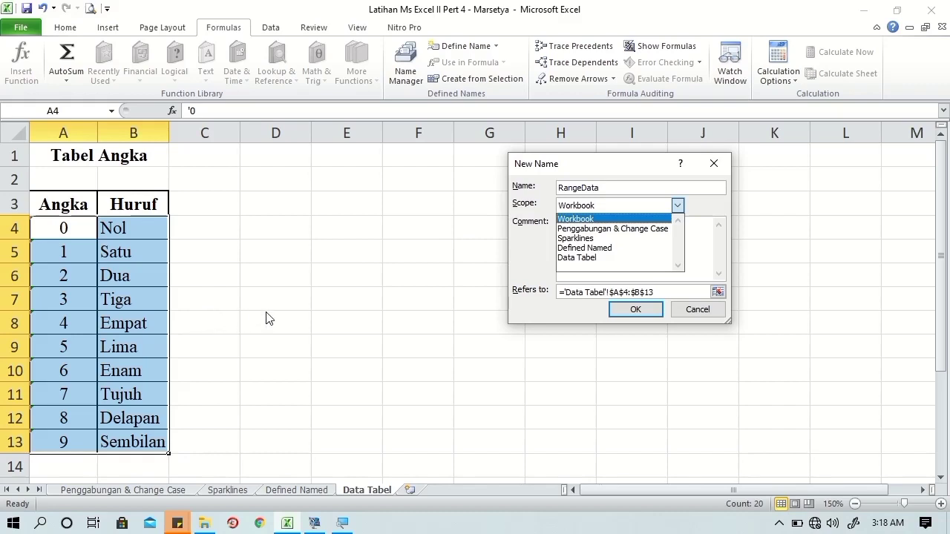
Keep RangeData's scope as Workbook, add the comment 'Tabel Angka', and save the name
left_click(585, 223)
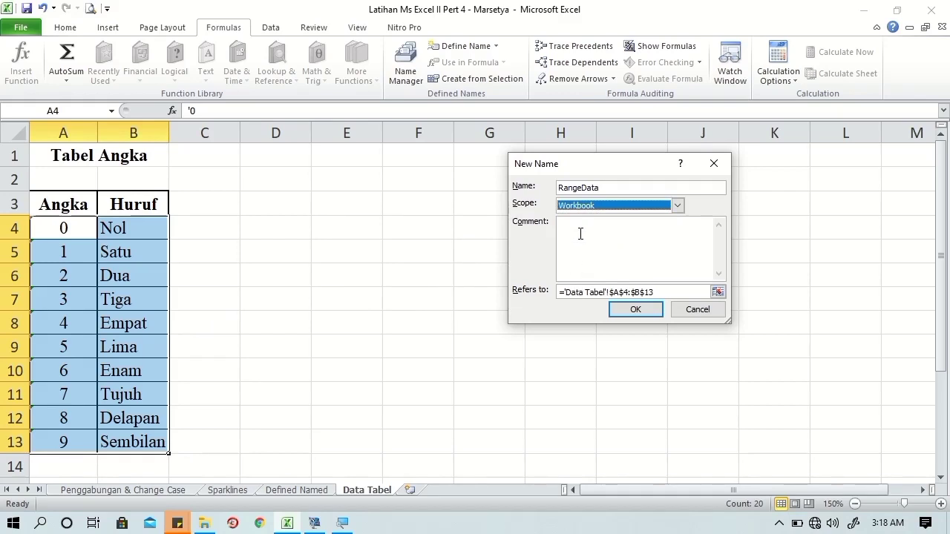
left_click(582, 233)
type("Ta")
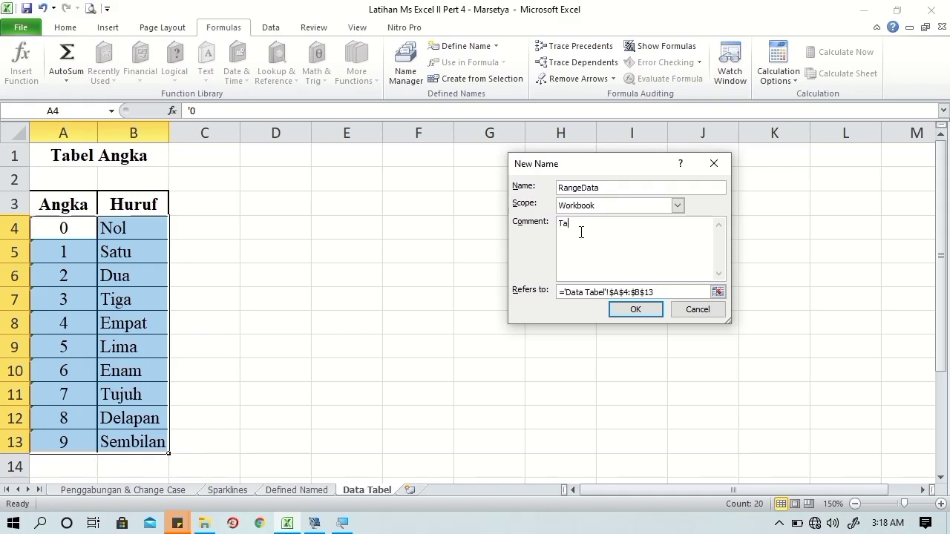
type("bel Angka")
left_click(636, 310)
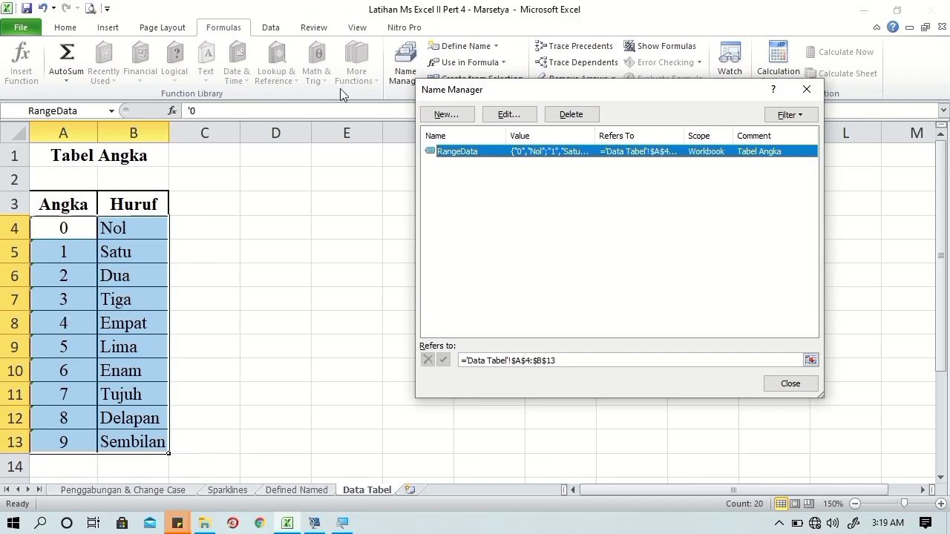
Create RangeData1 scoped to the Data Tabel sheet with comment 'Tabel Angka', then close Name Manager
left_click(461, 119)
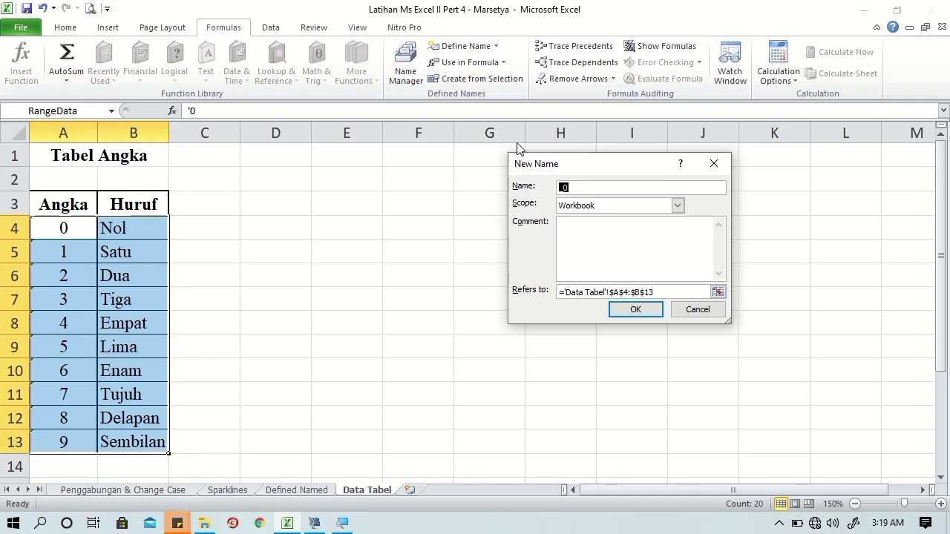
type("RangeD")
type("ata1")
left_click(626, 207)
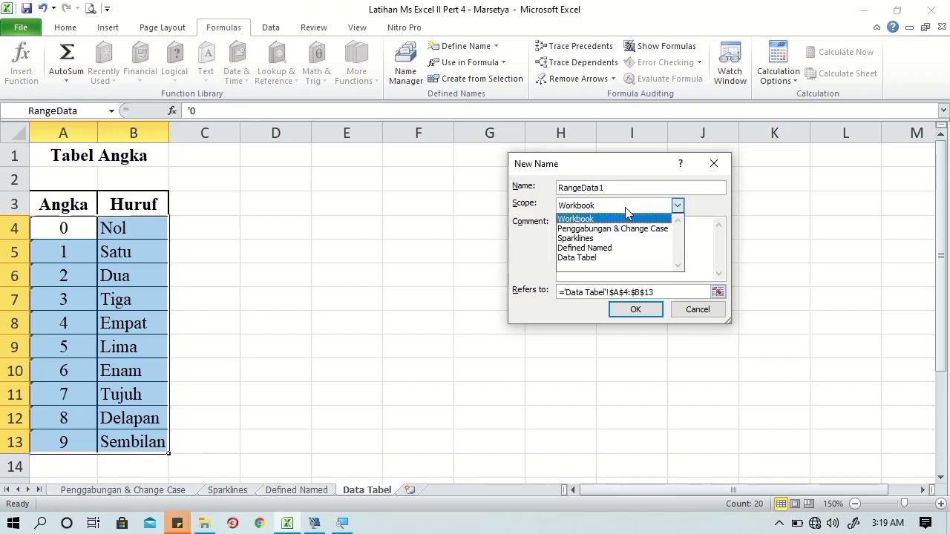
left_click(582, 260)
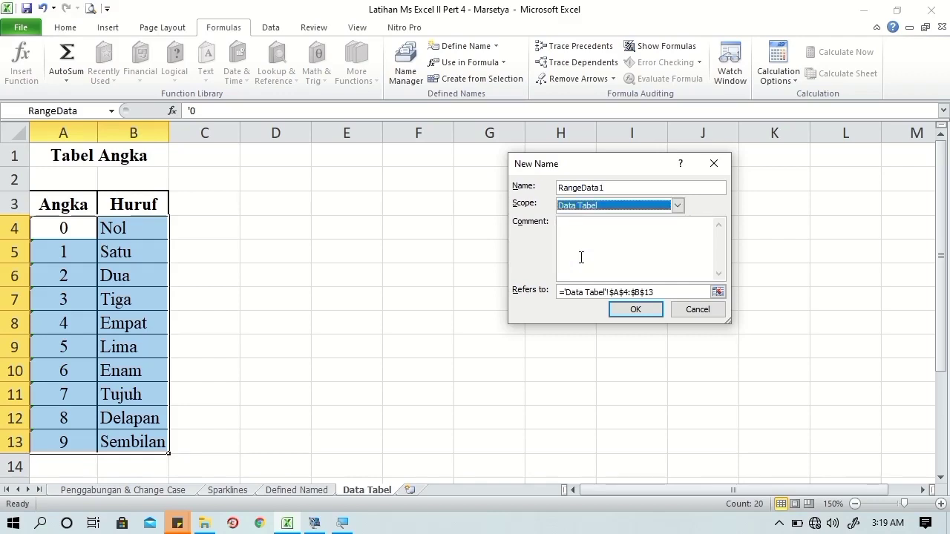
left_click(584, 233)
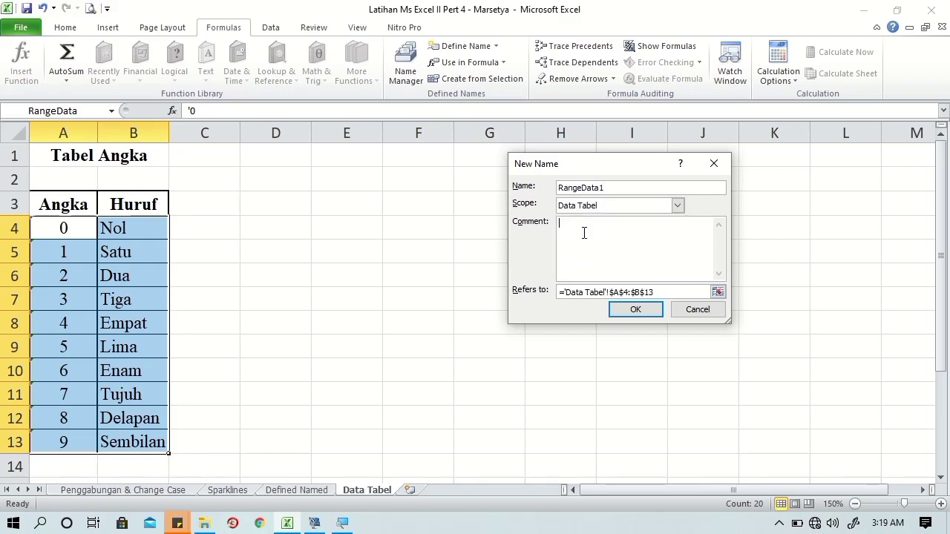
type("Ta")
type("bel Ang")
type("ka")
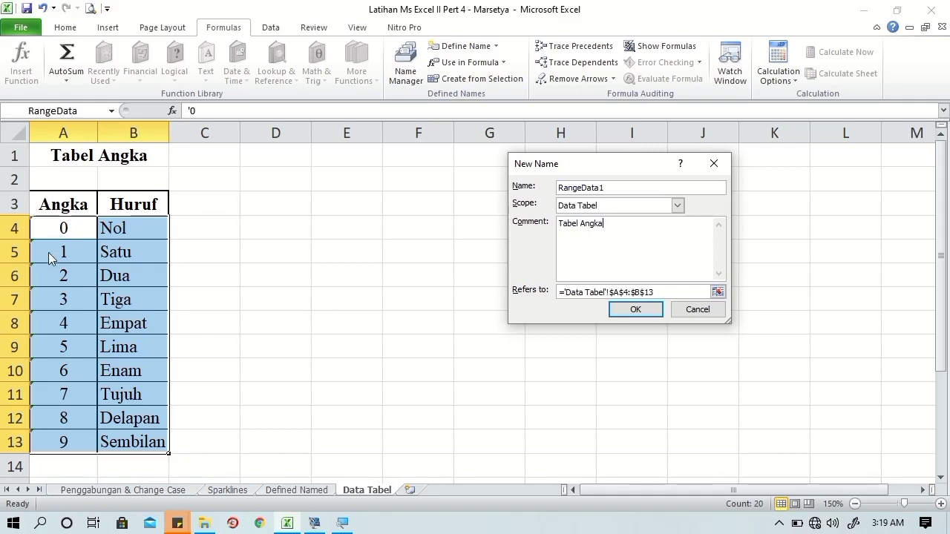
left_click(632, 311)
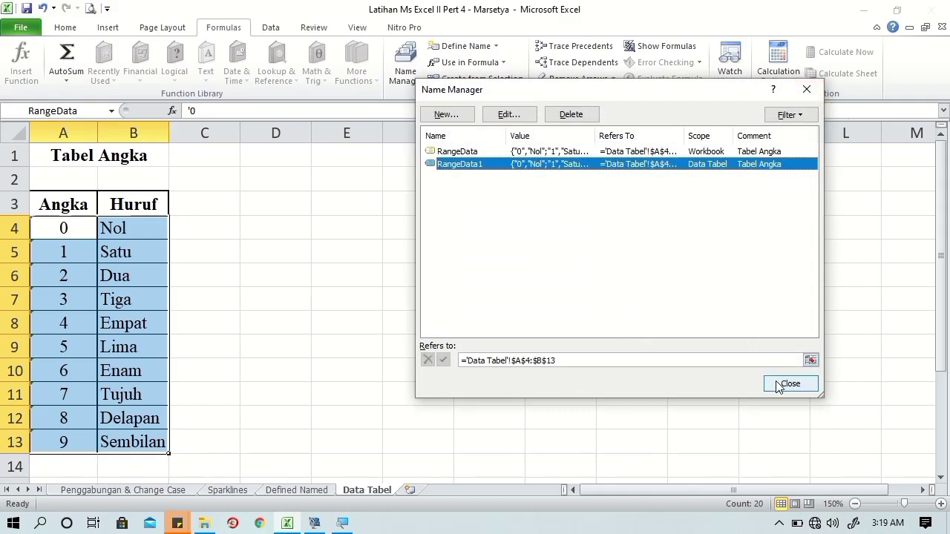
left_click(778, 386)
left_click(336, 239)
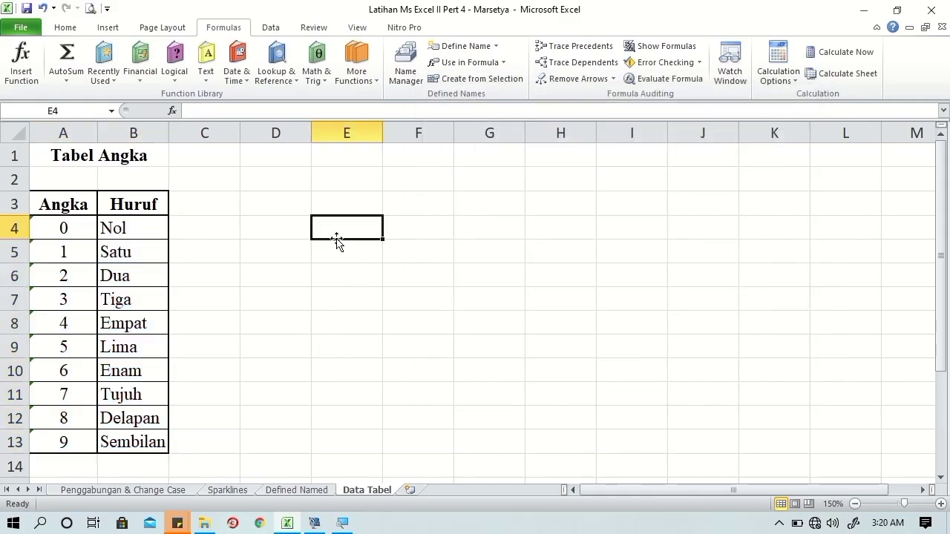
type("=")
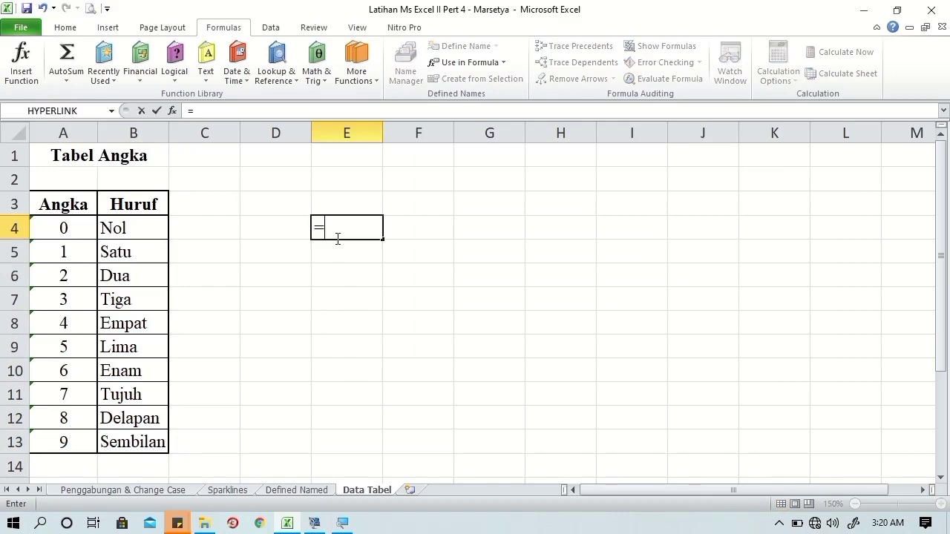
type("rag")
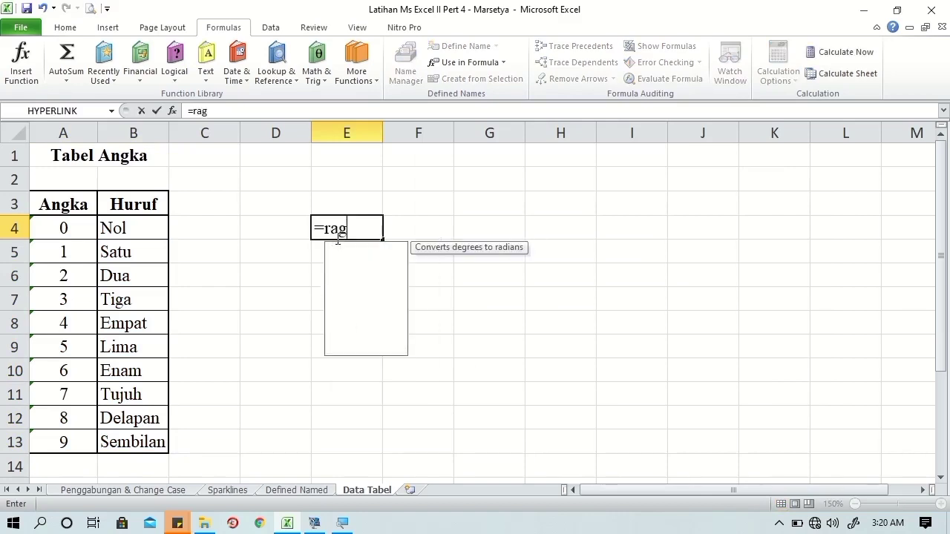
type("e")
key("BackSpace")
key("BackSpace")
type("ng")
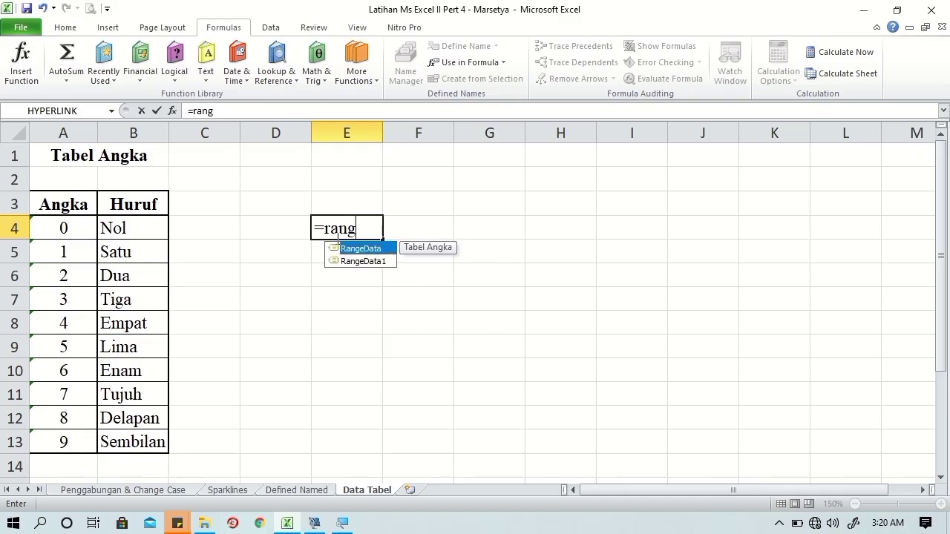
key("BackSpace")
key("BackSpace")
key("BackSpace")
key("BackSpace")
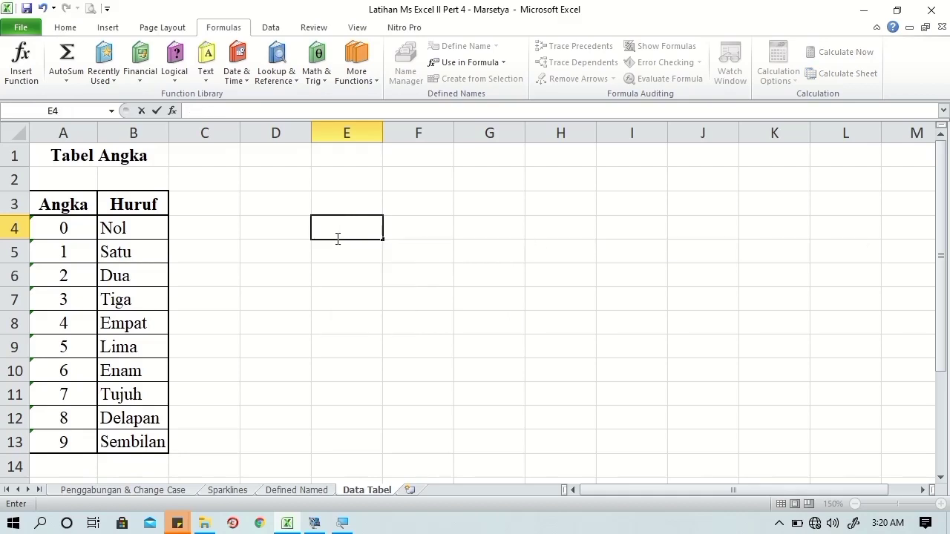
On the Defined Named sheet, test =range autocomplete in G4, cancel it, then go to Sparklines
left_click(298, 491)
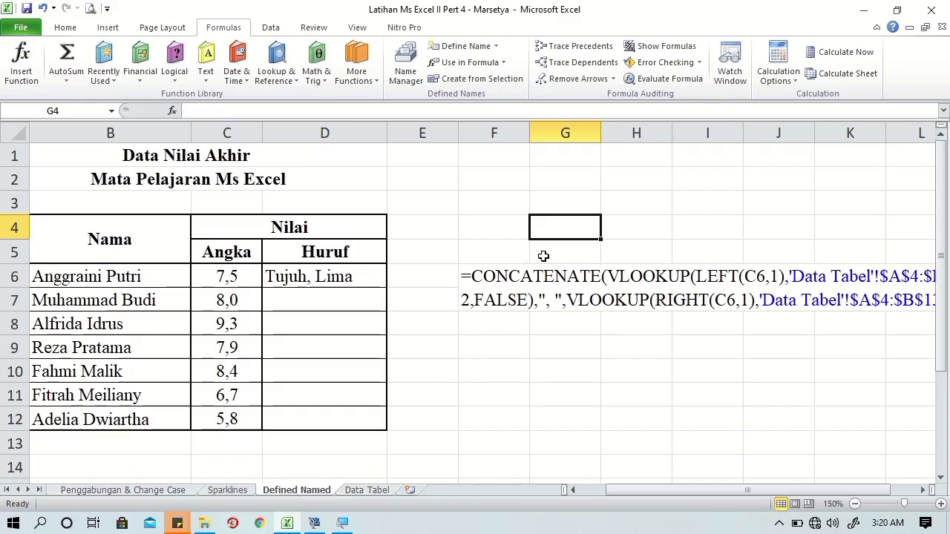
type("=")
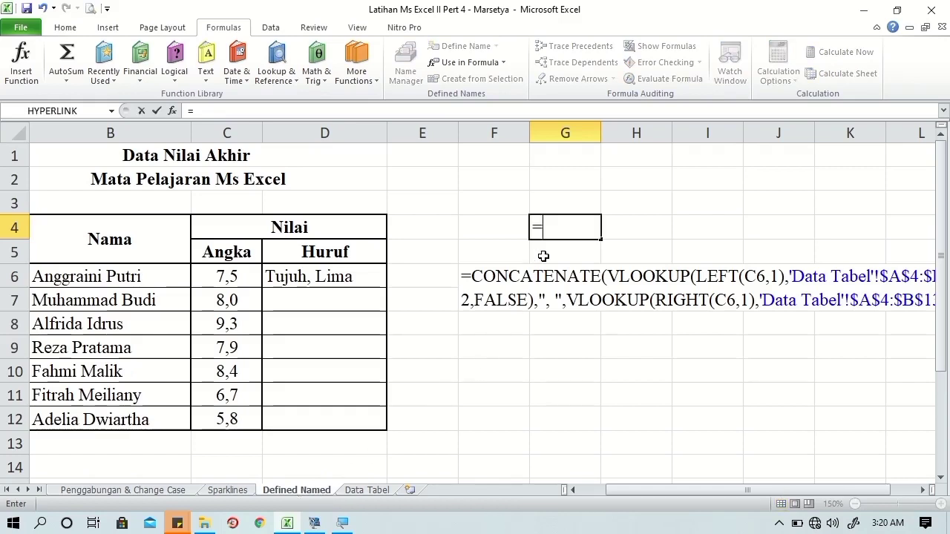
type("ra")
key("Down")
key("Down")
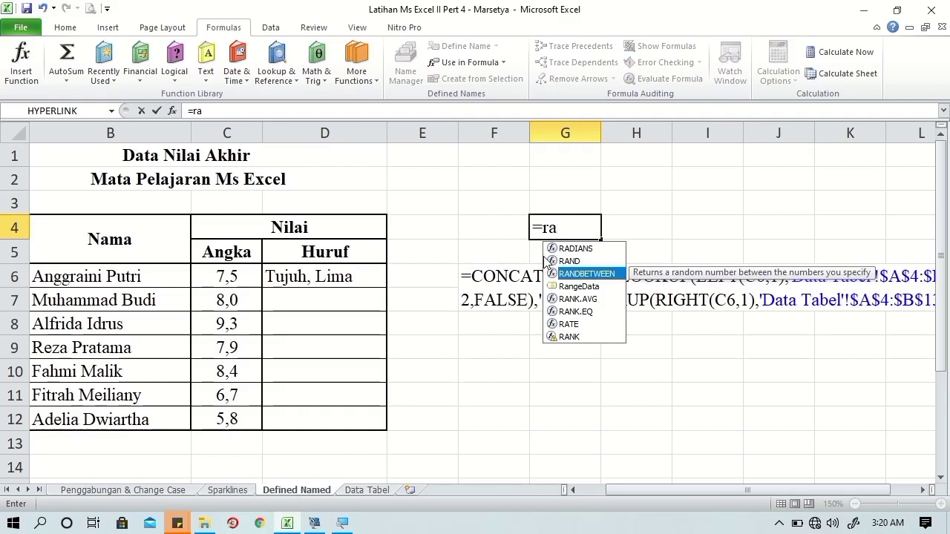
type("nge")
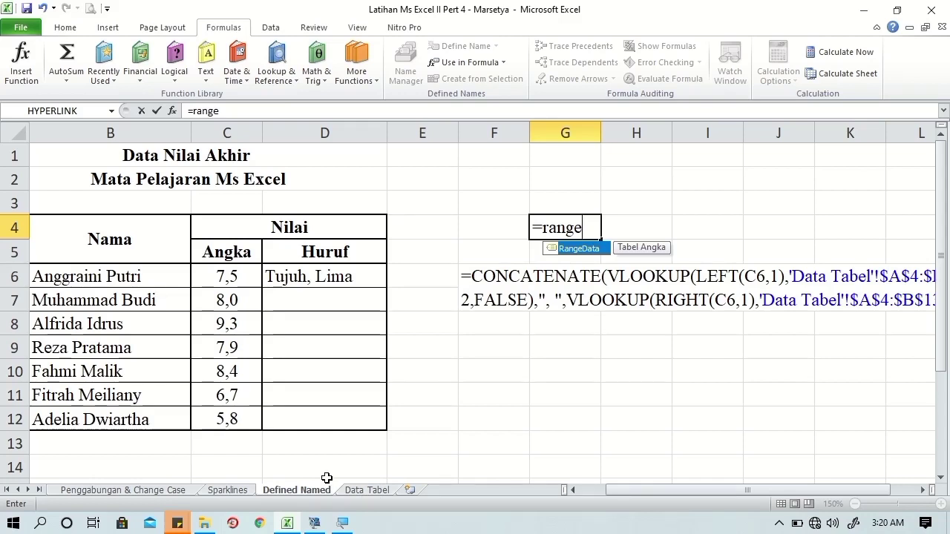
key("BackSpace")
key("Escape")
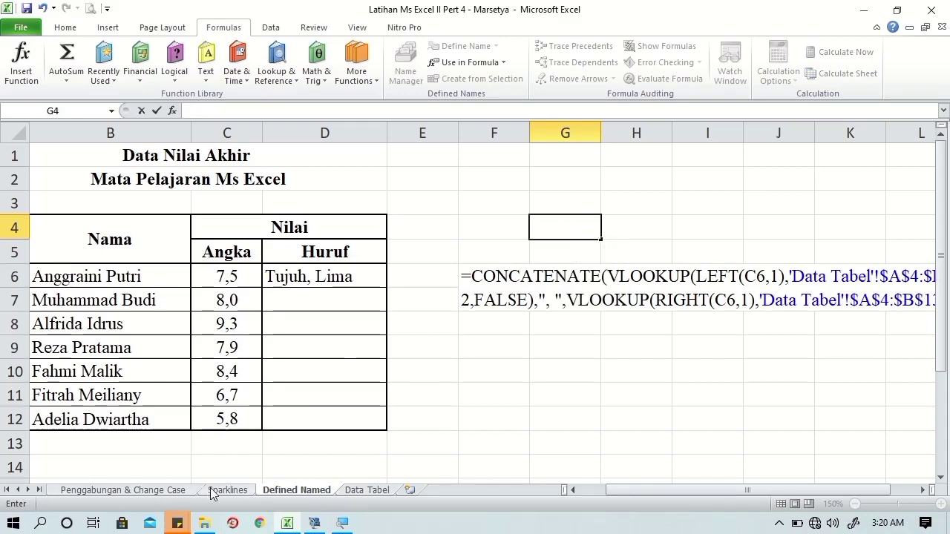
left_click(215, 492)
double_click(717, 238)
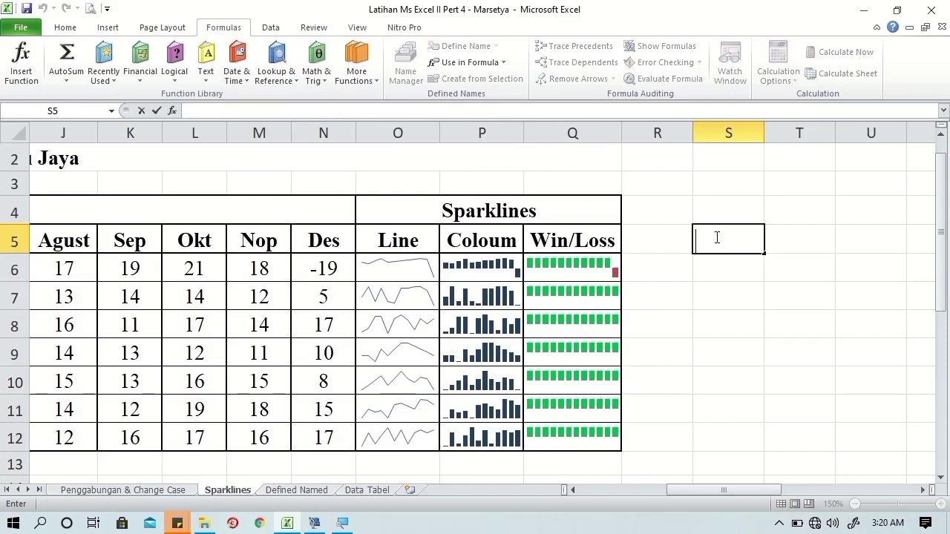
type("=rang")
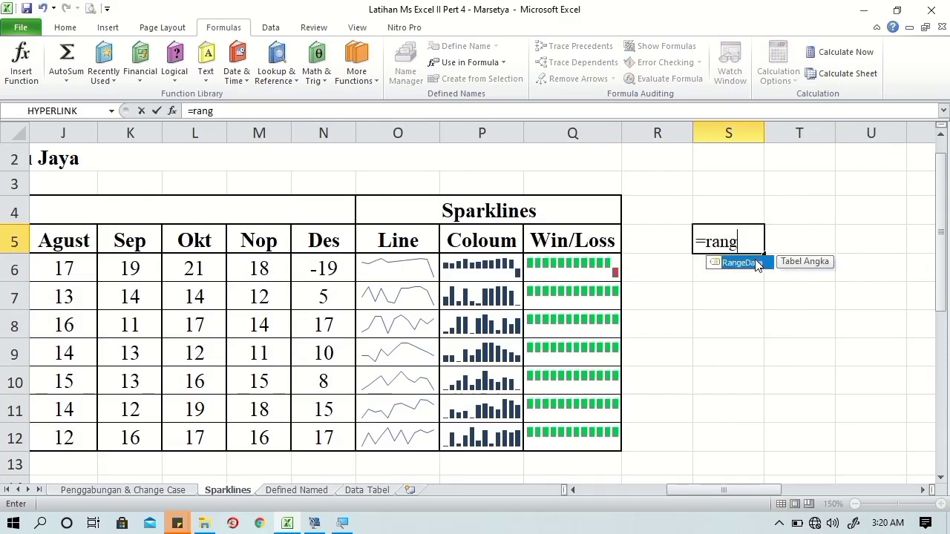
key("BackSpace")
key("BackSpace")
key("BackSpace")
key("BackSpace")
key("BackSpace")
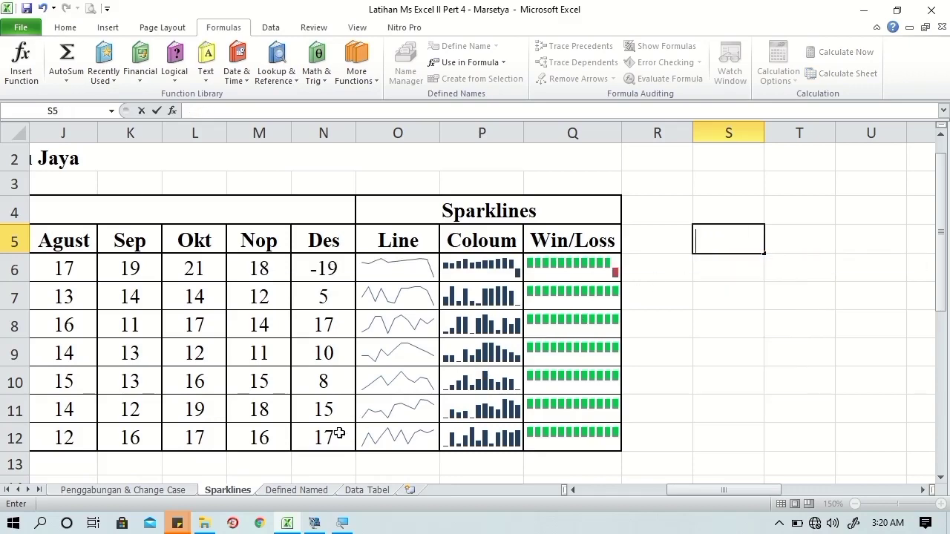
left_click(122, 491)
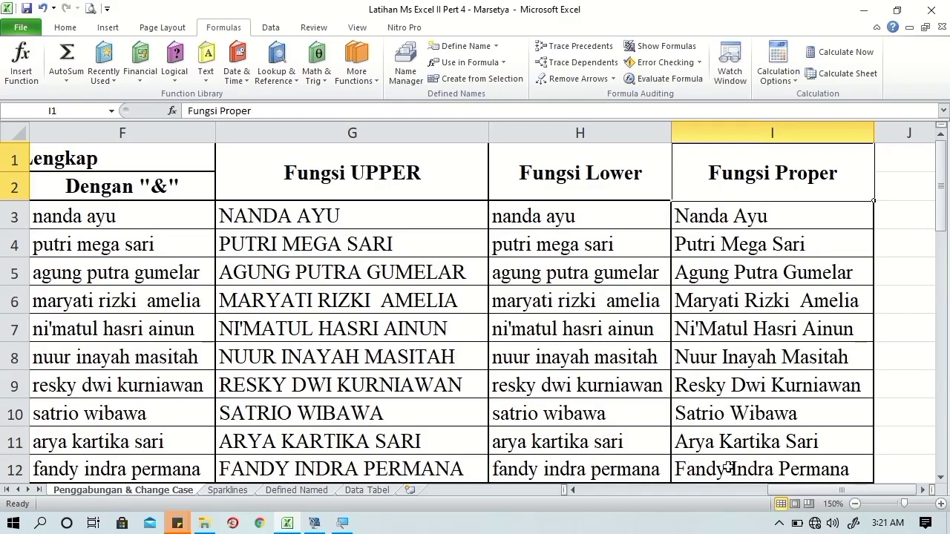
left_click(922, 490)
left_click(922, 489)
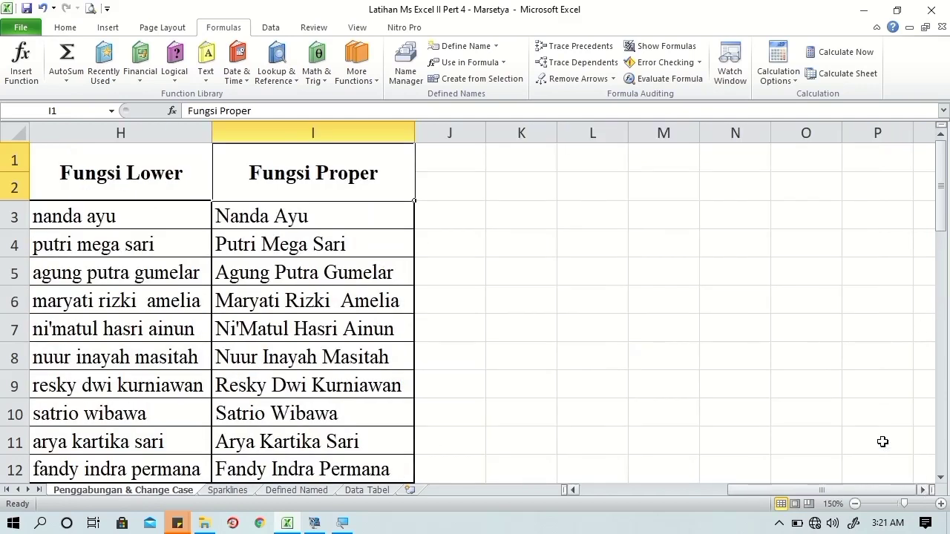
left_click(607, 217)
key("BackSpace")
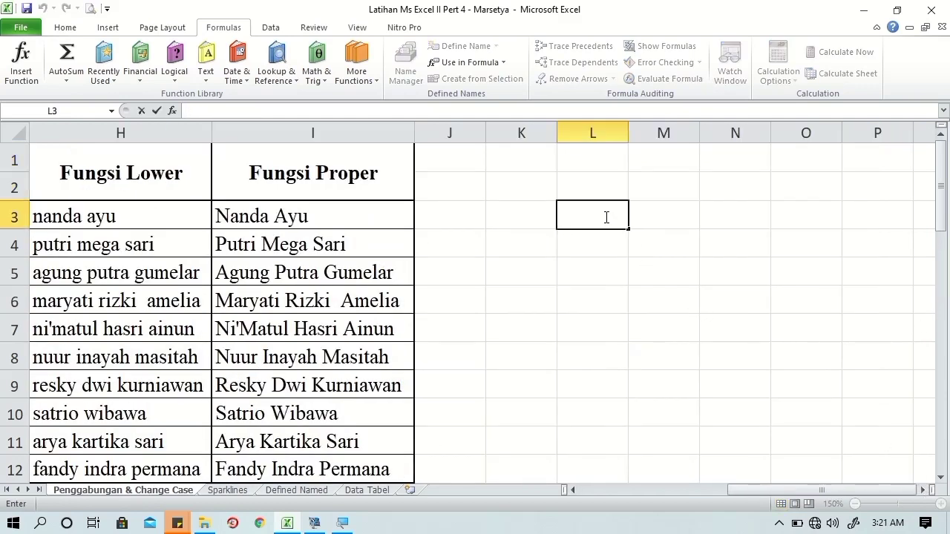
type("=ran")
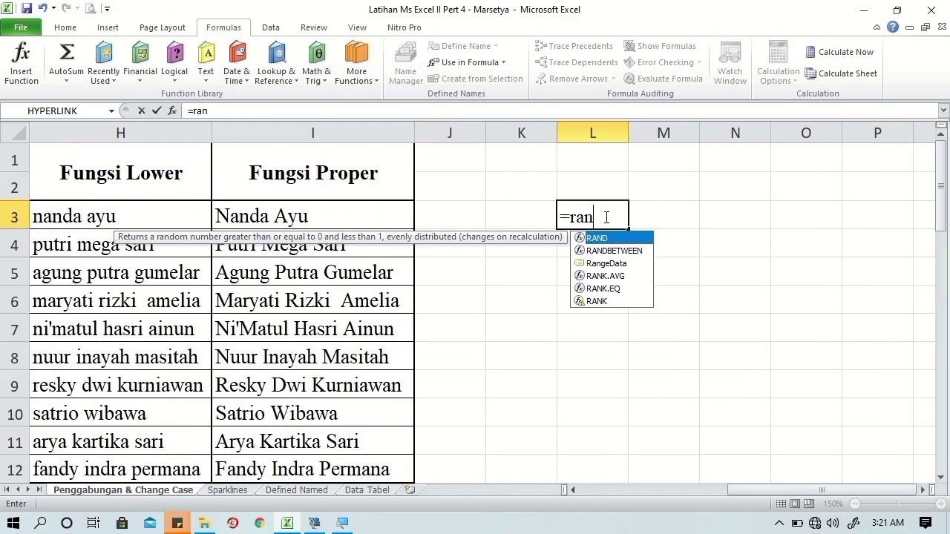
type("g")
key("BackSpace")
key("BackSpace")
key("BackSpace")
key("BackSpace")
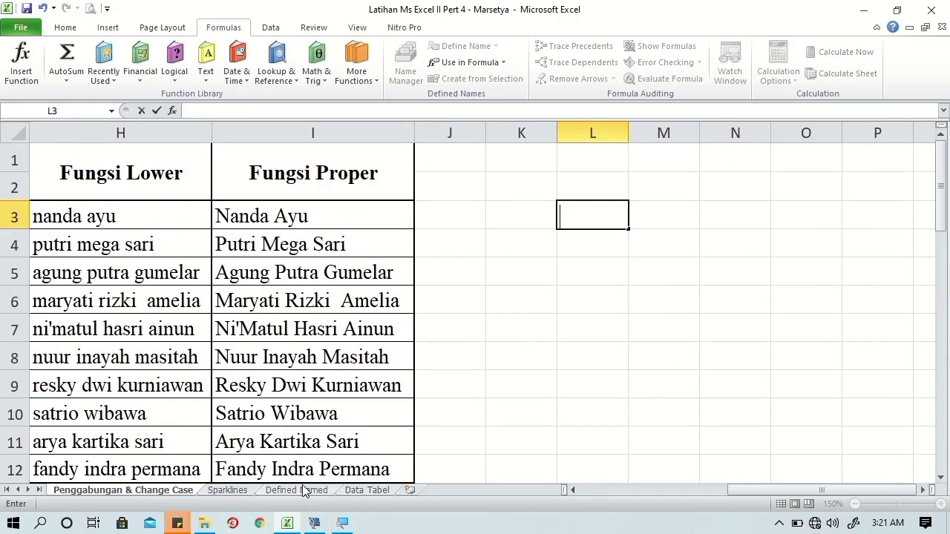
left_click(300, 490)
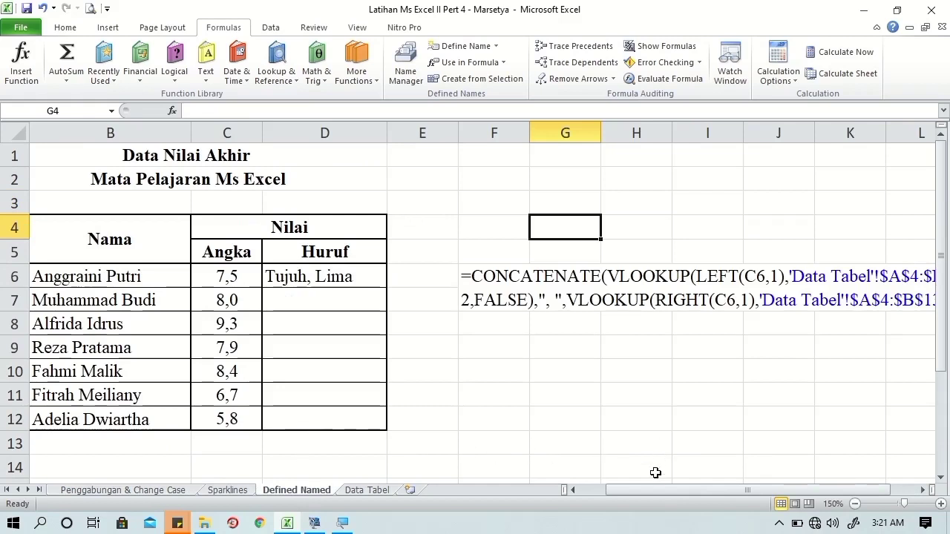
left_click_drag(650, 490, 596, 493)
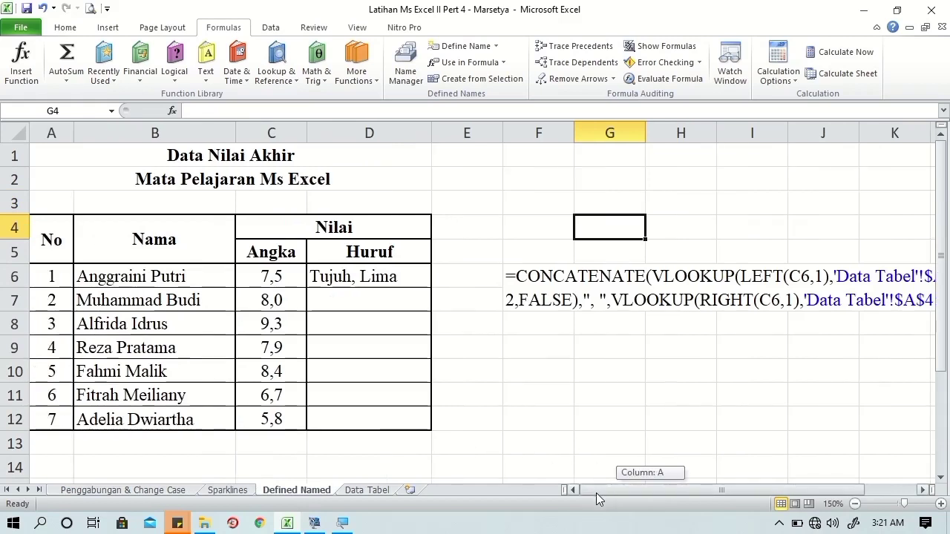
left_click(394, 373)
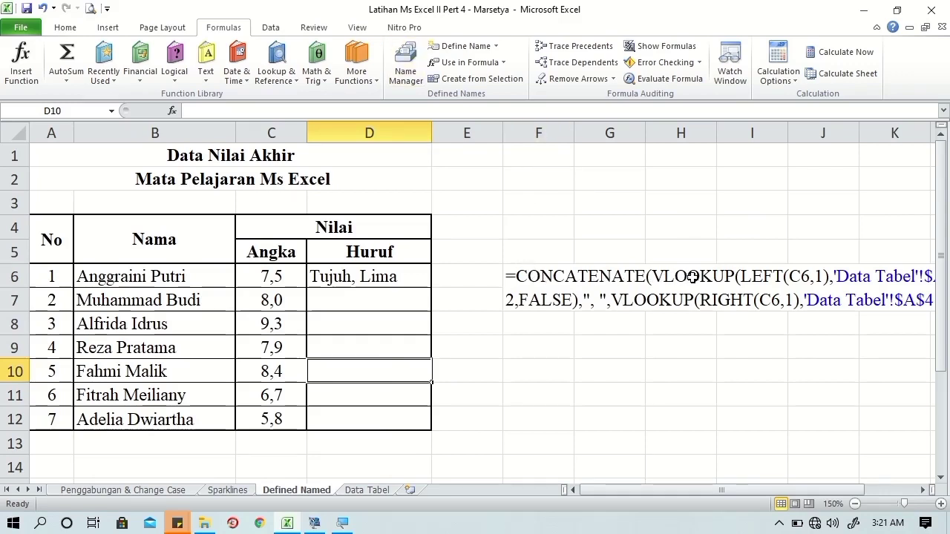
In D10, start the formula =CONCATENATE(VLOOKUP(LEFT(C10,1), for the first digit
double_click(374, 373)
type("=")
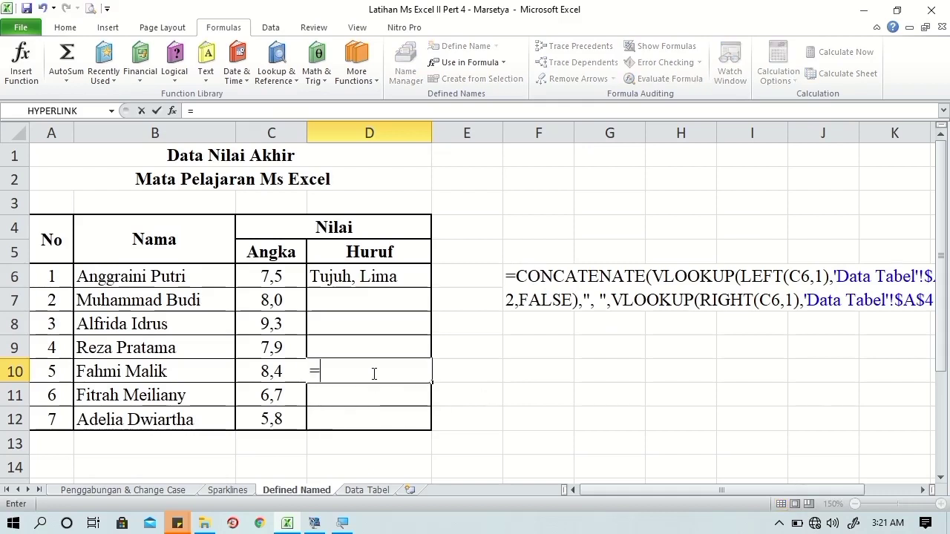
type("v")
key("BackSpace")
type("con")
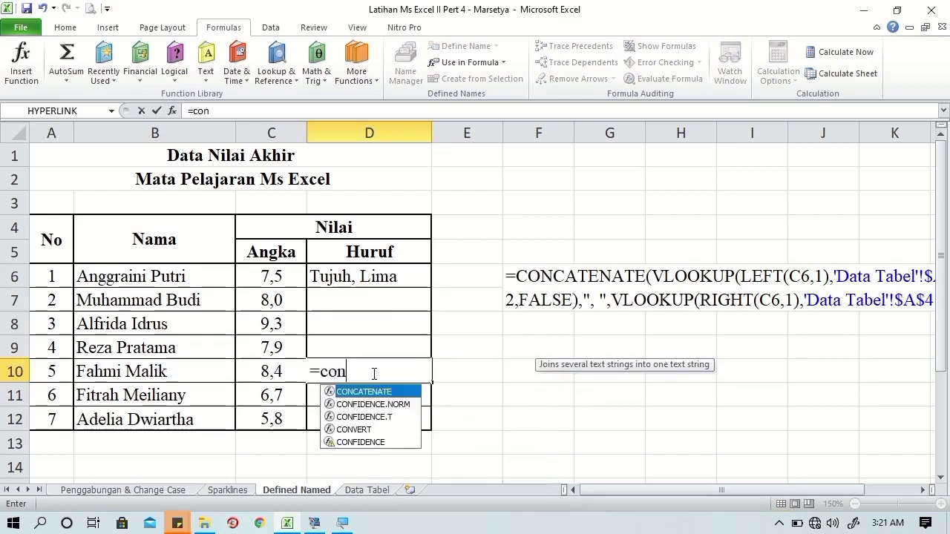
key("Tab")
type("v")
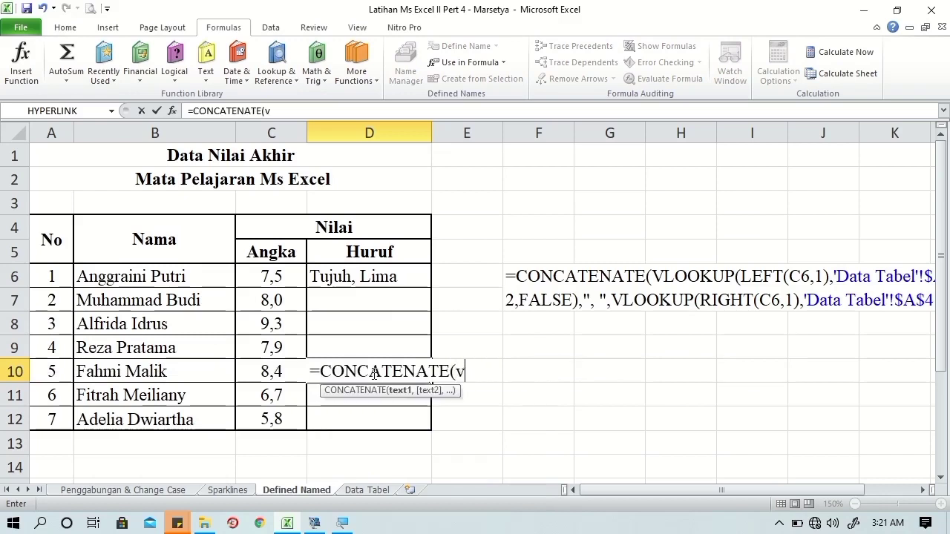
type("lo")
key("Tab")
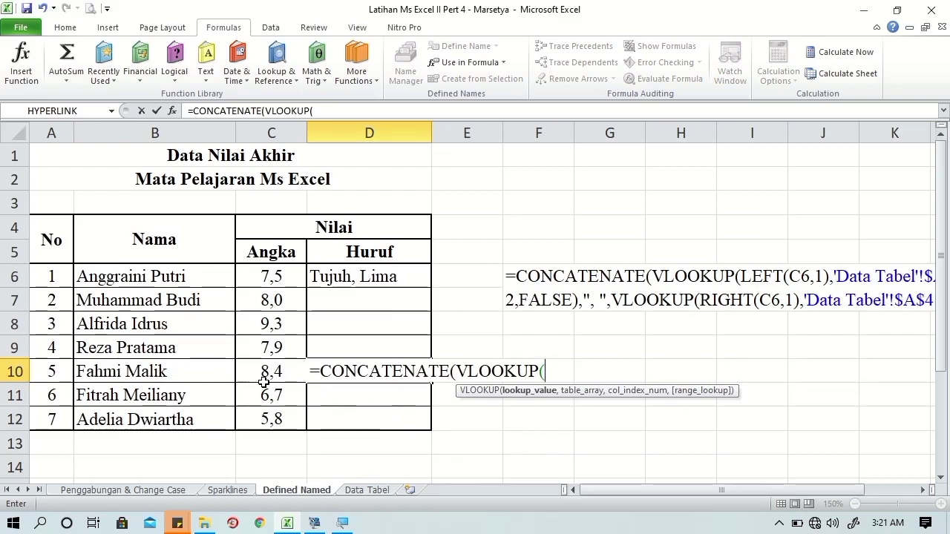
type("le")
key("Tab")
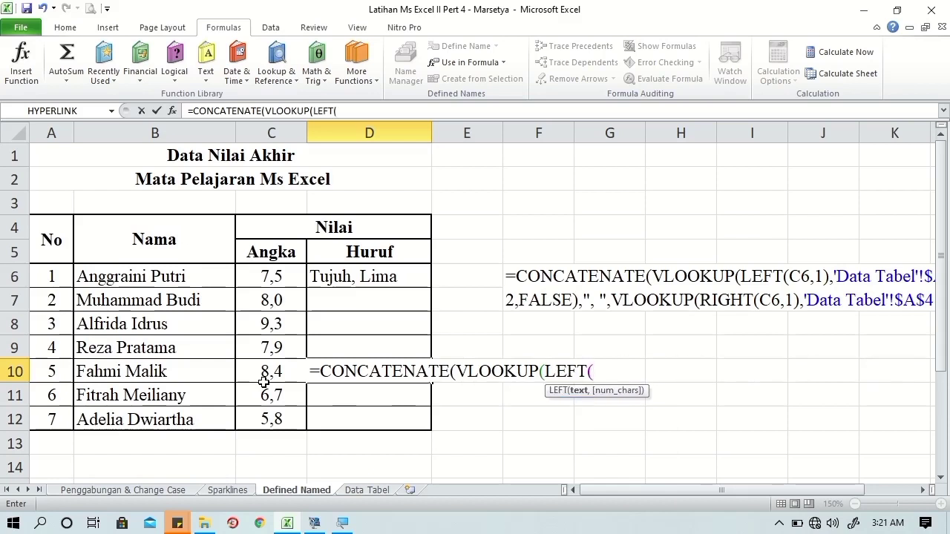
left_click(263, 375)
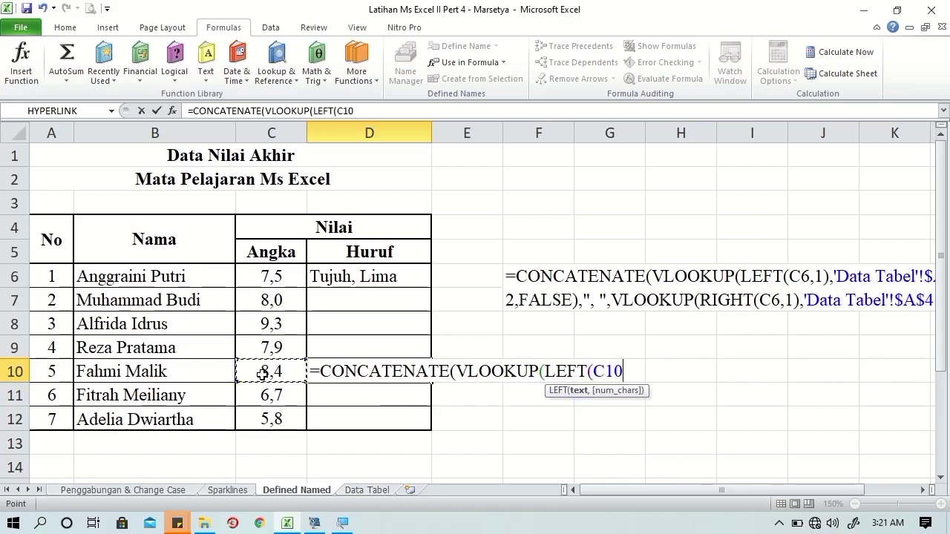
type(",")
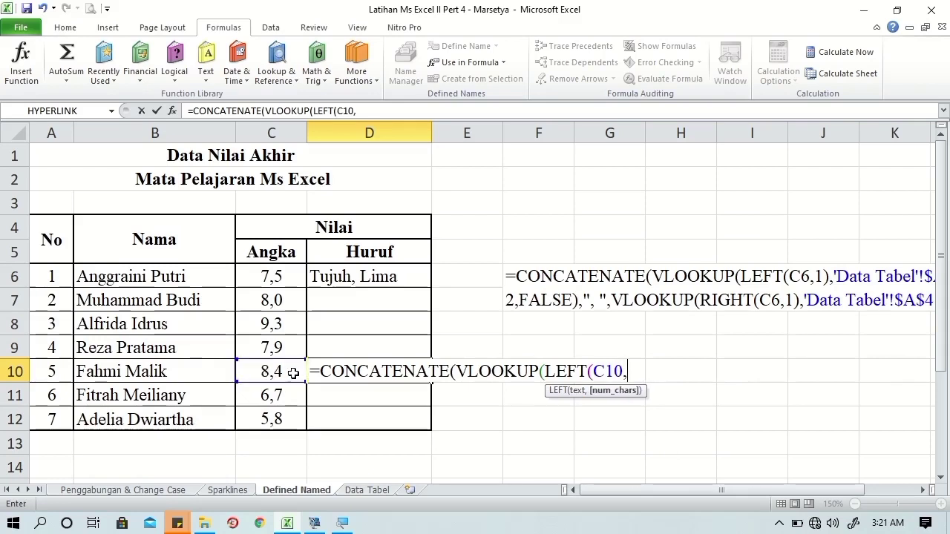
type("1")
type(")")
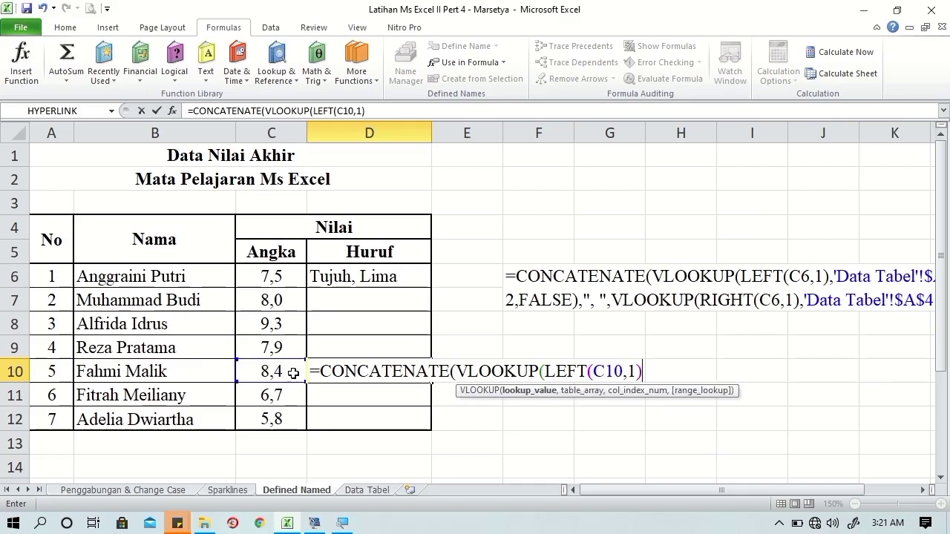
type(",")
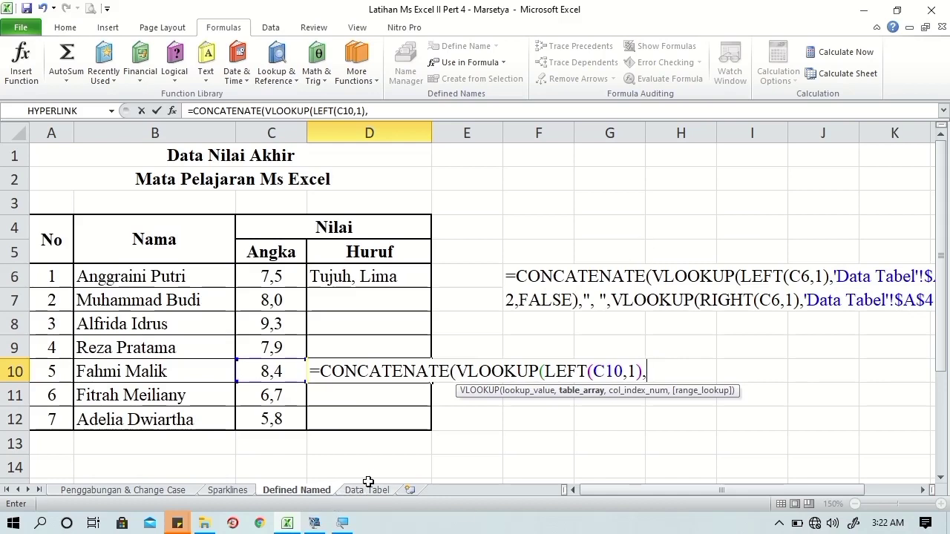
Finish the first lookup with RangeData,2,FALSE) and add the ", " separator argument
type("r")
type("e")
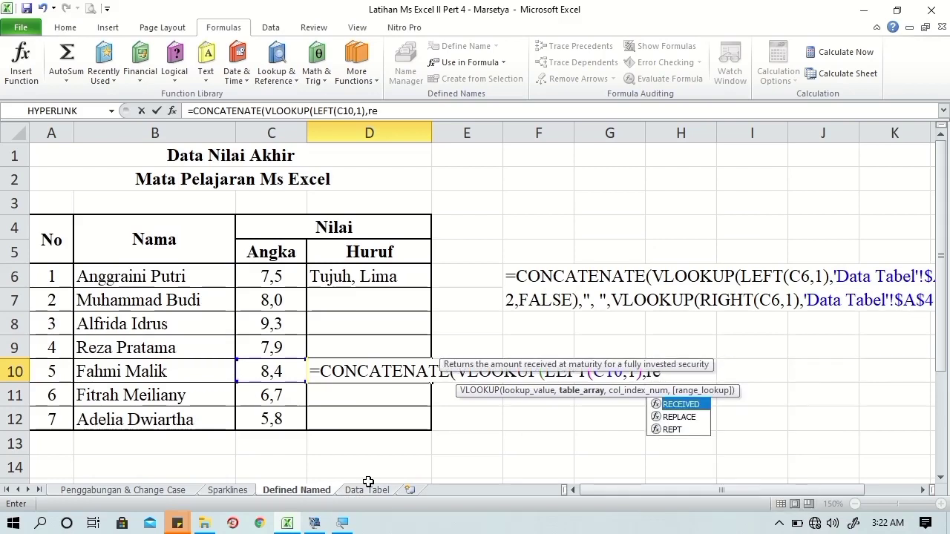
key("BackSpace")
type("an")
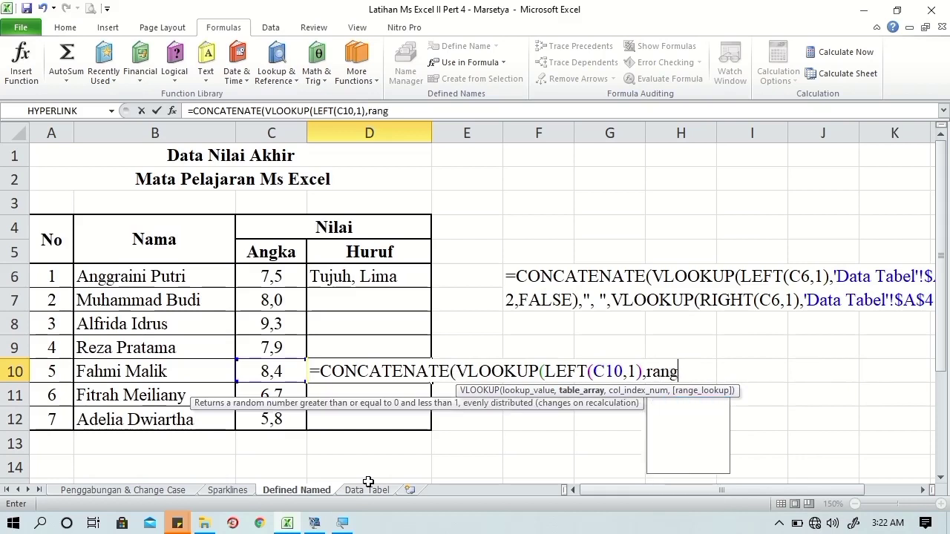
type("g")
key("Tab")
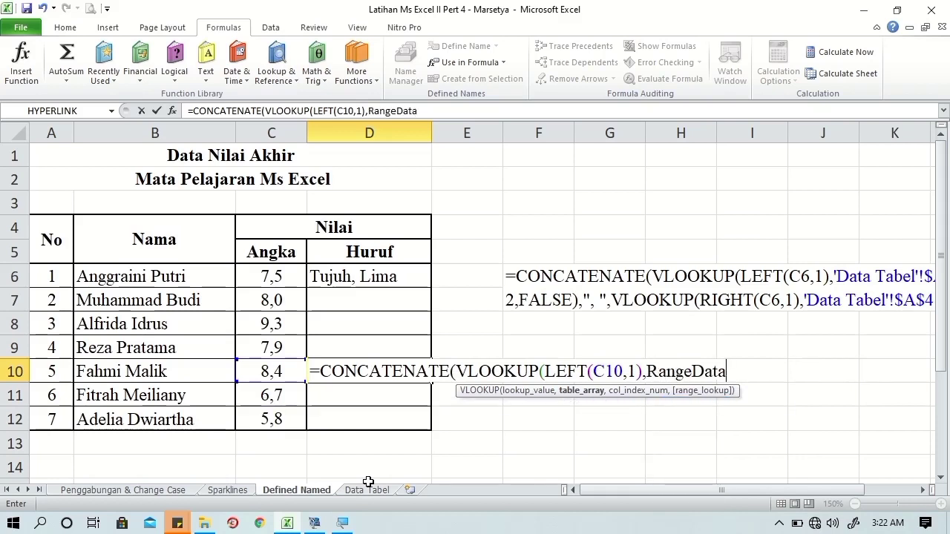
type(",")
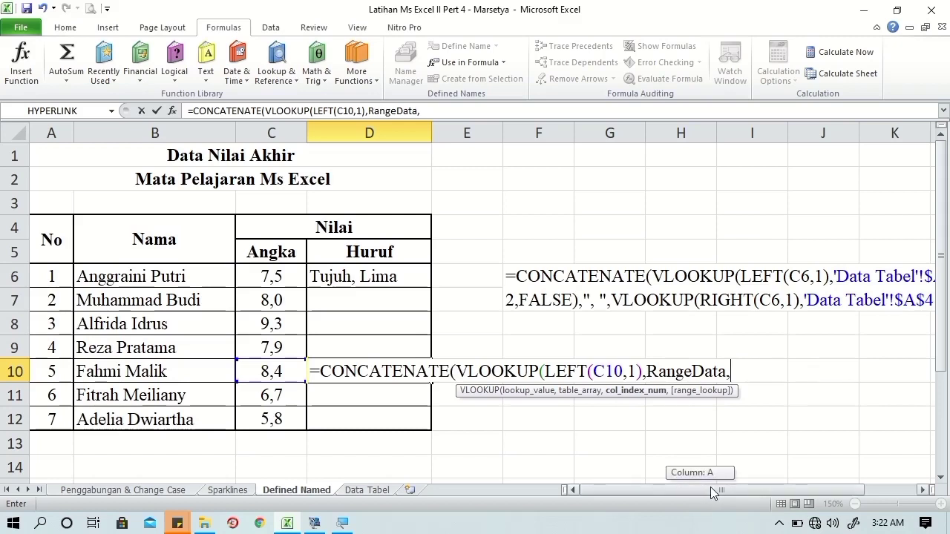
left_click_drag(710, 489, 718, 489)
type("2")
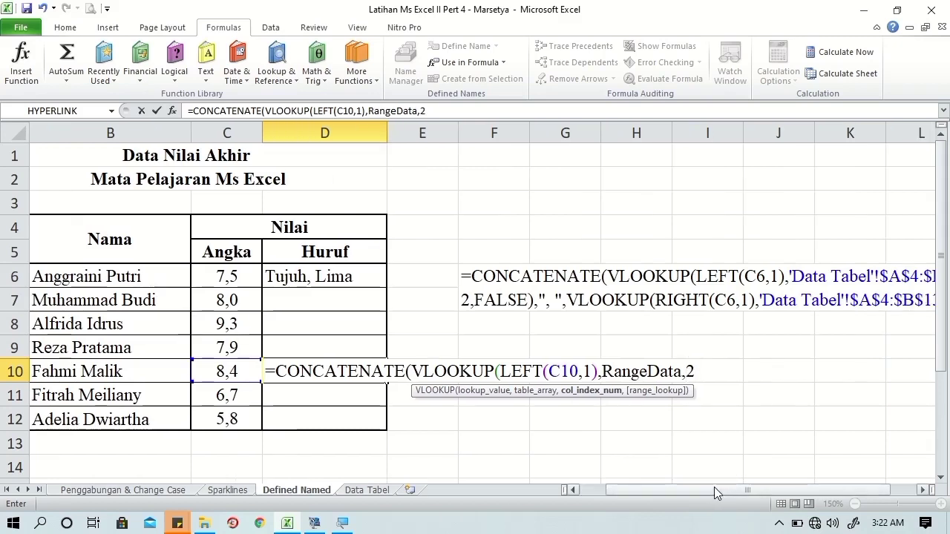
type(",")
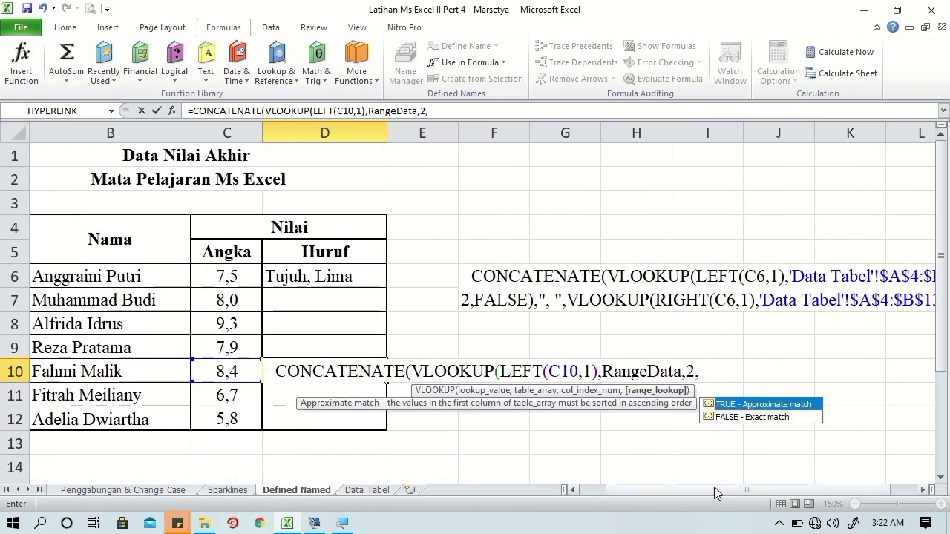
key("Down")
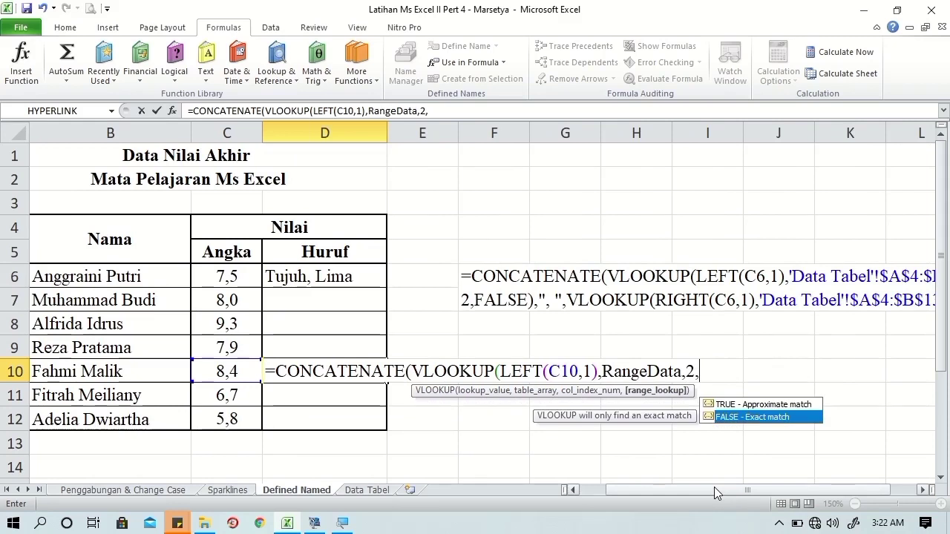
key("Tab")
type(")")
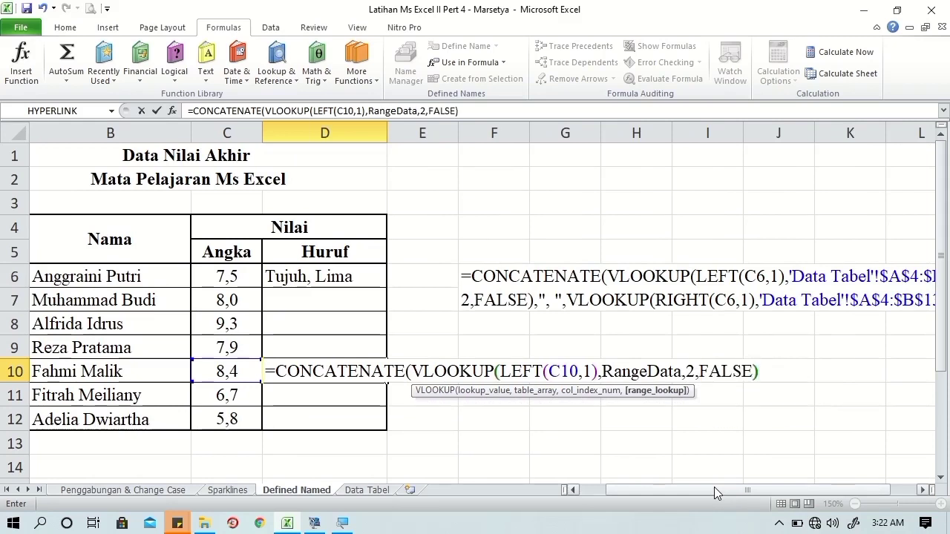
type(",")
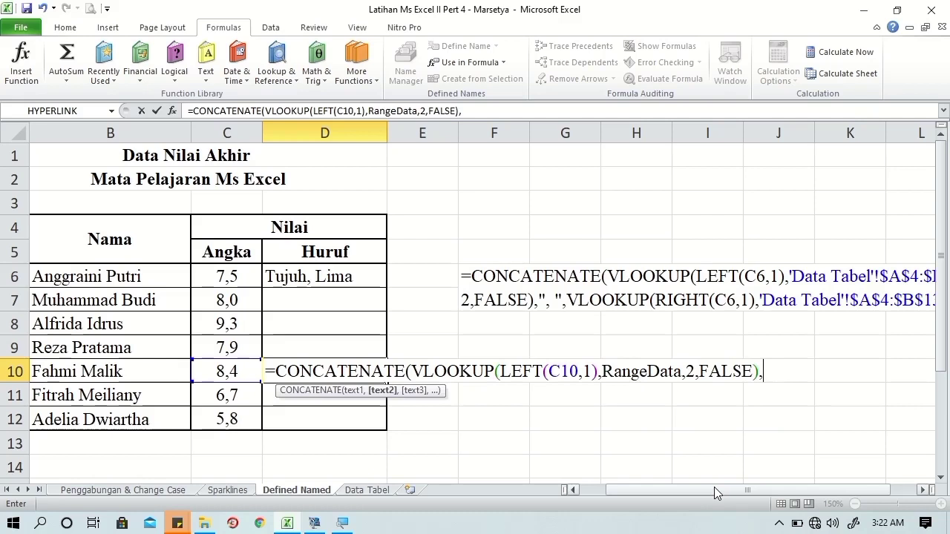
type("\"")
type(",")
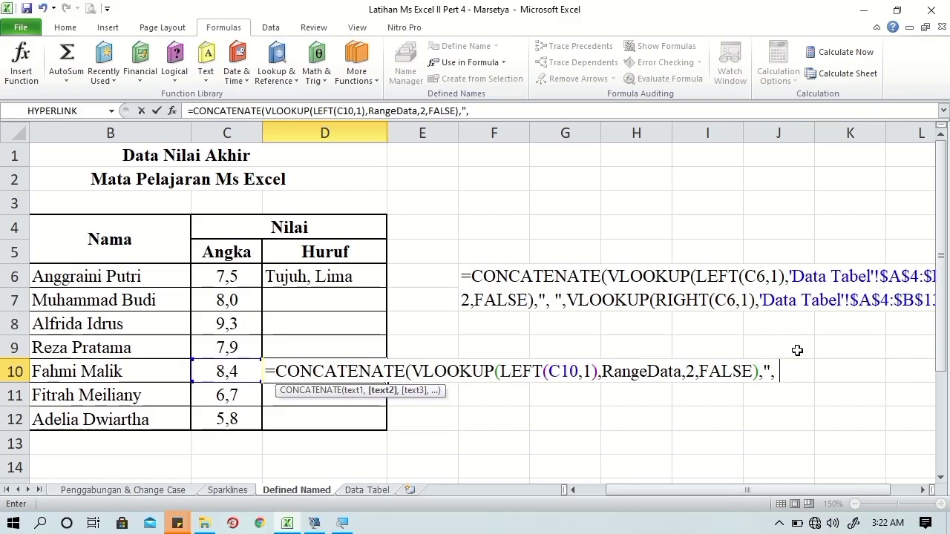
type("\",")
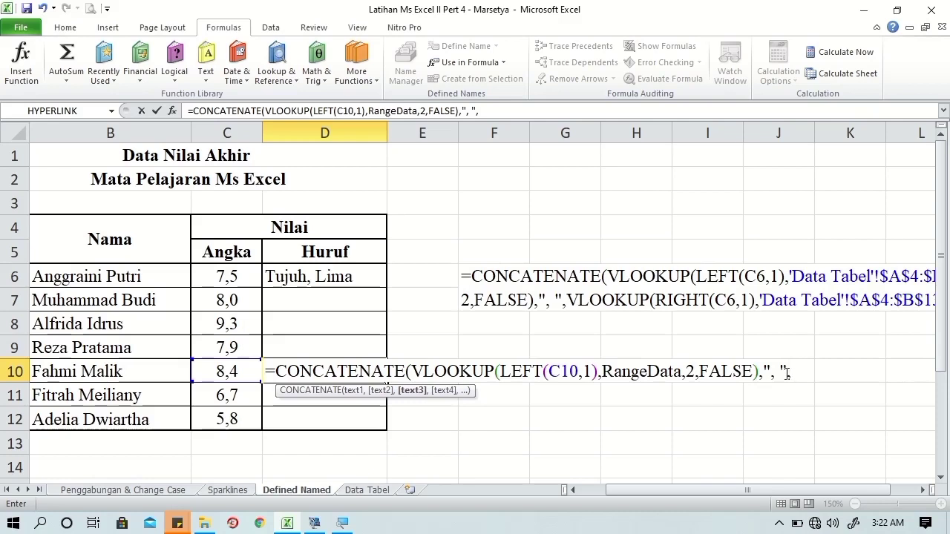
left_click(774, 377)
double_click(772, 377)
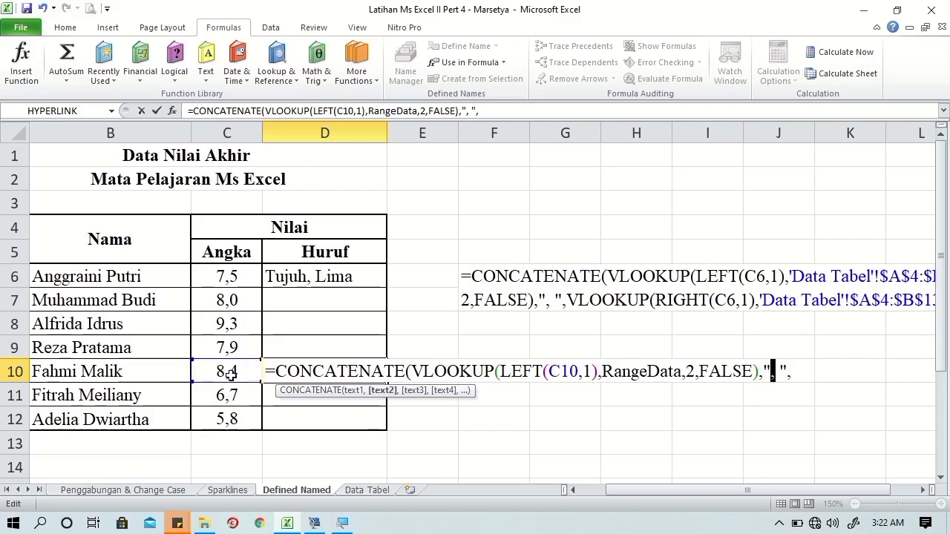
left_click(798, 371)
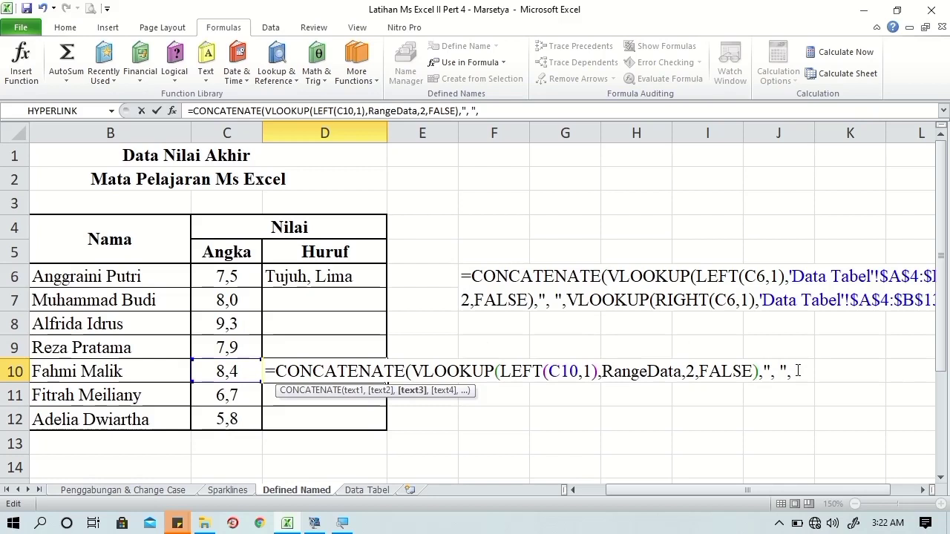
Add VLOOKUP(RIGHT(C10,1), for the second digit, removing a mistakenly inserted RADIANS
type("v")
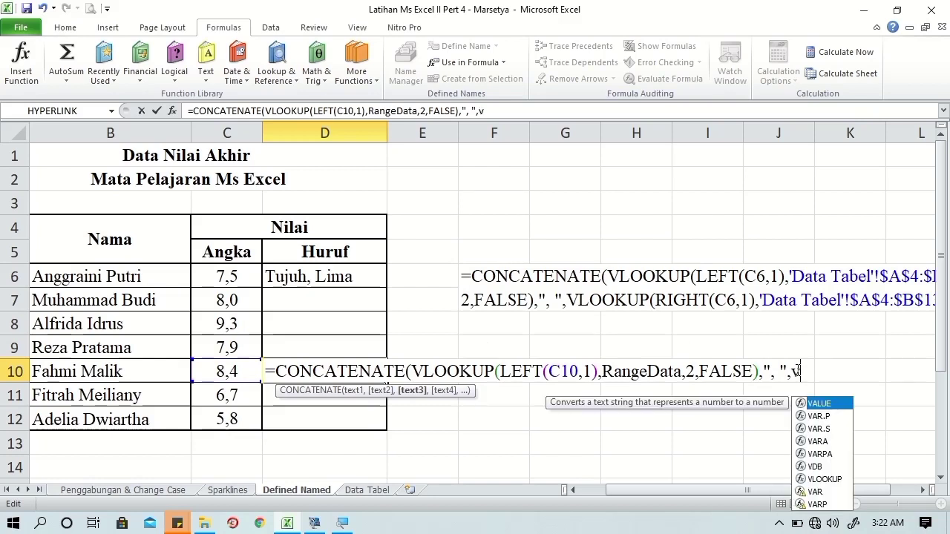
type("l")
key("Tab")
type("r")
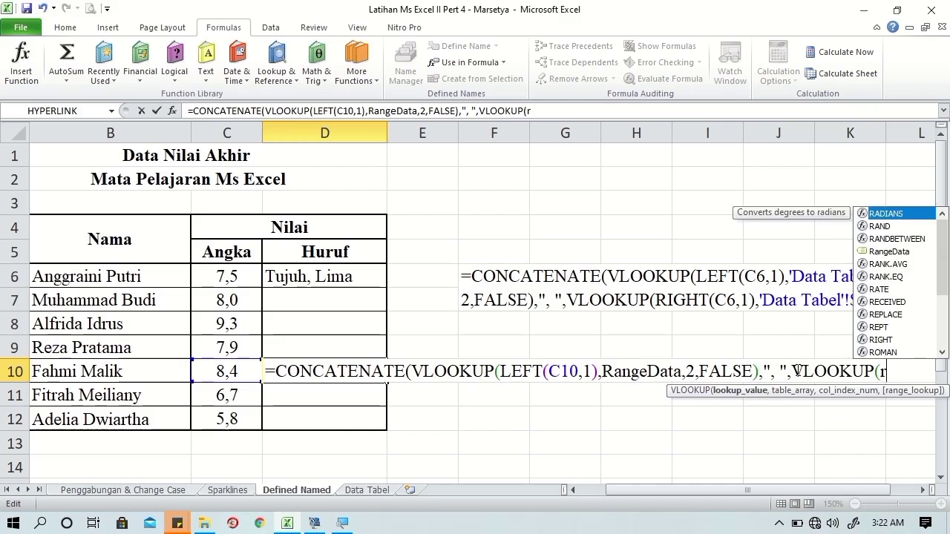
key("Tab")
key("BackSpace")
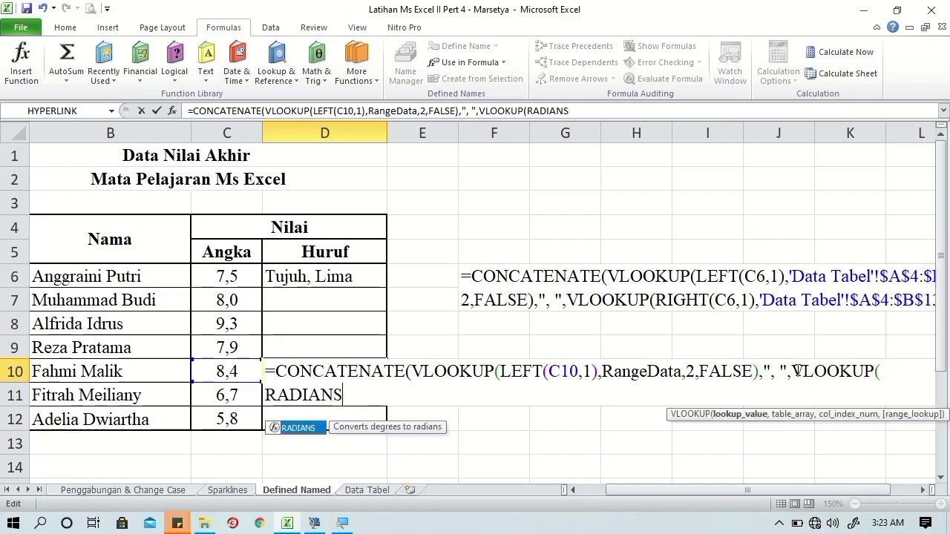
key("BackSpace")
key("BackSpace")
key("BackSpace")
key("BackSpace")
key("BackSpace")
key("BackSpace")
type("i")
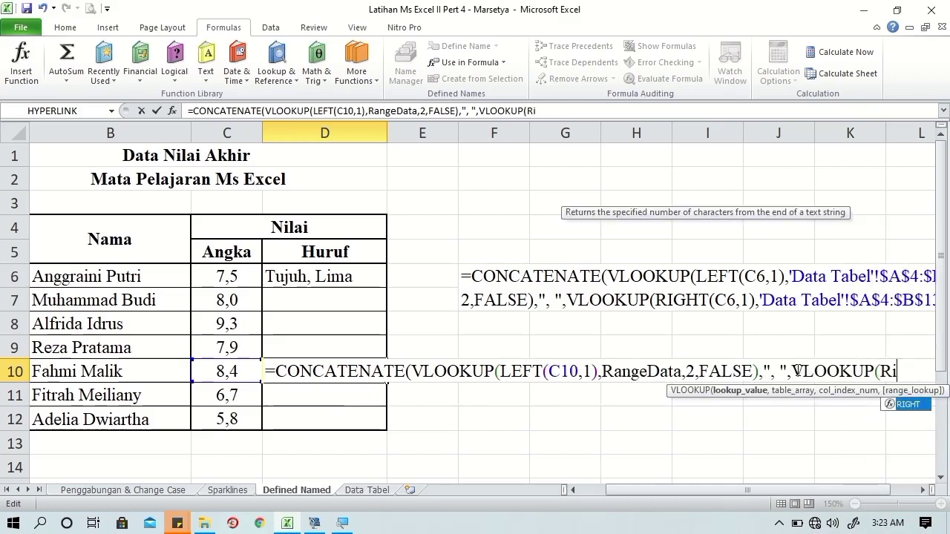
key("Tab")
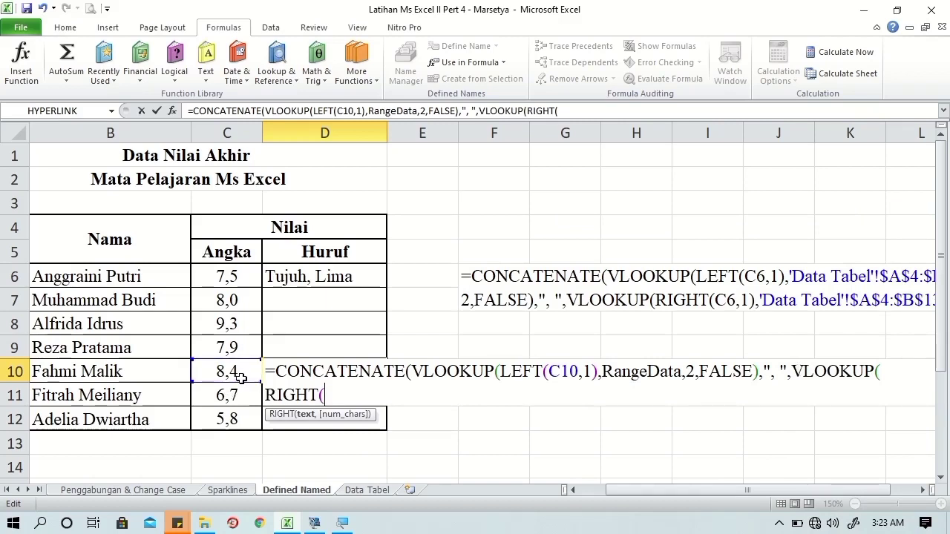
left_click(242, 376)
type(",")
type("10,1")
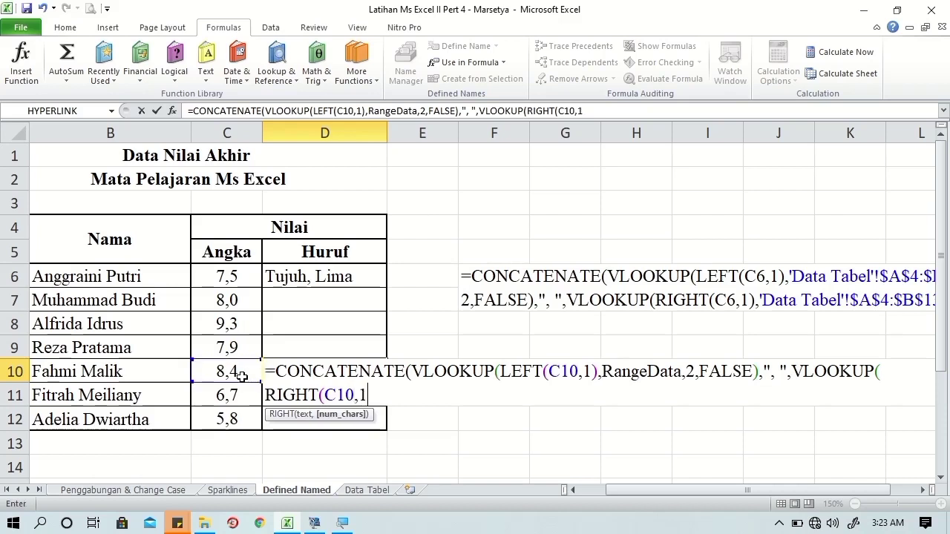
type(")")
type(",")
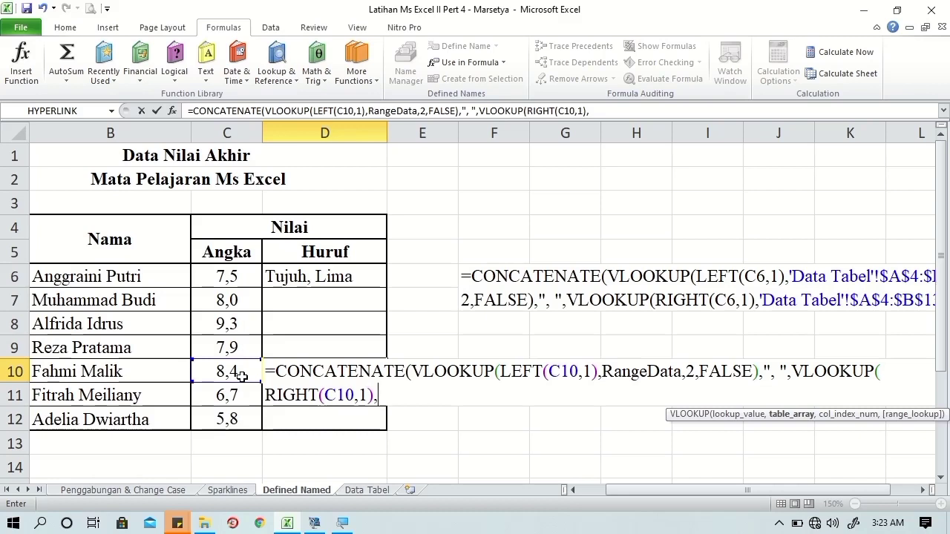
type("rang")
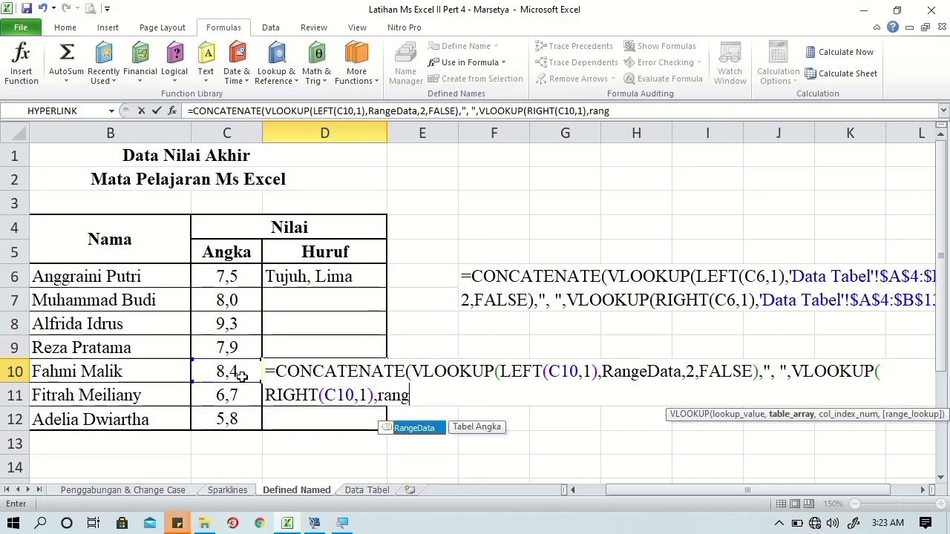
Complete it with RangeData,2,FALSE and accept Excel's bracket correction so D10 shows 'Delapan, Empat'
key("Tab")
type(",")
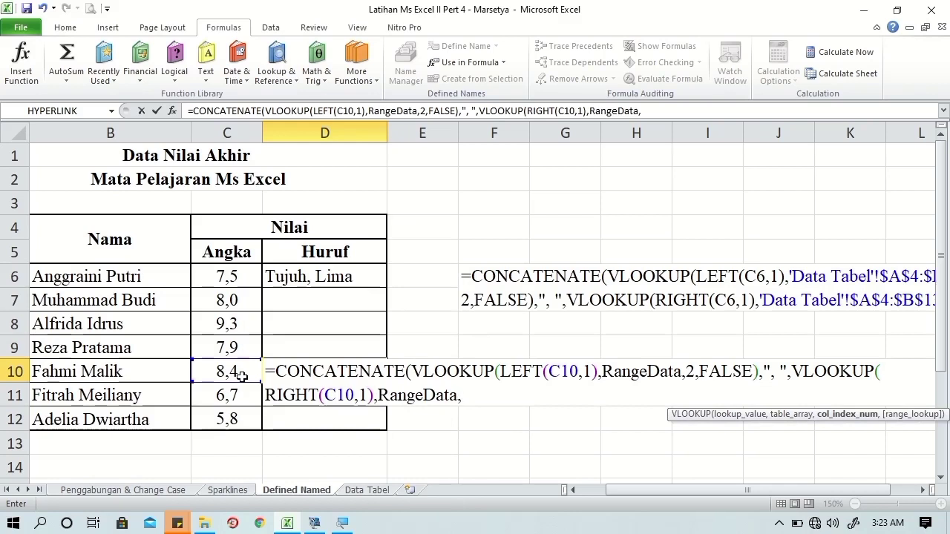
type("2")
type(",")
key("Down")
key("Tab")
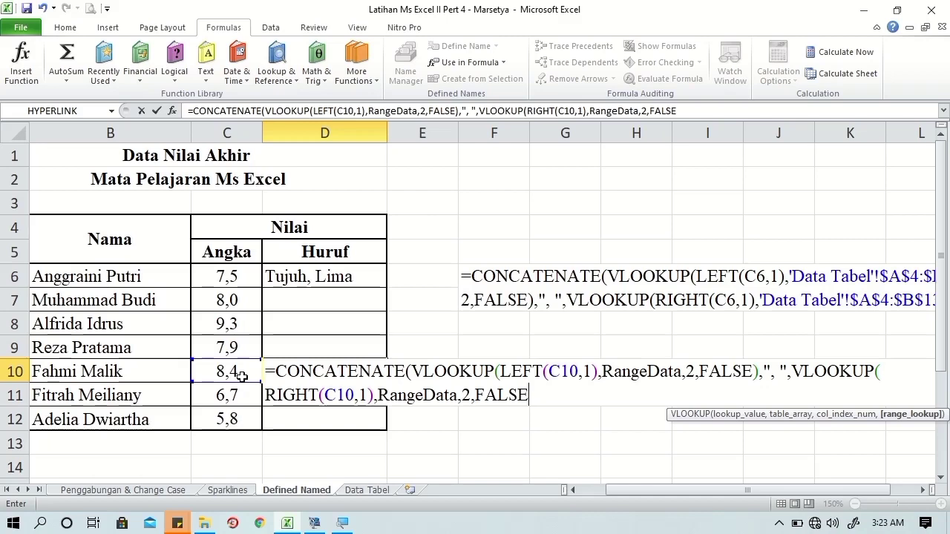
key("Return")
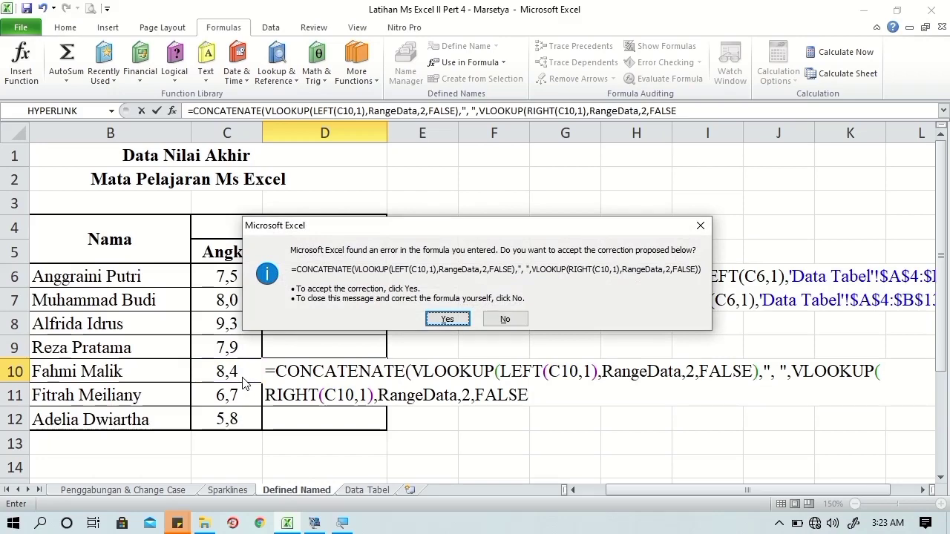
key("Return")
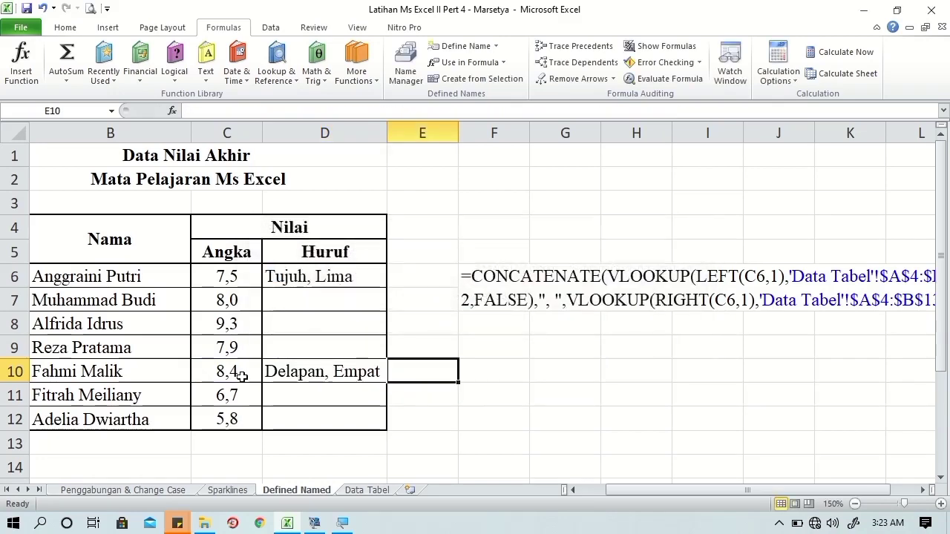
Copy D10's formula and paste it into F10 as text after an apostrophe
left_click(319, 367)
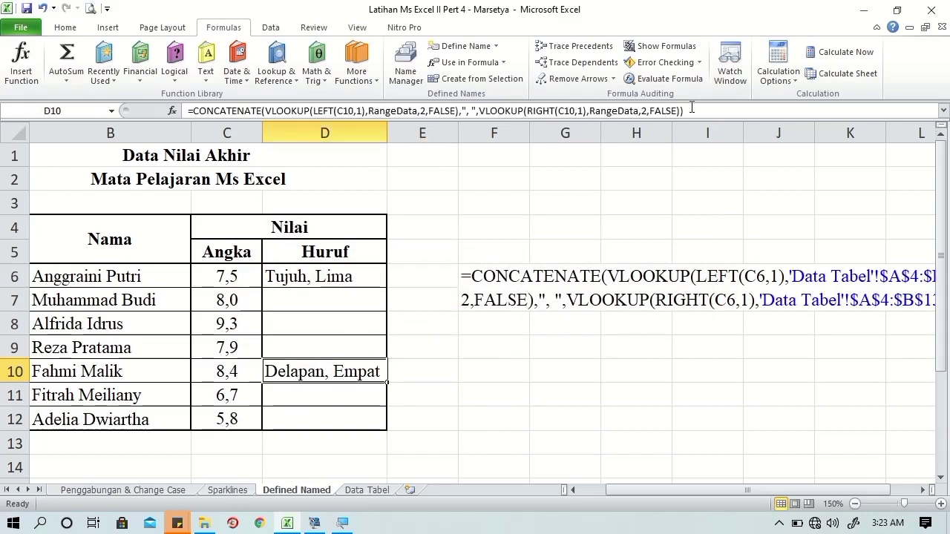
left_click_drag(684, 111, 178, 113)
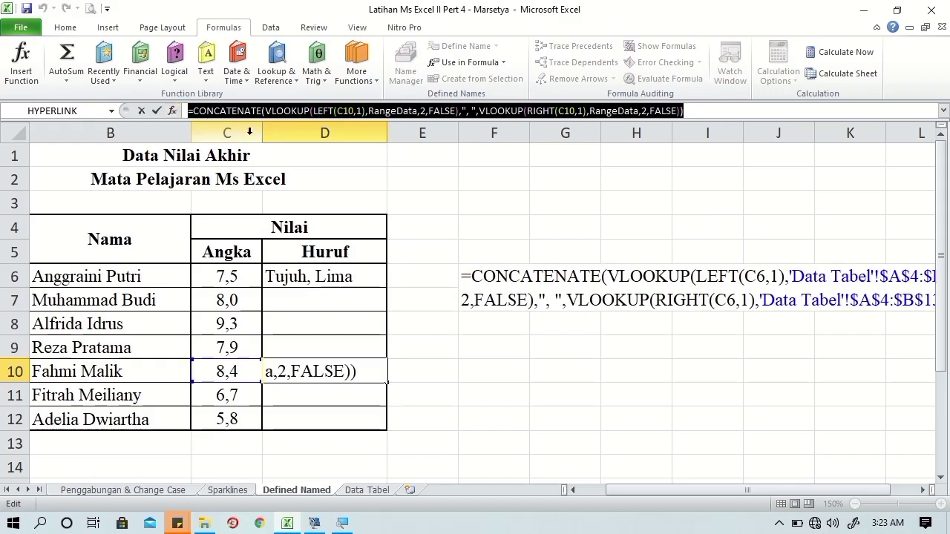
key("ctrl+c")
key("Escape")
key("Right")
key("Right")
type("'")
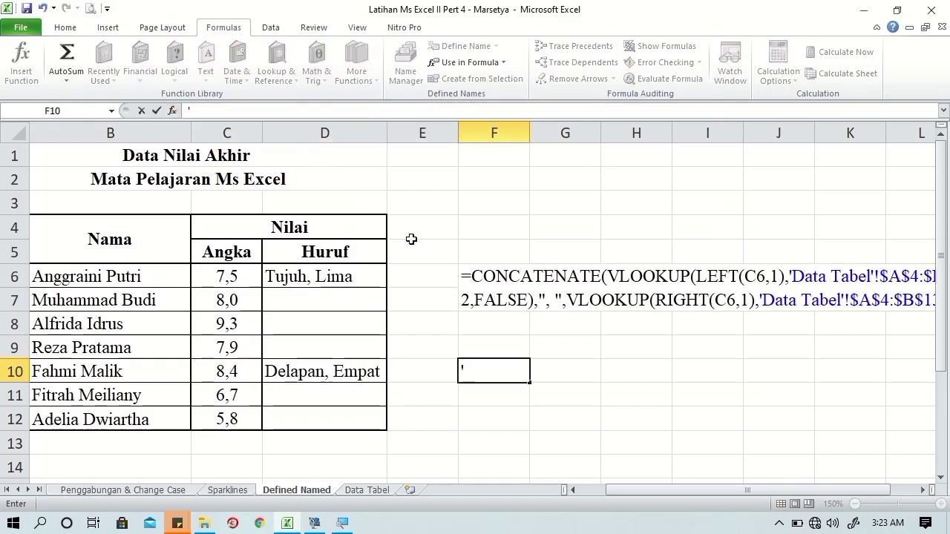
key("ctrl+v")
key("Tab")
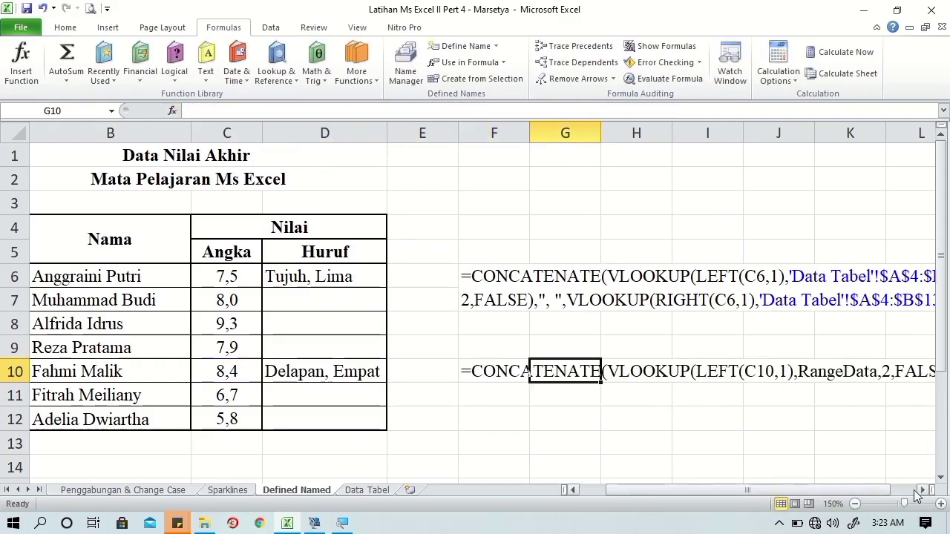
Merge F10:M11, wrap the text, and align it left
left_click(922, 491)
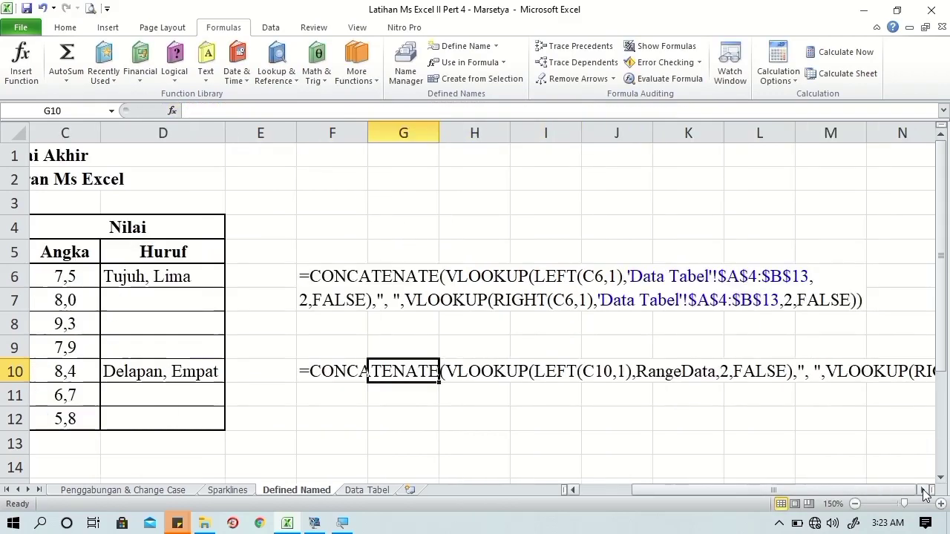
left_click(838, 397, "shift")
left_click(339, 398)
left_click(338, 373)
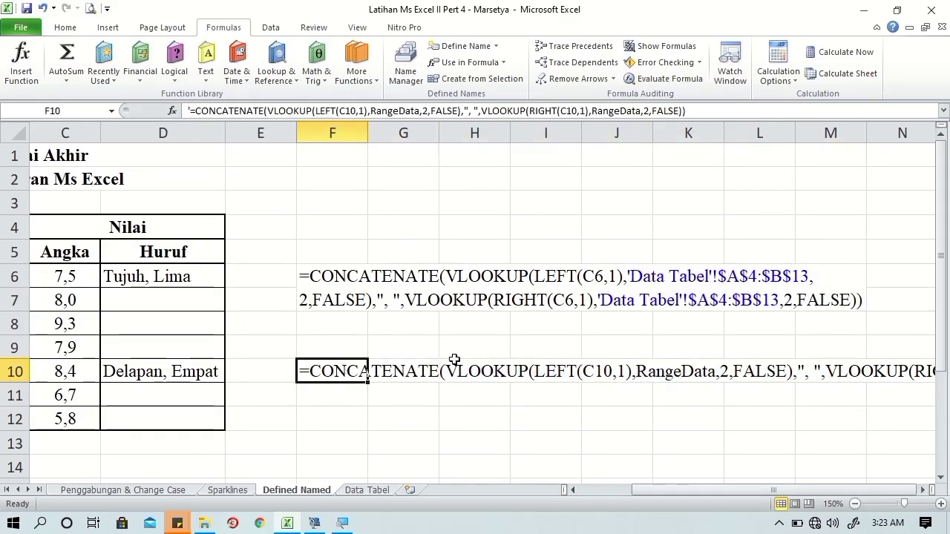
left_click(815, 389, "shift")
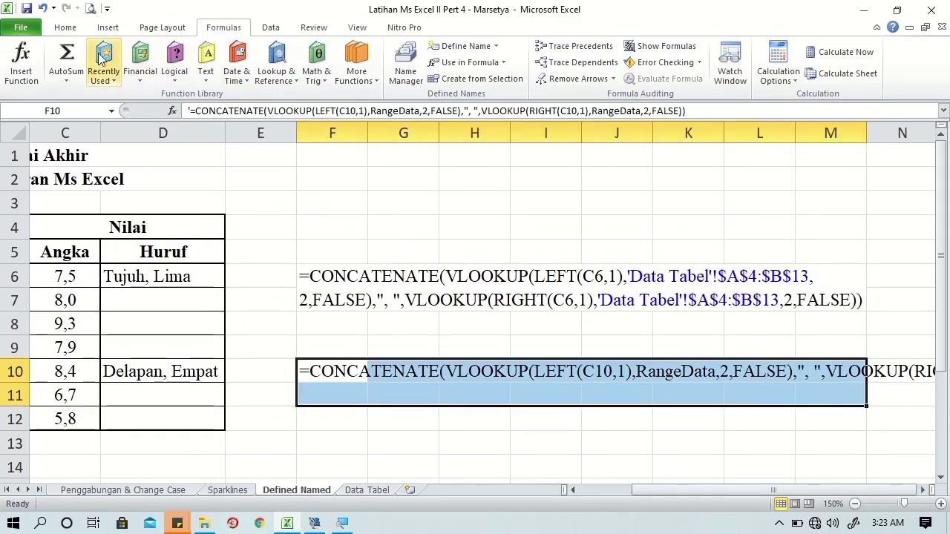
left_click(65, 28)
left_click(405, 73)
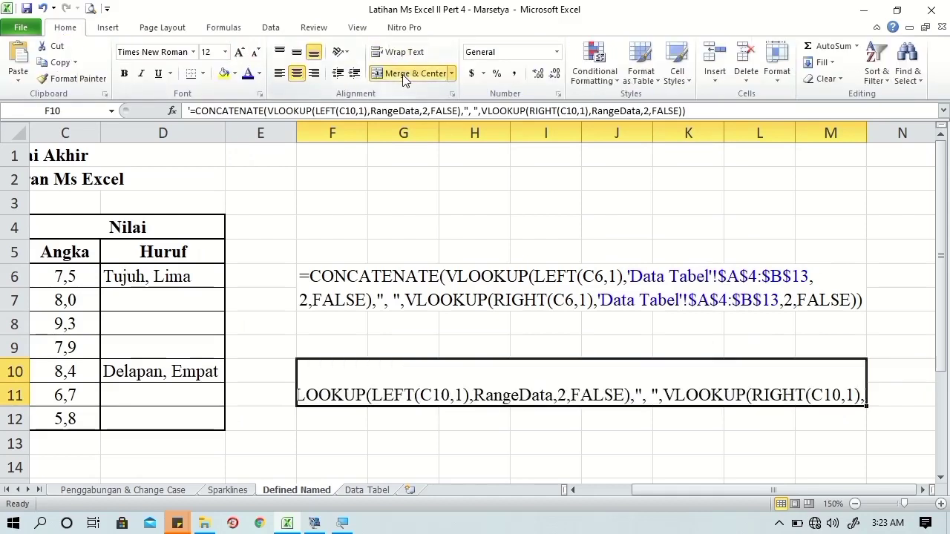
left_click(398, 52)
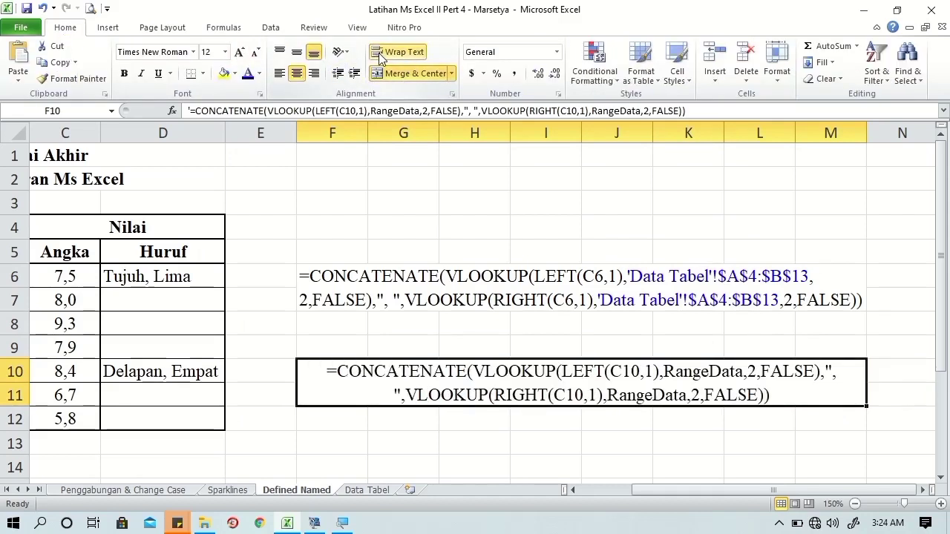
left_click(280, 74)
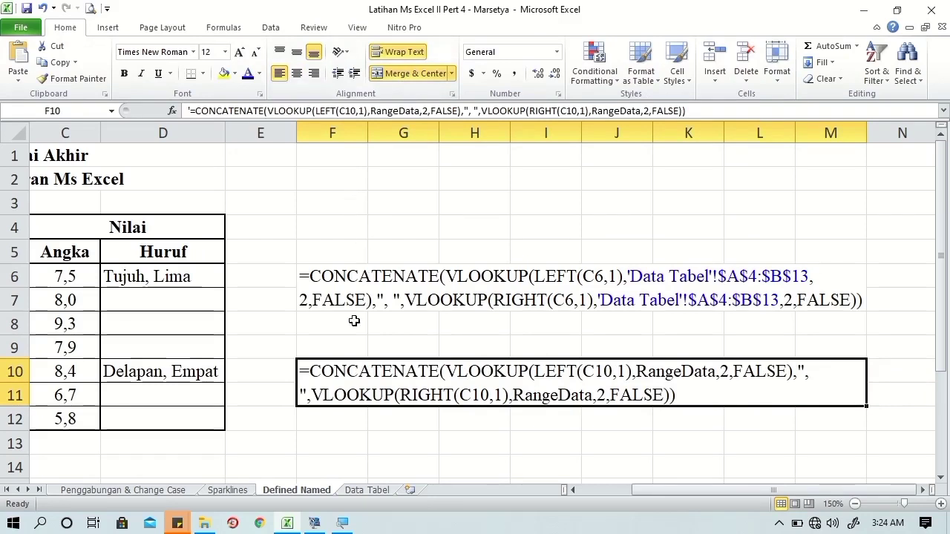
Colour both RangeData names in the F10 formula text blue
double_click(312, 396)
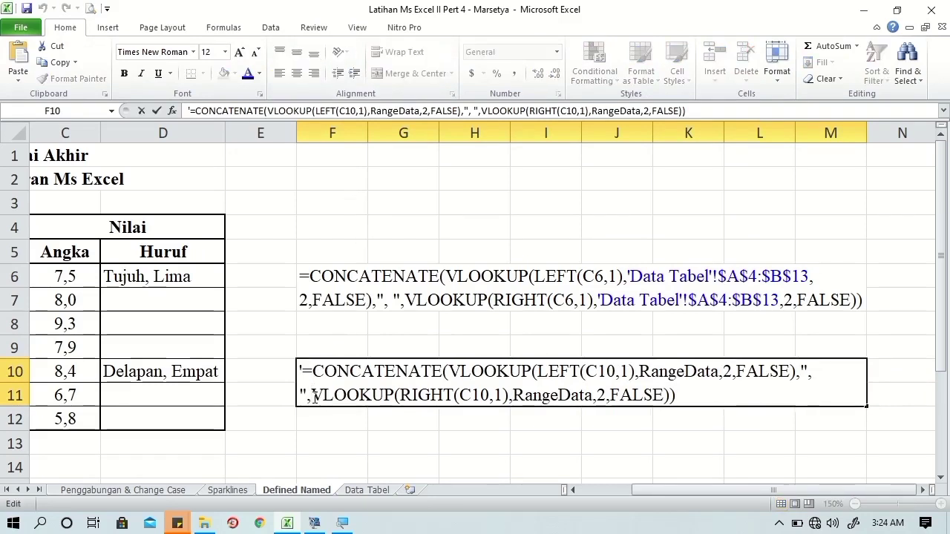
left_click(825, 417)
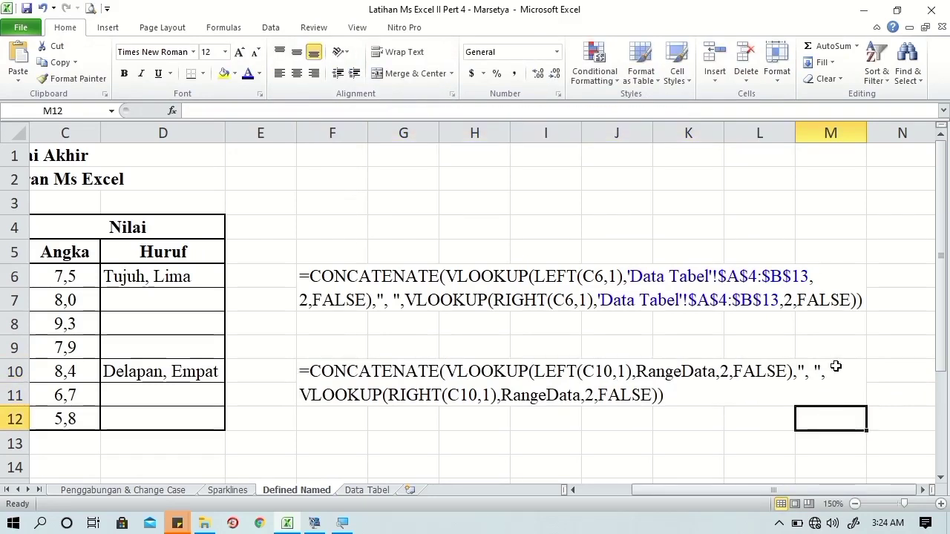
double_click(338, 389)
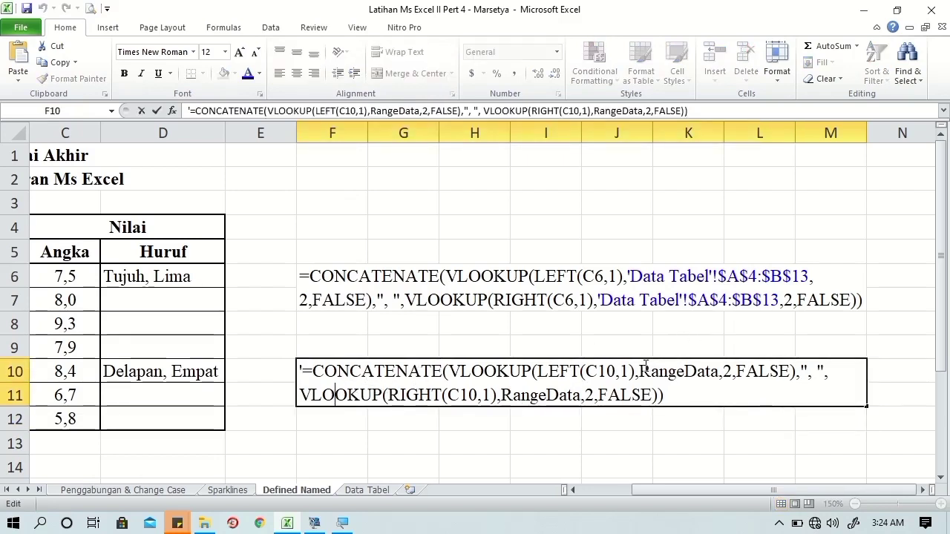
left_click_drag(639, 370, 719, 364)
left_click(248, 73)
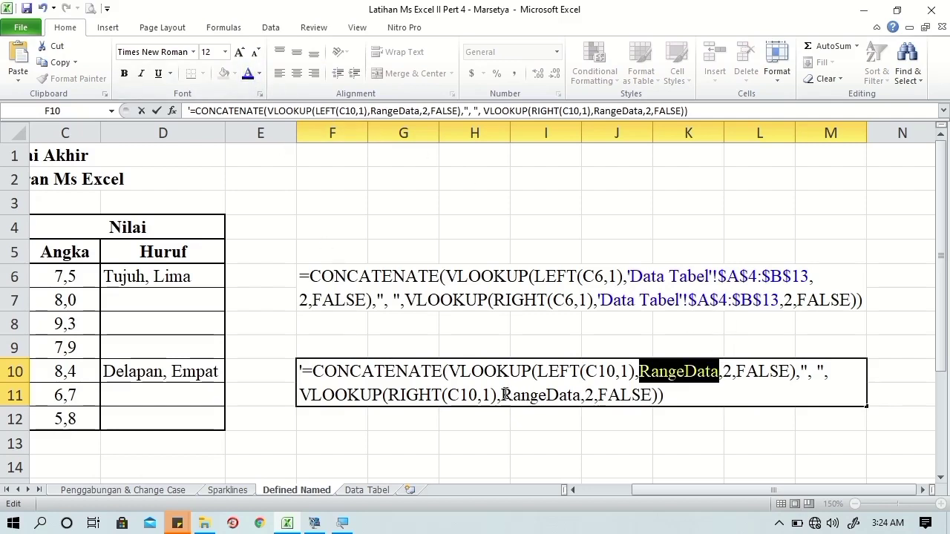
left_click_drag(501, 395, 581, 392)
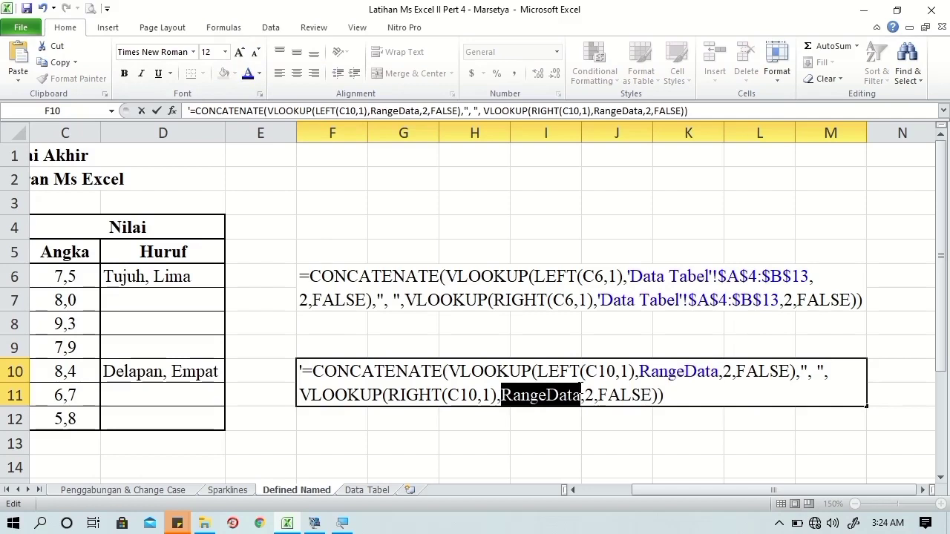
left_click(247, 77)
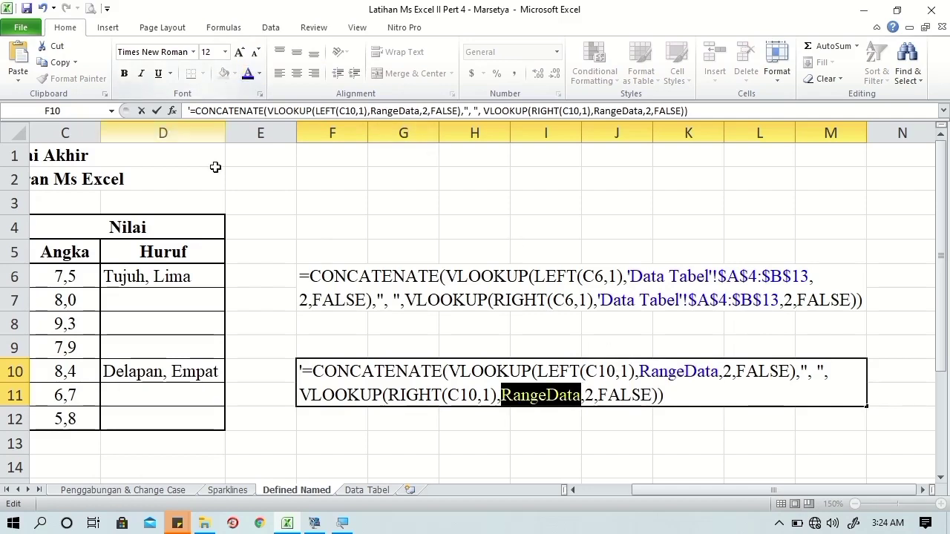
left_click(199, 282)
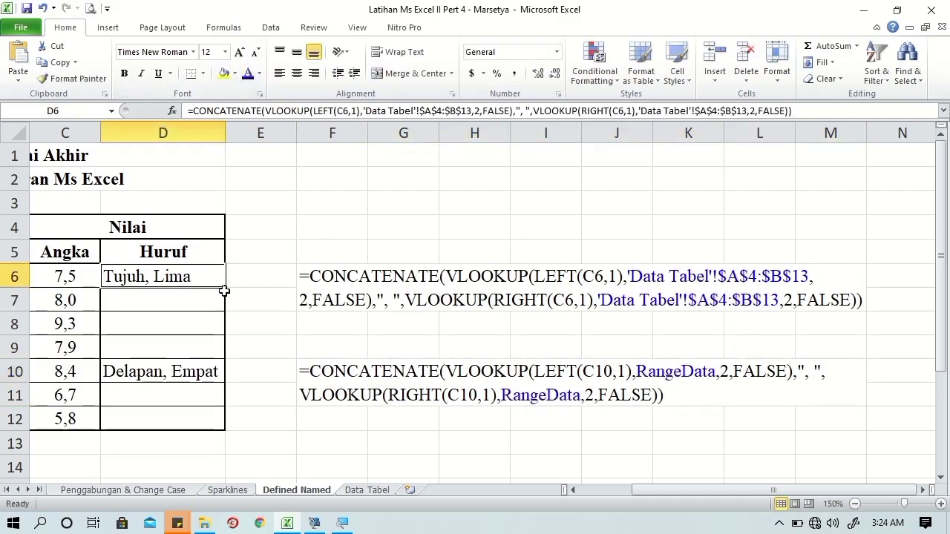
Fill D6's formula down to D9 and D10's formula down to D12
left_click_drag(224, 288, 223, 360)
left_click(220, 374)
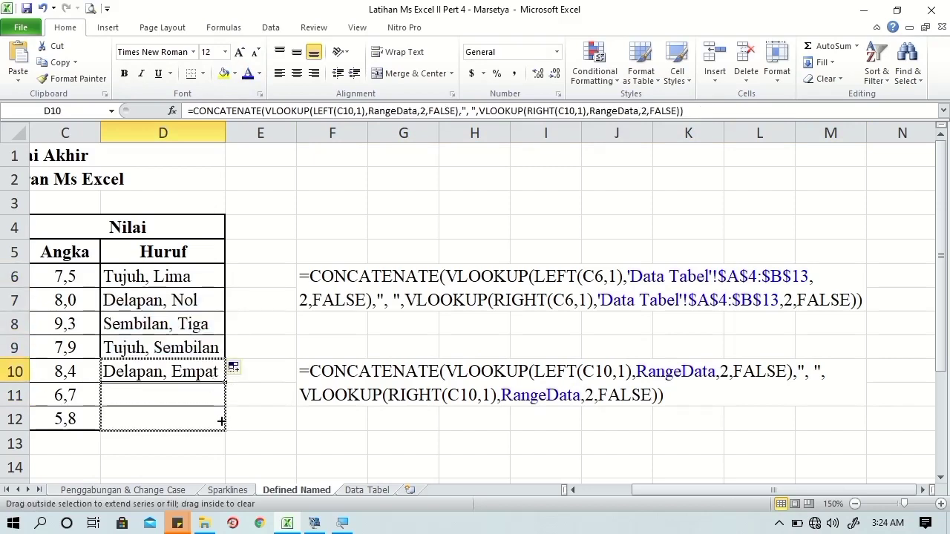
left_click_drag(227, 384, 224, 423)
Restore D12's cell border through Format Cells
left_click(259, 420)
left_click(213, 418)
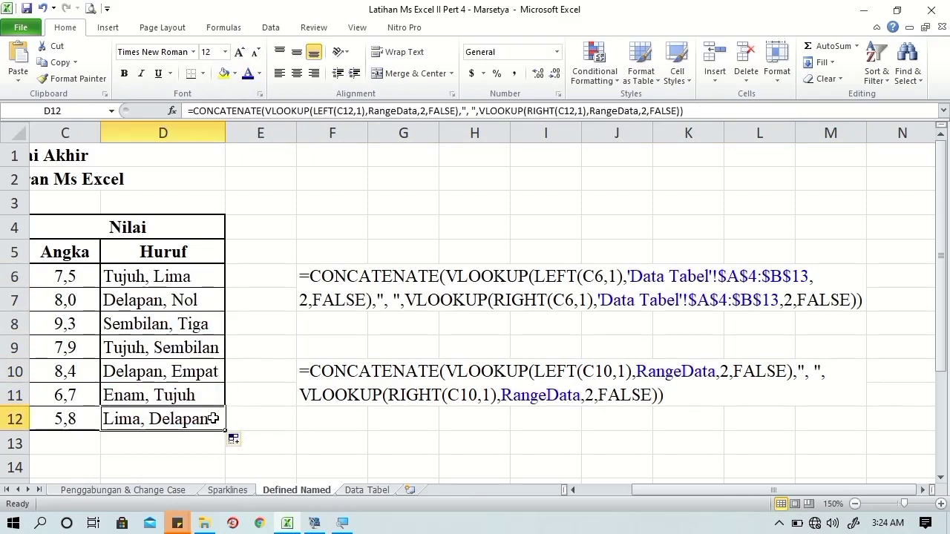
right_click(213, 419)
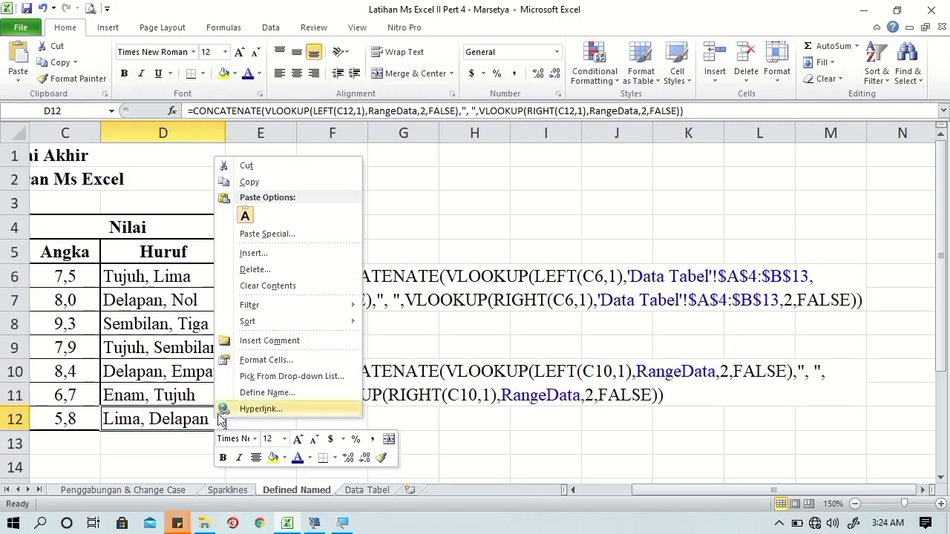
left_click(266, 362)
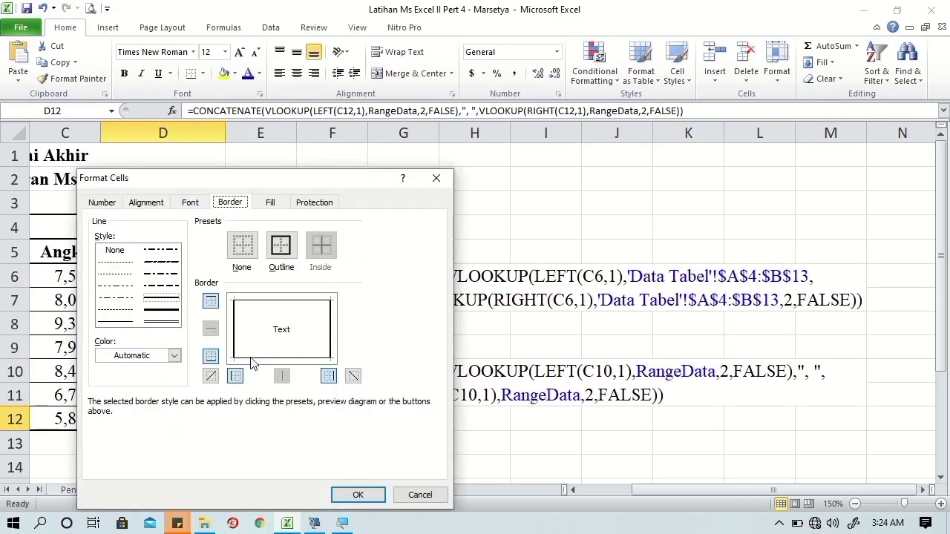
left_click(335, 493)
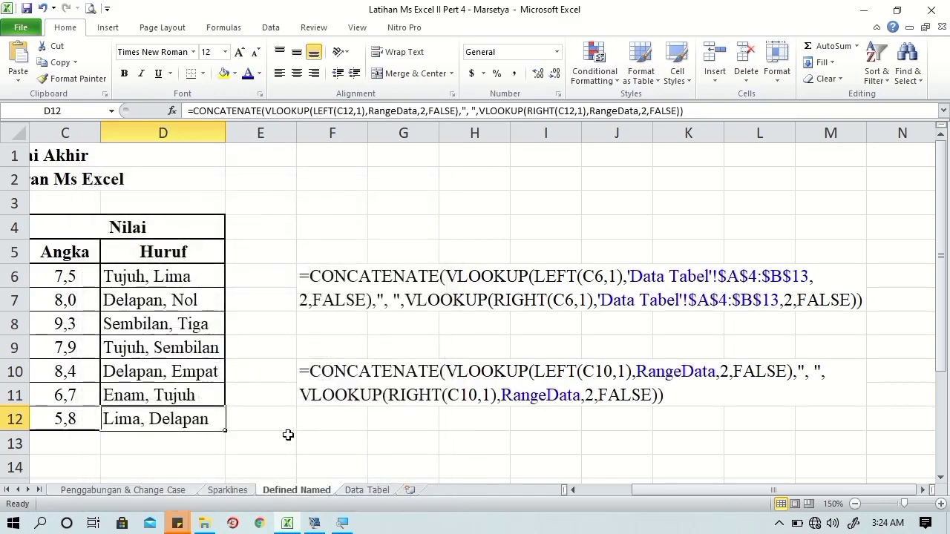
Set the font colour of D10:D12 to Blue
left_click(288, 435)
left_click_drag(191, 373, 186, 419)
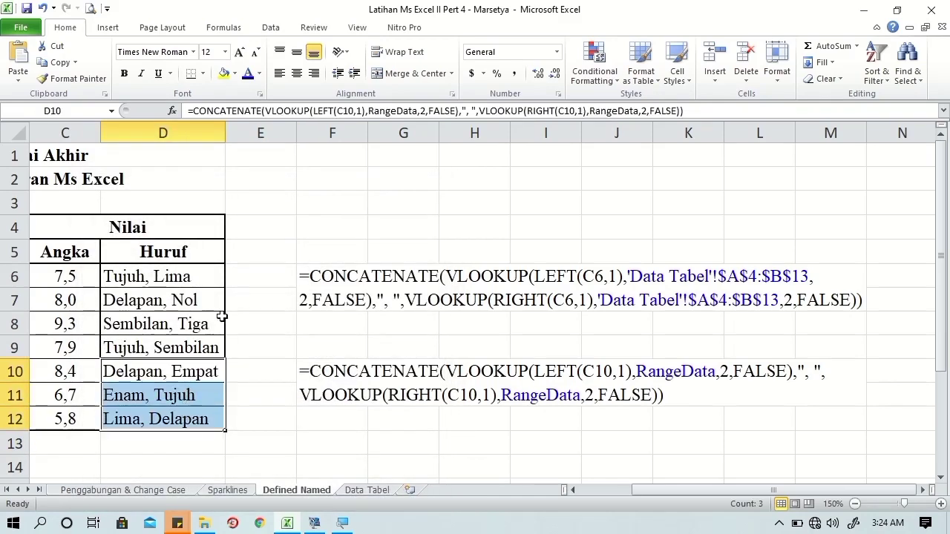
left_click(259, 73)
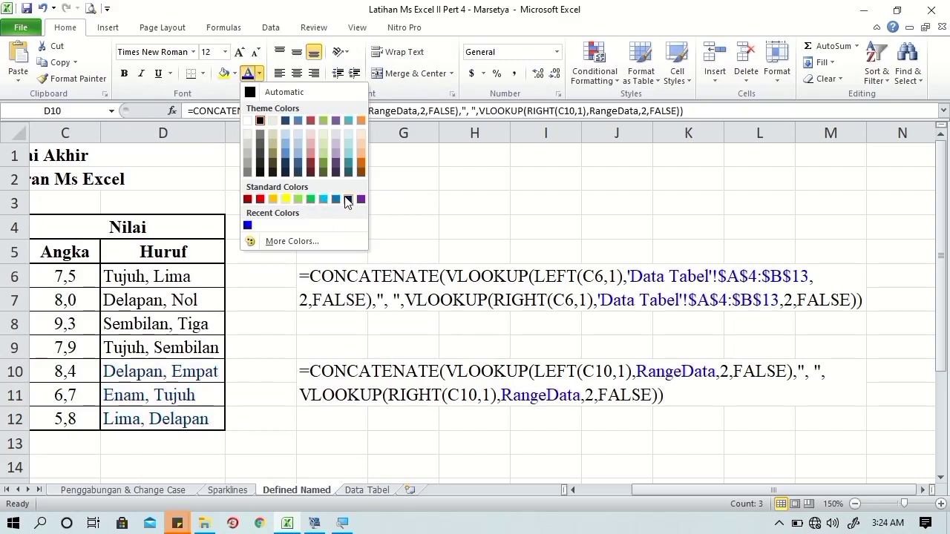
left_click(248, 227)
left_click(230, 327)
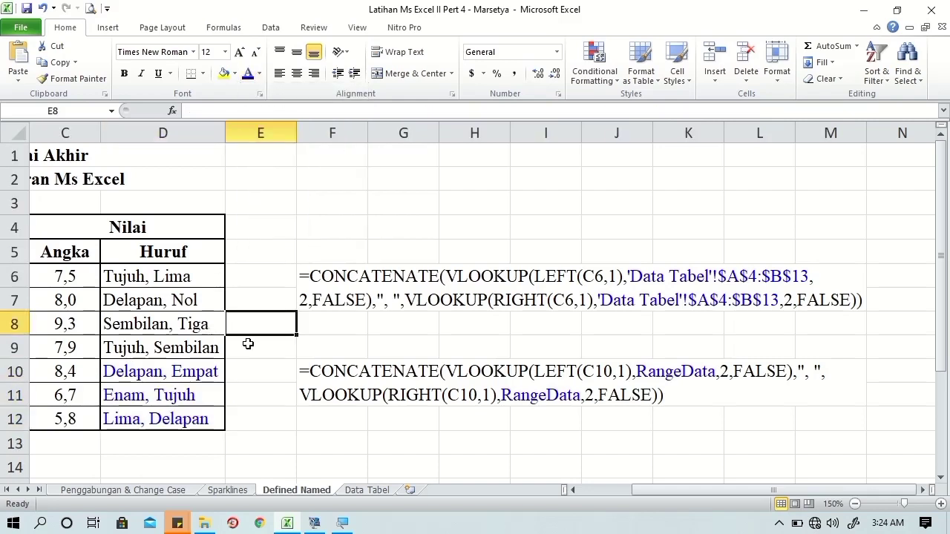